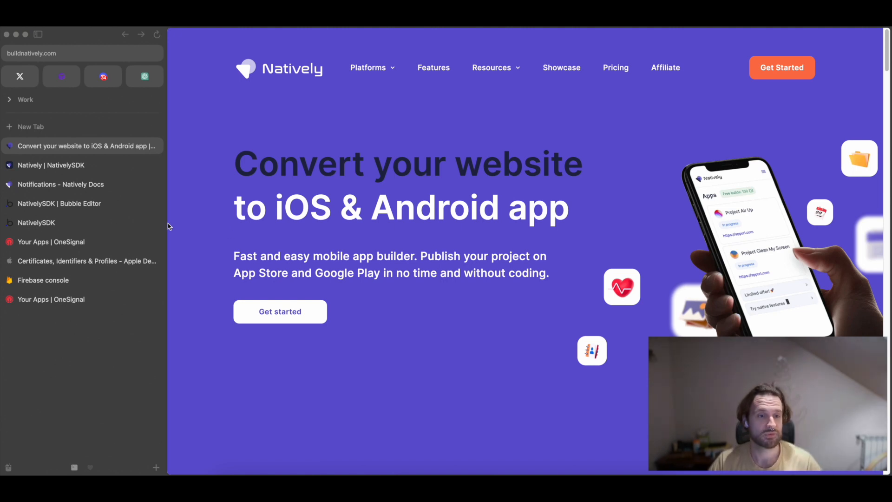
Review the NativelySDK push page live and in the Bubble editor, inspecting its permission request and single-player send buttons.
left_click(53, 223)
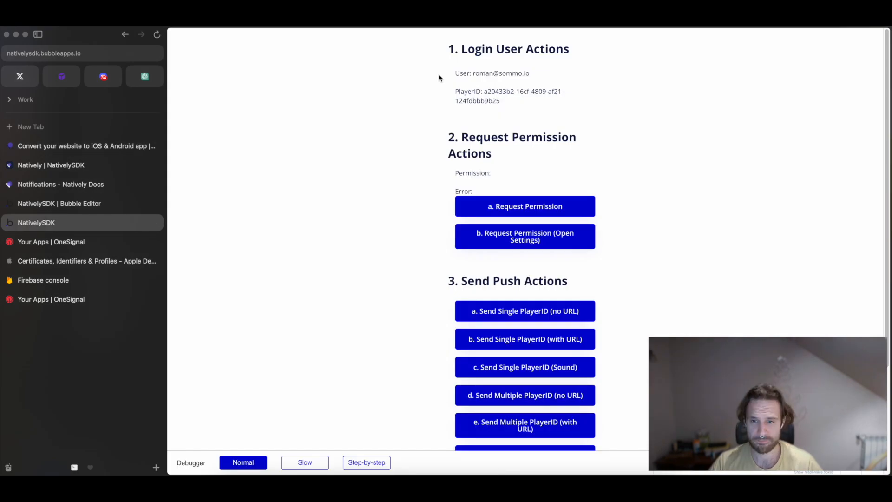
left_click(92, 203)
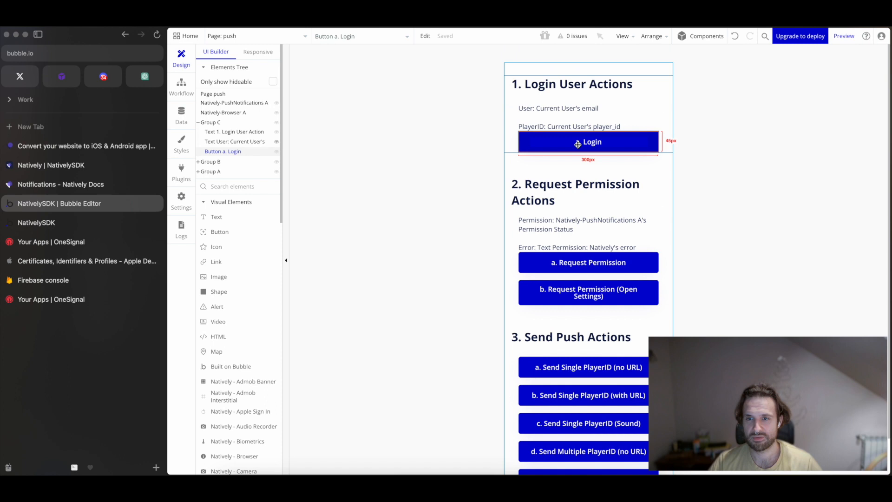
left_click(572, 265)
scroll(581, 279, "down", 2)
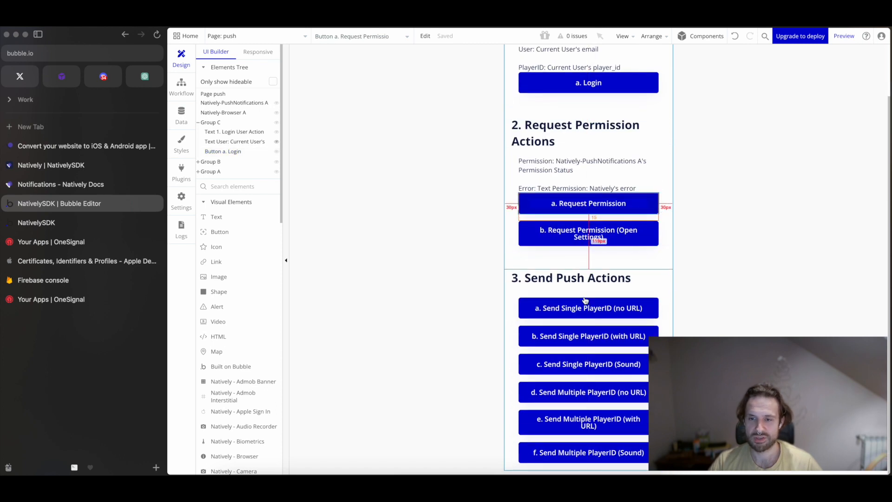
left_click(583, 300)
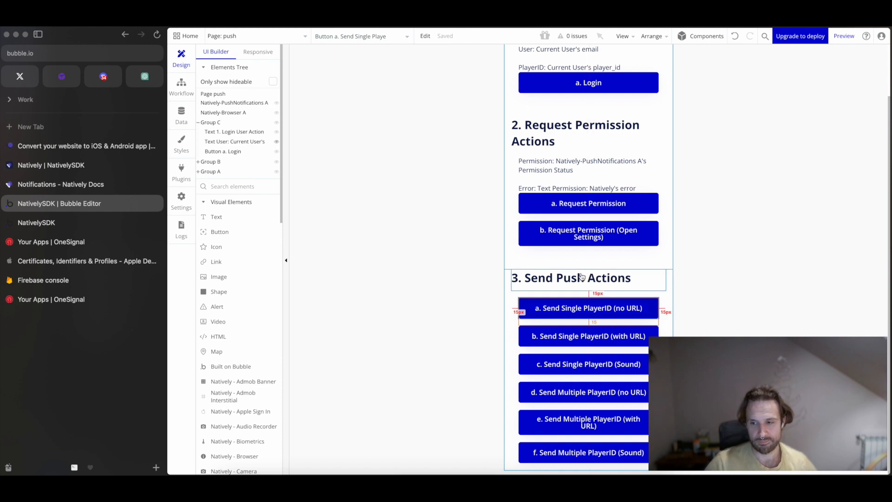
Switch to the NativelySDK dashboard in Natively and view its Android build configuration.
left_click(73, 165)
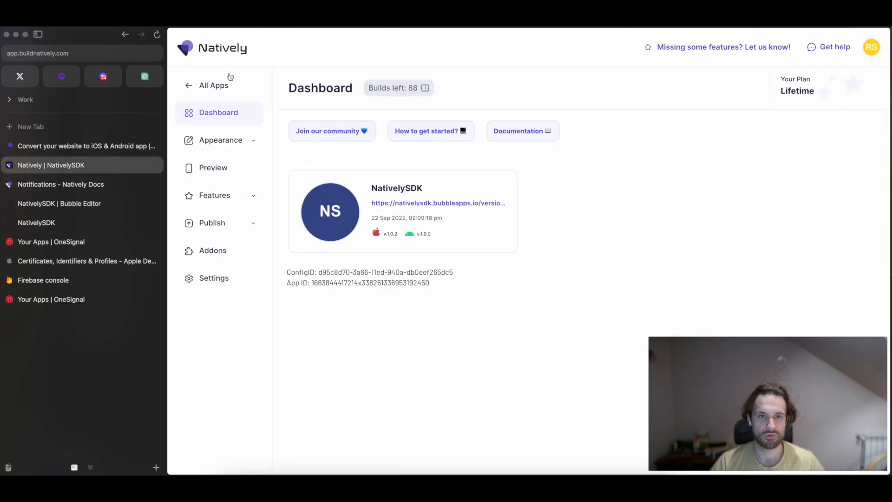
left_click(250, 226)
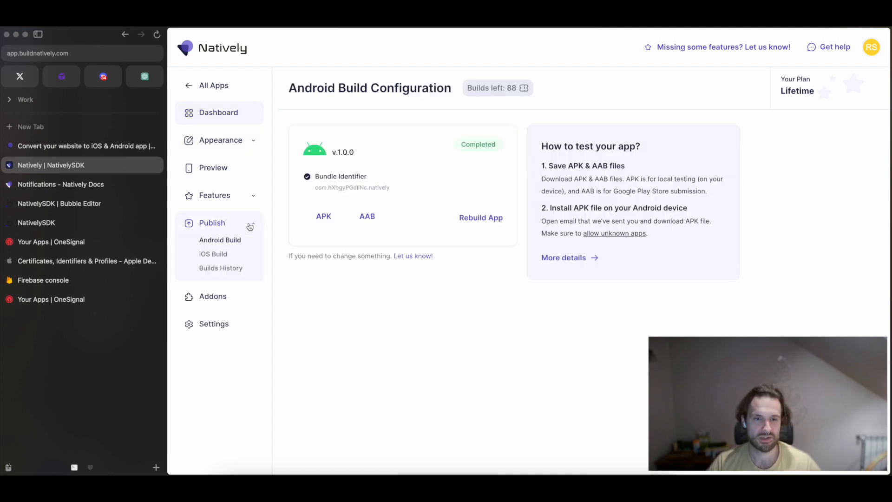
left_click(221, 258)
left_click(221, 246)
left_click(221, 257)
left_click(220, 247)
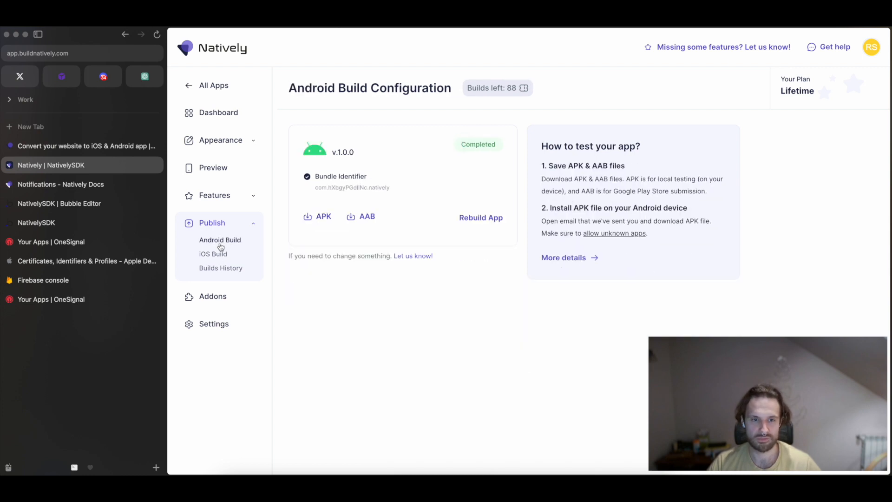
Enable Push Notifications in the app's Notifications feature, keeping notifications for iOS enabled.
left_click(214, 195)
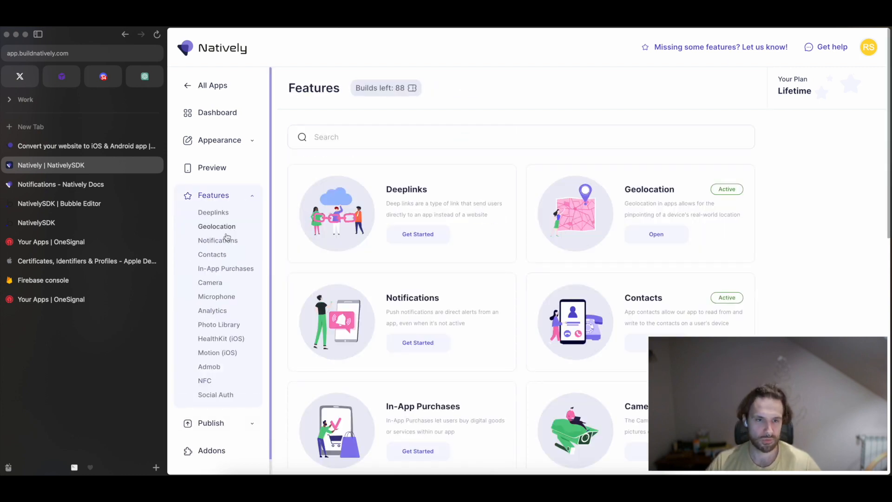
left_click(212, 241)
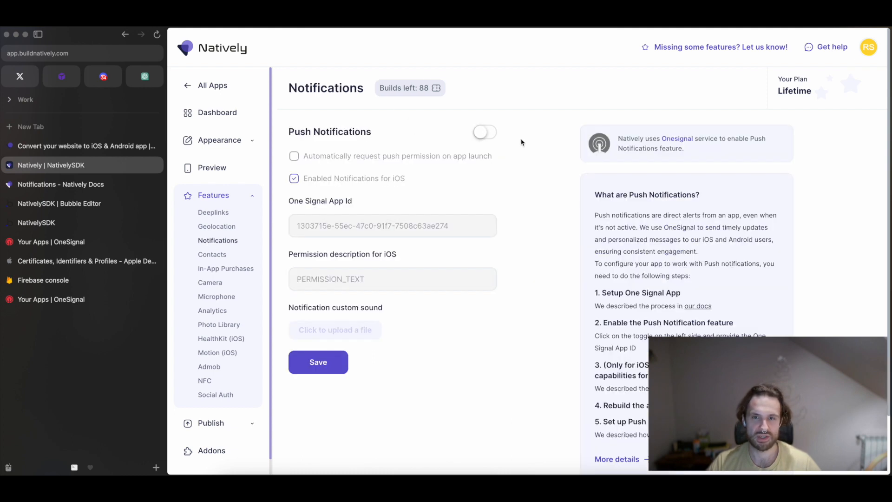
left_click(485, 132)
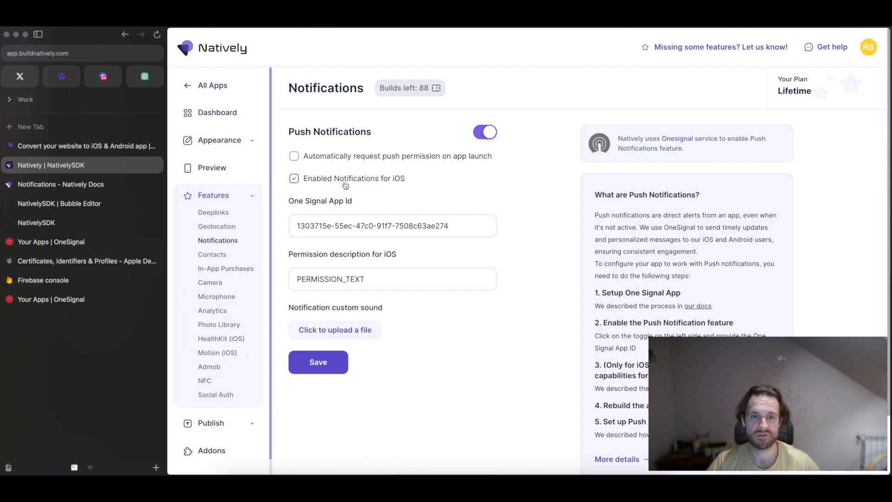
left_click(328, 184)
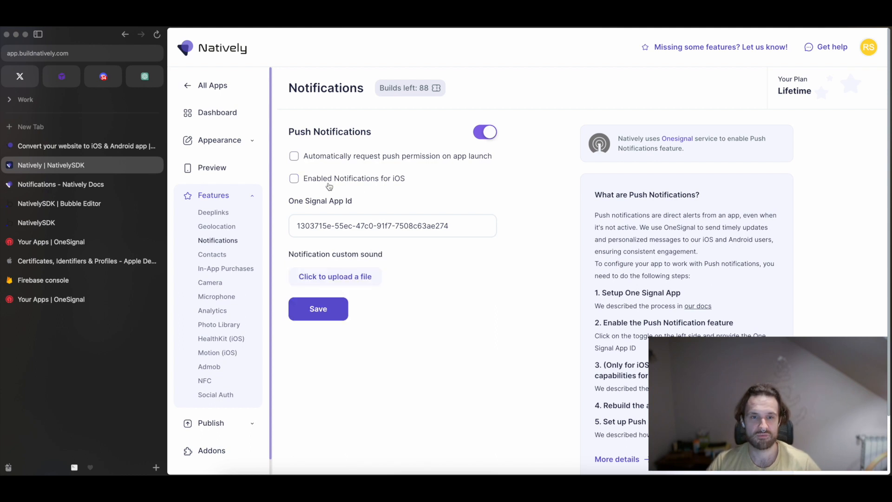
left_click(312, 182)
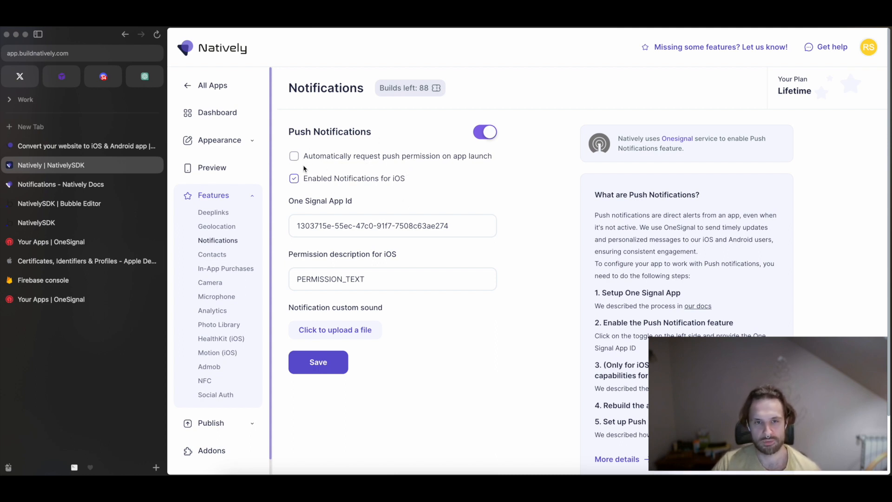
Clear the existing One Signal App Id from the push notification settings.
triple_click(311, 225)
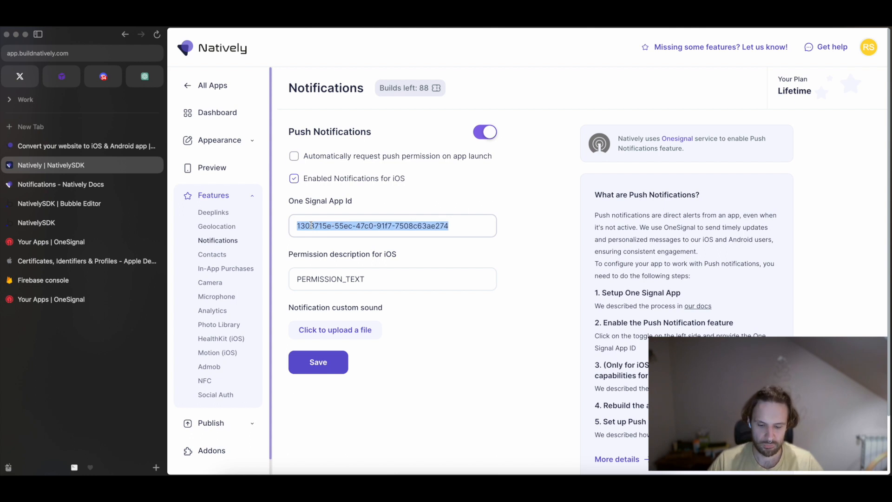
key("BackSpace")
left_click_drag(289, 201, 348, 201)
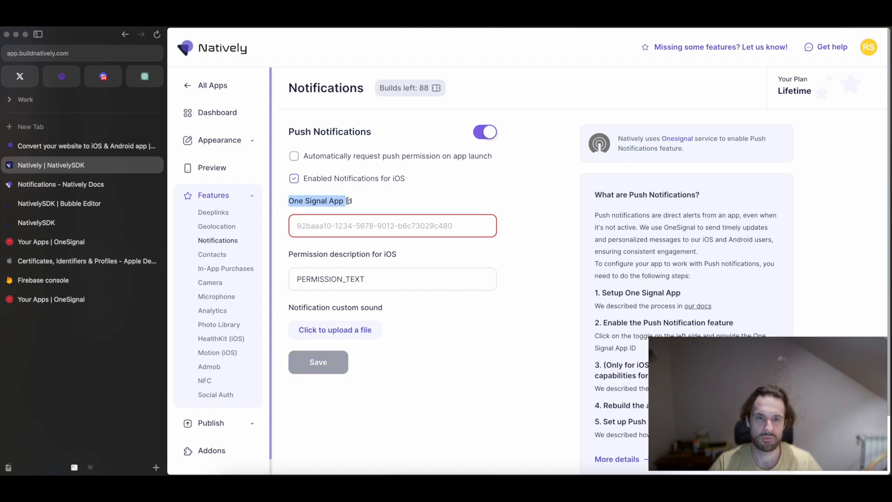
left_click(348, 200)
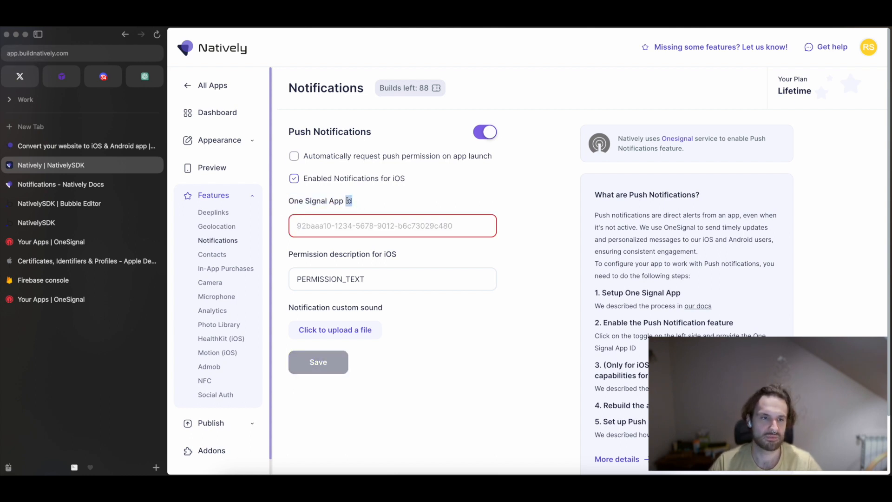
Switch to OneSignal and create an app named NativelySDK under the Sommo organization for Google Android (FCM), continuing to platform configuration.
left_click(53, 242)
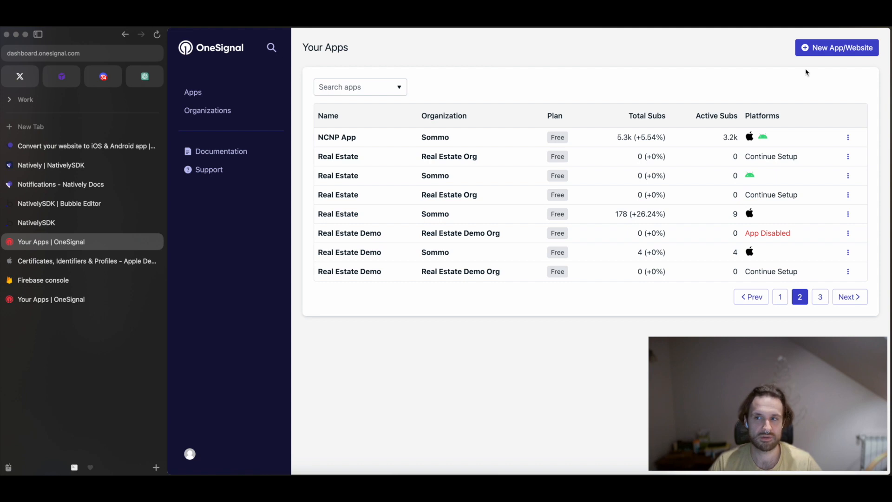
left_click(834, 52)
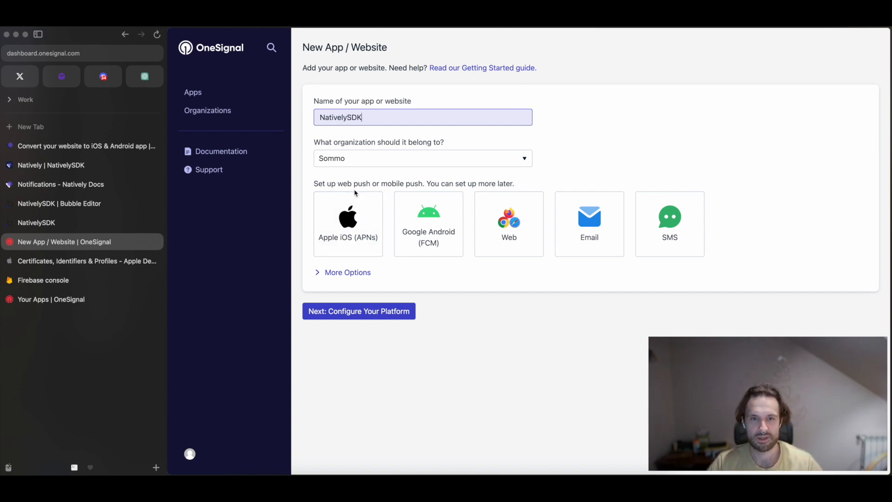
left_click(407, 232)
left_click(358, 312)
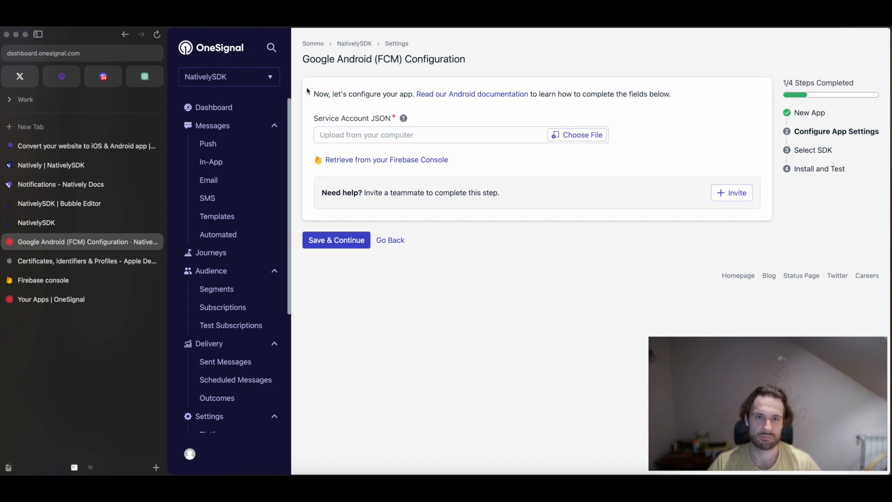
left_click_drag(314, 91, 491, 169)
left_click(493, 171)
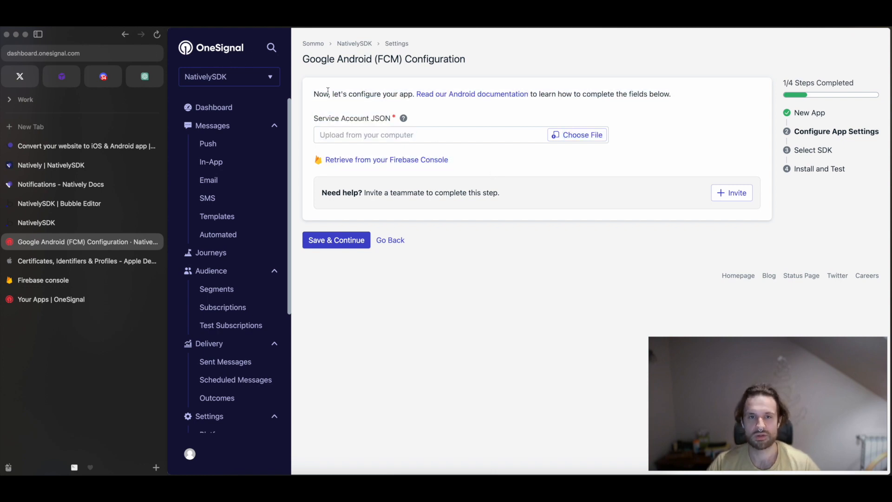
left_click_drag(314, 94, 460, 164)
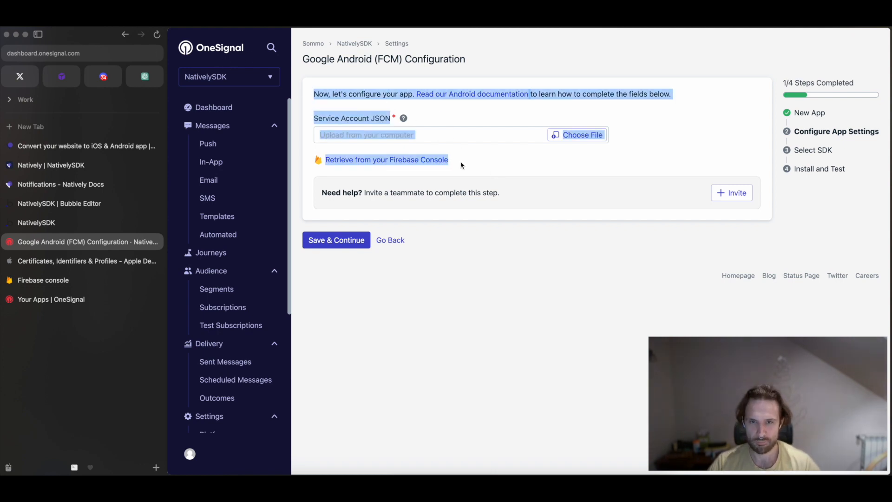
left_click(473, 167)
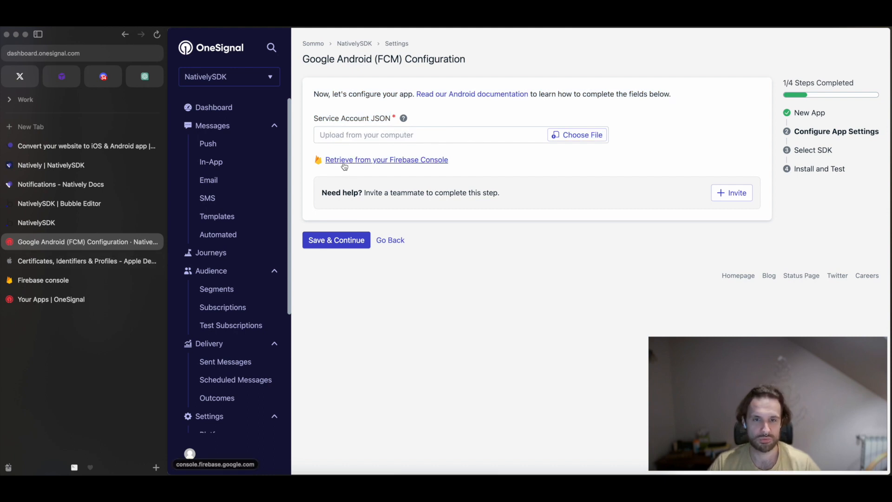
Switch to the Firebase console and start a new project named NativelySDKApp.
left_click(81, 281)
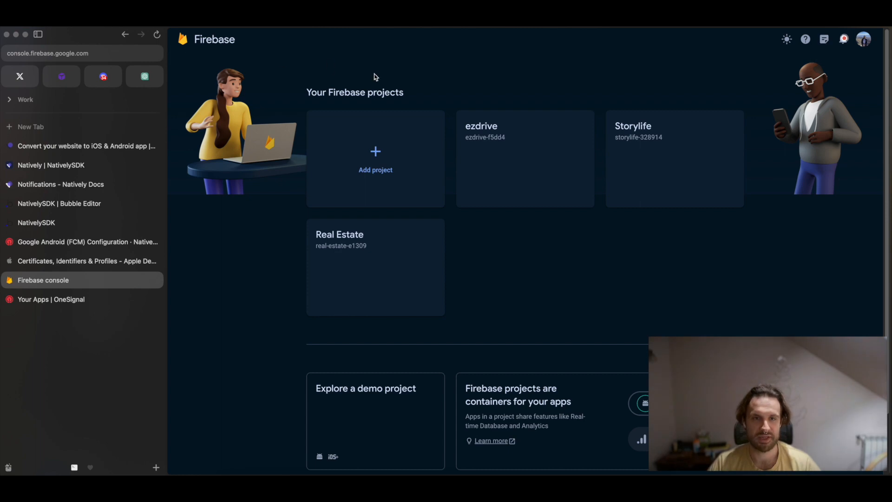
left_click(401, 175)
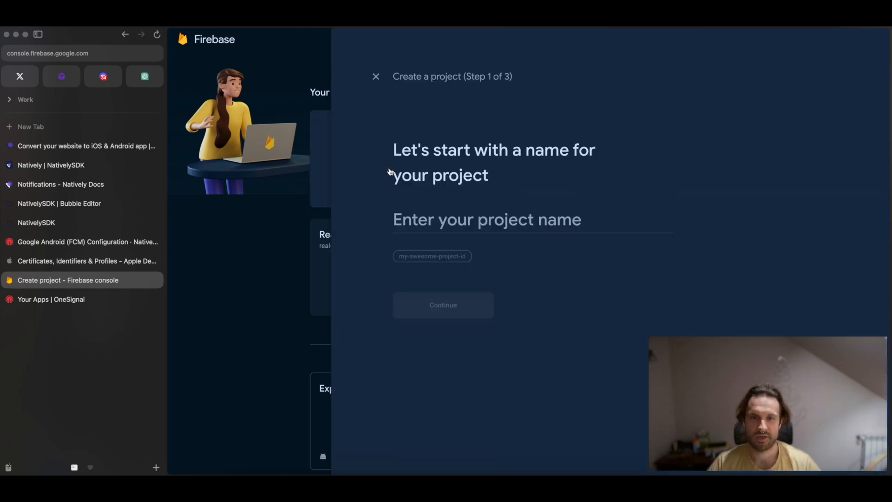
left_click(321, 221)
type("NativelySDJ")
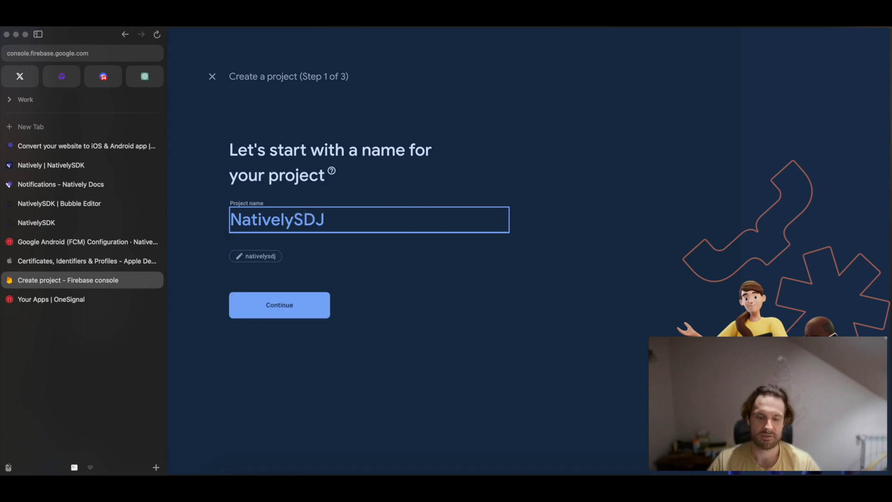
key("BackSpace")
type("KApp")
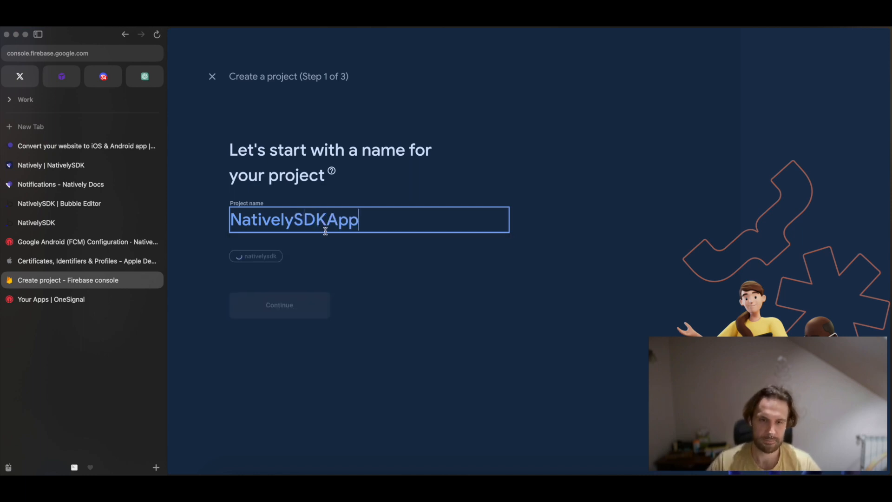
left_click(288, 308)
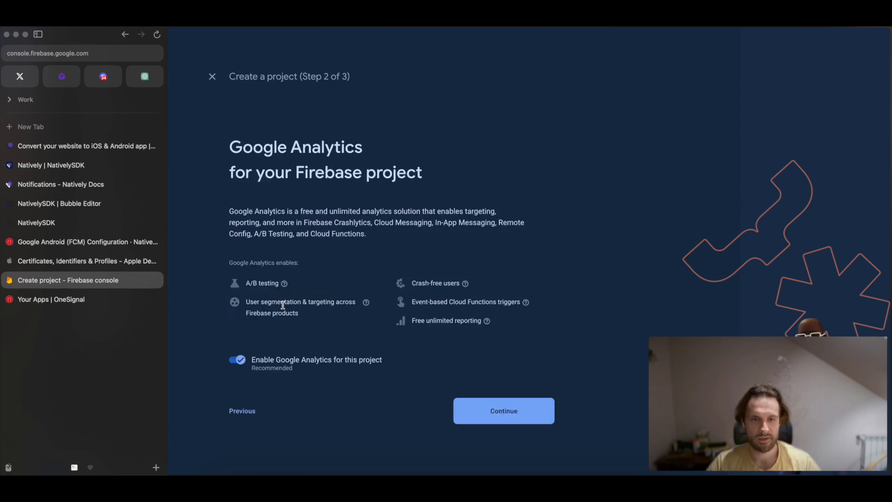
Disable Google Analytics for the new Firebase project, create the project and open its overview.
left_click(235, 359)
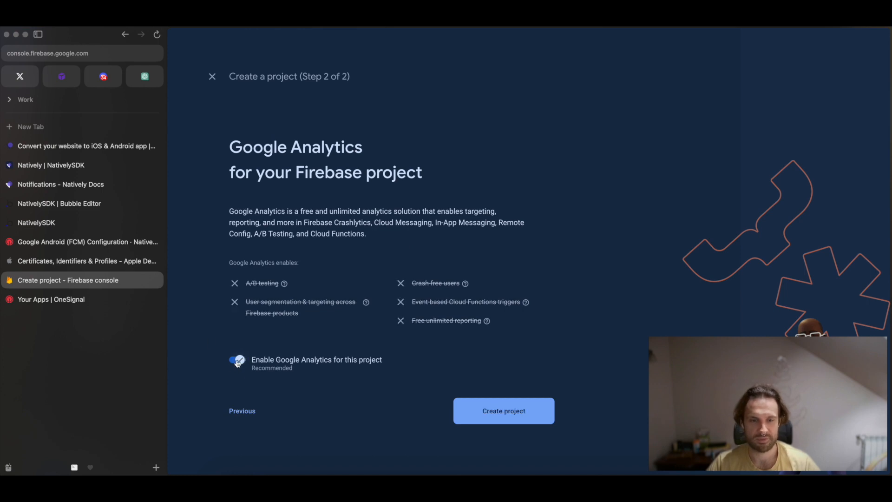
left_click(505, 418)
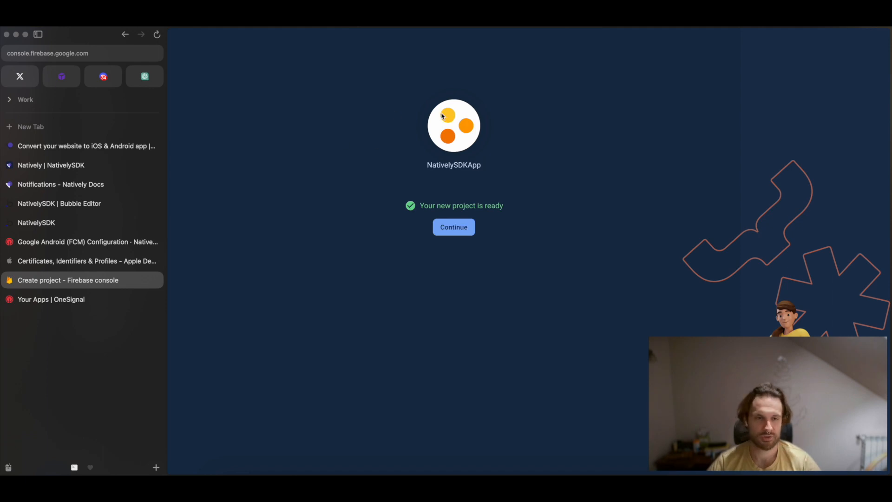
left_click(453, 228)
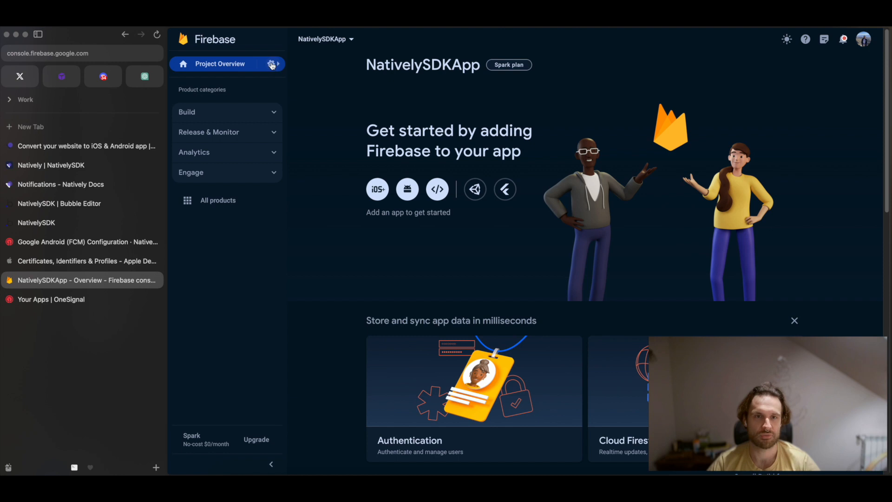
Open the Cloud Messaging section of the Firebase project's settings.
left_click(273, 64)
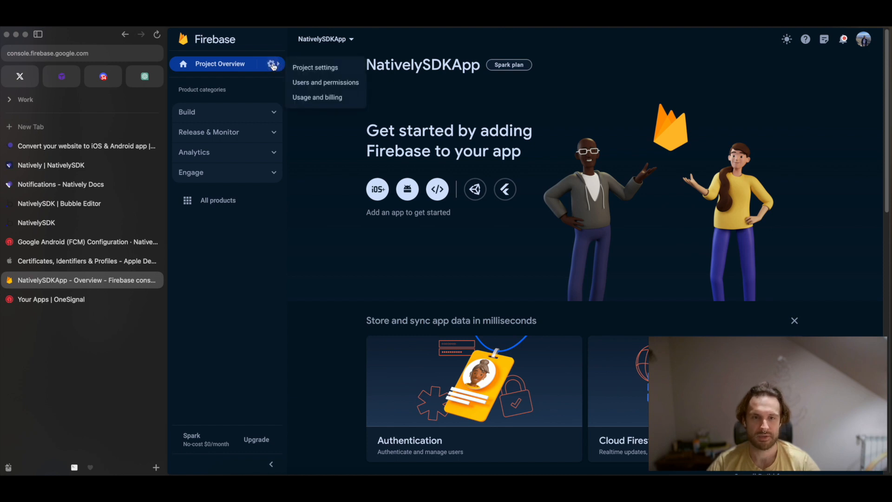
left_click(306, 70)
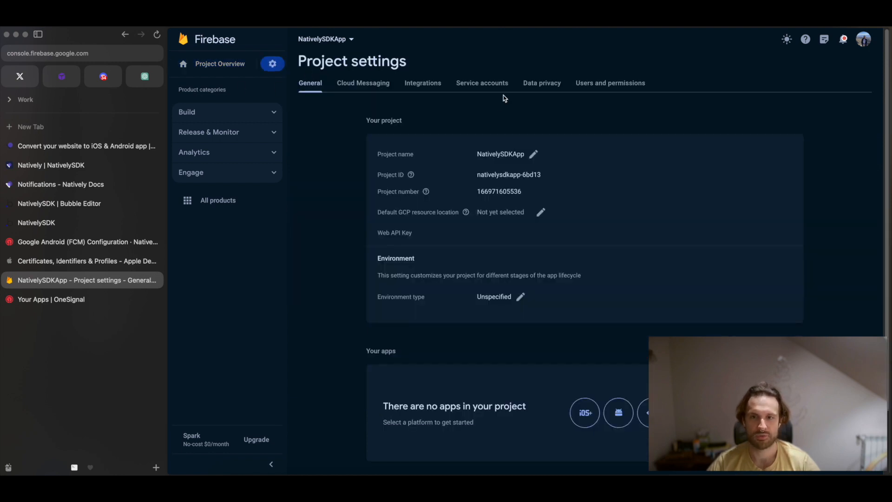
left_click(380, 84)
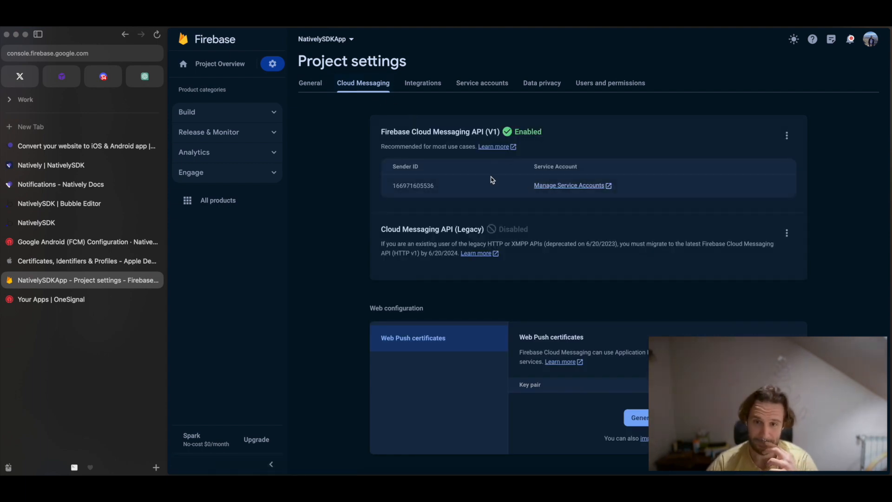
Check the status of the Firebase Cloud Messaging API (V1) and show its management option.
left_click_drag(386, 131, 555, 139)
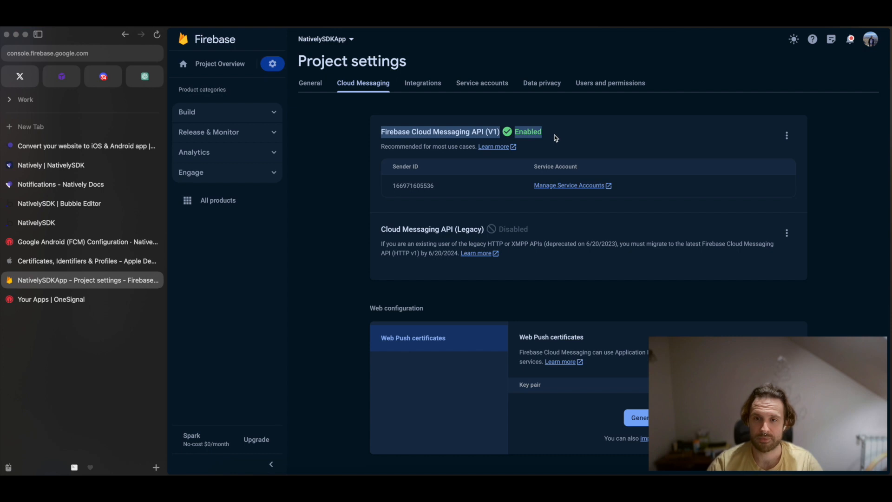
left_click(504, 135)
left_click_drag(416, 132, 553, 134)
left_click(479, 131)
left_click(553, 135)
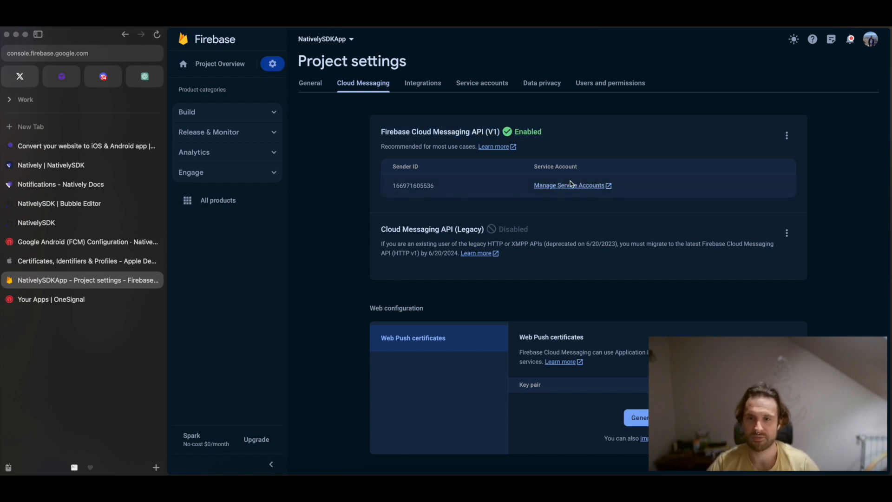
left_click_drag(385, 132, 432, 132)
left_click(787, 135)
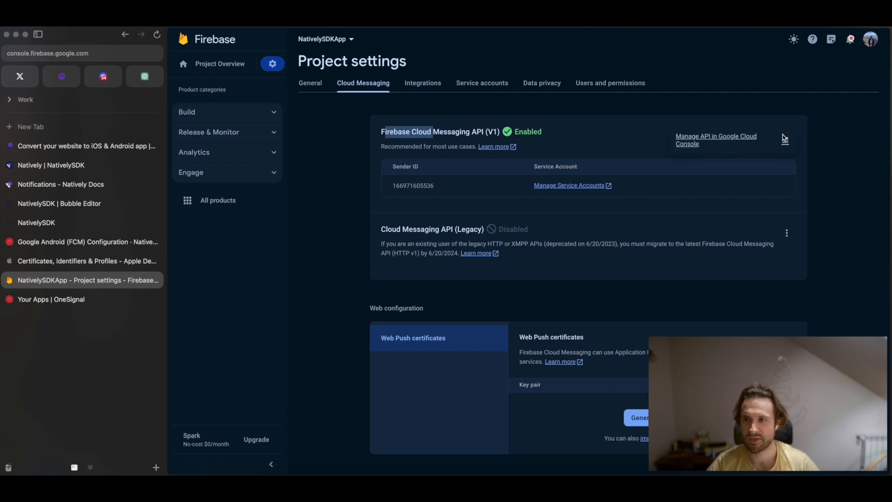
Open the Google Cloud service accounts for the Firebase project and show key management for the firebase-adminsdk account.
left_click(607, 132)
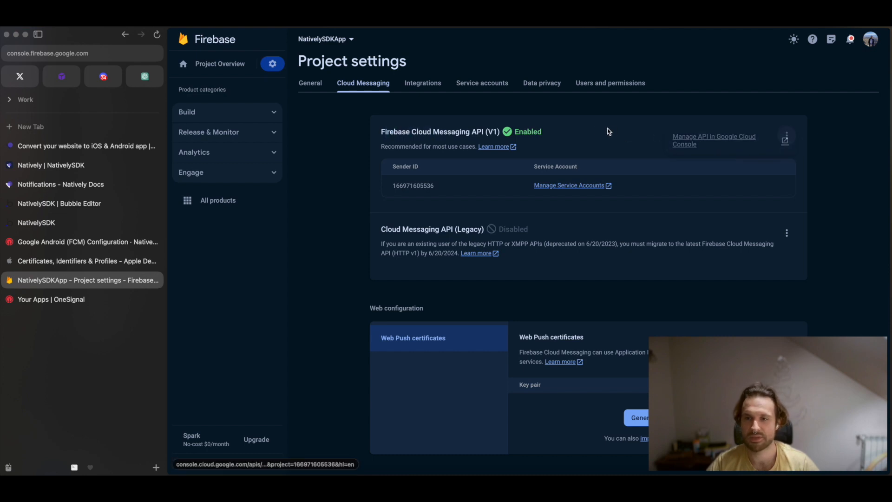
left_click(549, 186)
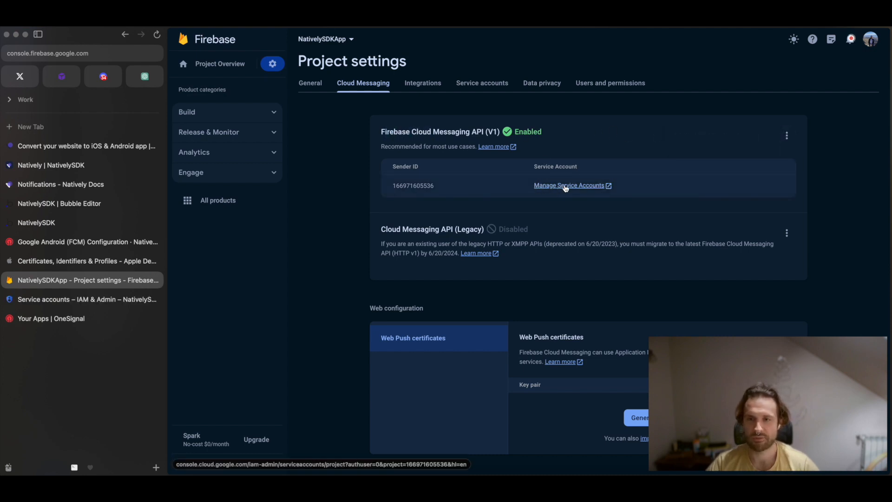
left_click(572, 185)
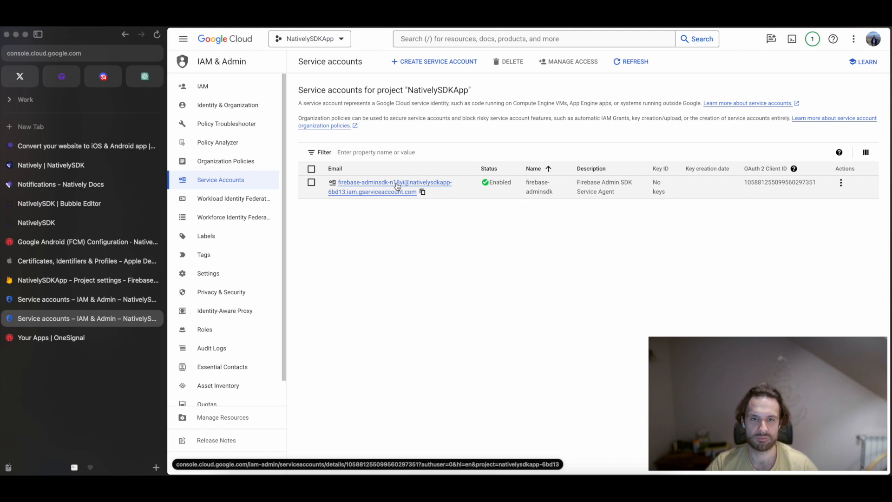
left_click(841, 183)
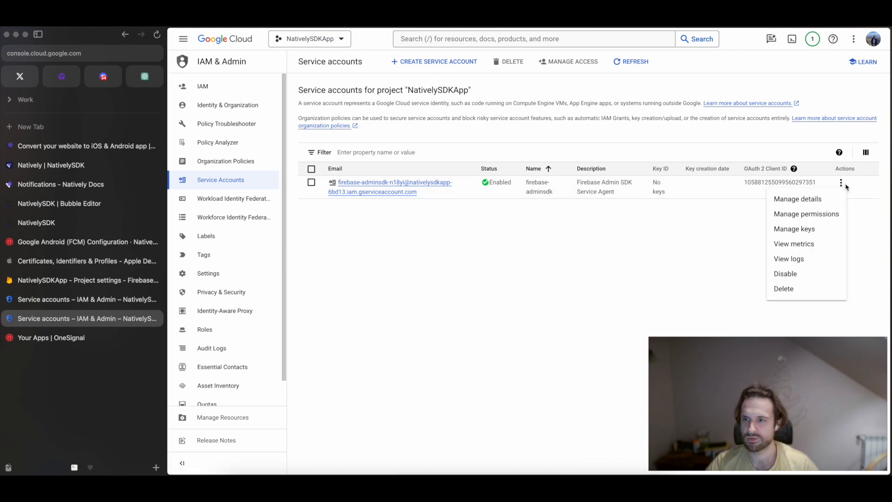
left_click(794, 229)
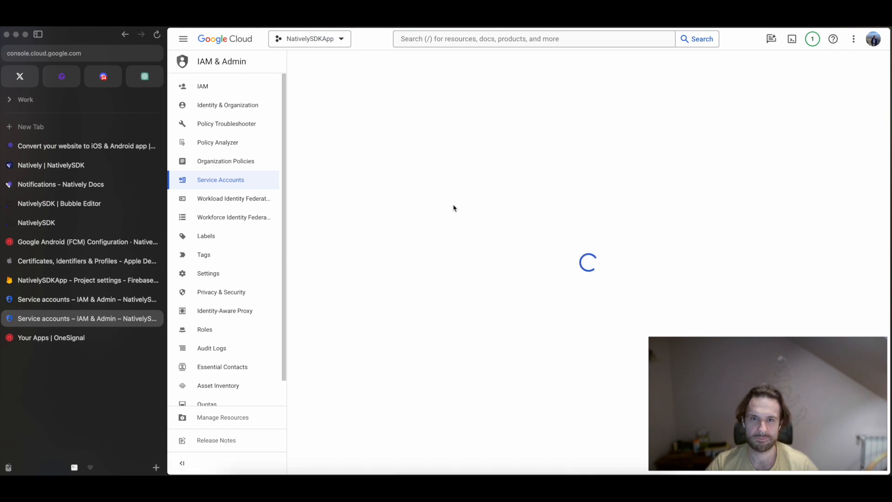
Create and download a new private key in JSON format for the firebase-adminsdk service account.
left_click(320, 201)
left_click(317, 220)
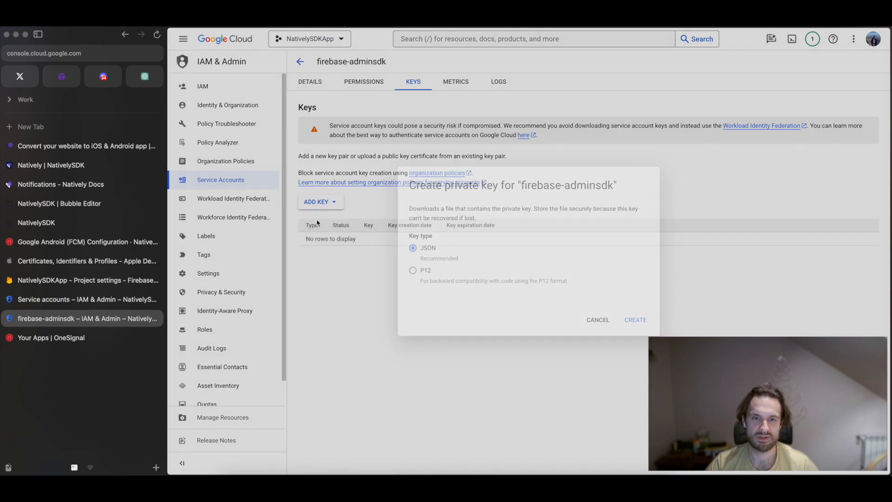
left_click(633, 320)
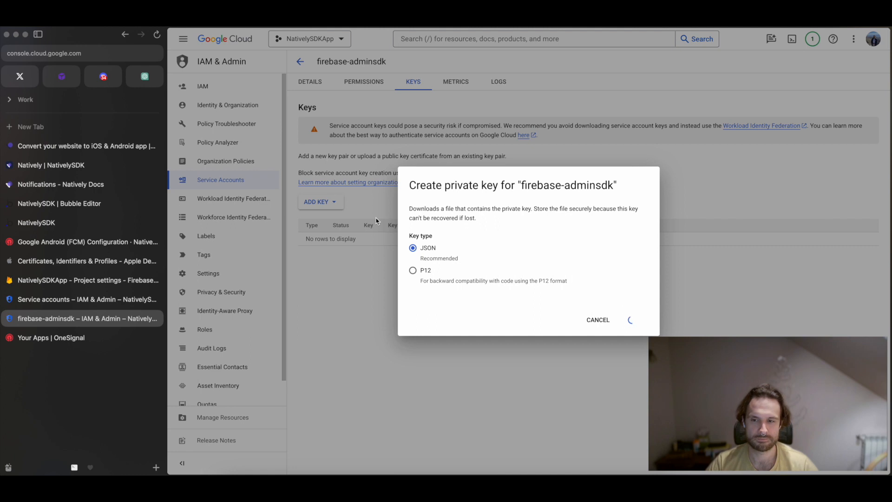
left_click_drag(366, 248, 477, 249)
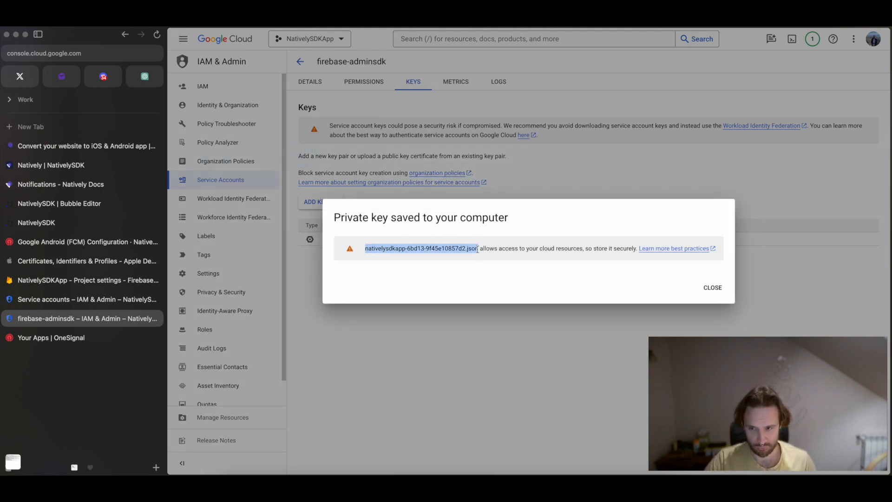
Switch to OneSignal's Google Android (FCM) configuration and upload the downloaded nativelysdkapp key file as the Service Account JSON.
left_click(92, 279)
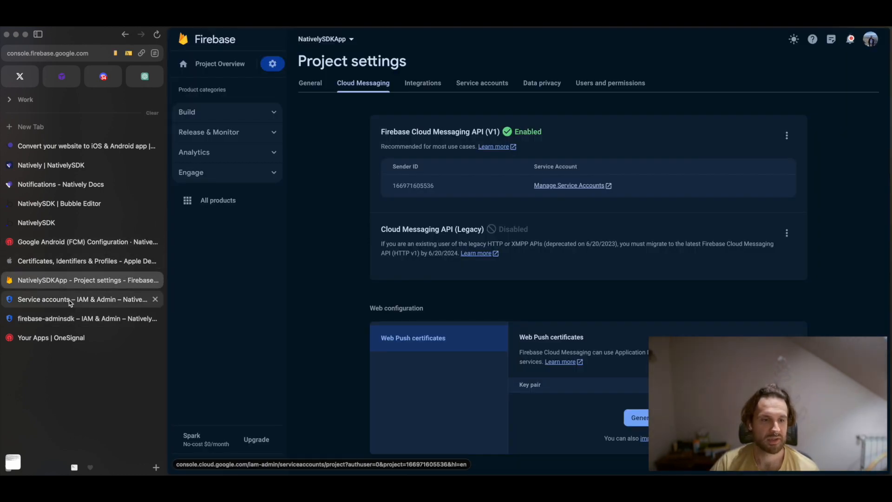
left_click(64, 342)
left_click(59, 245)
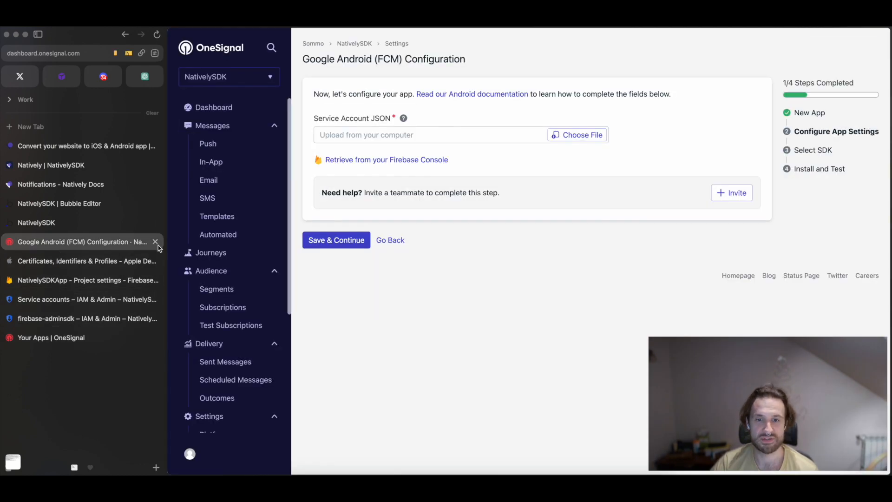
left_click_drag(325, 118, 386, 119)
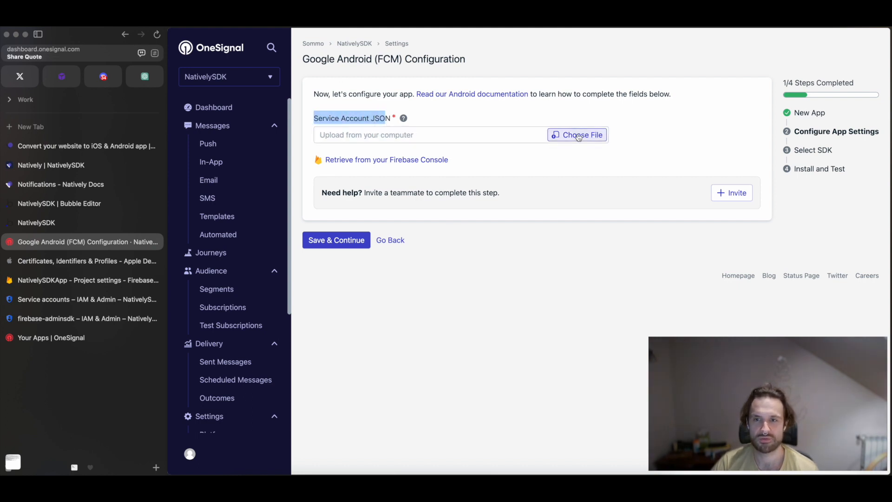
left_click(579, 135)
left_click(585, 297)
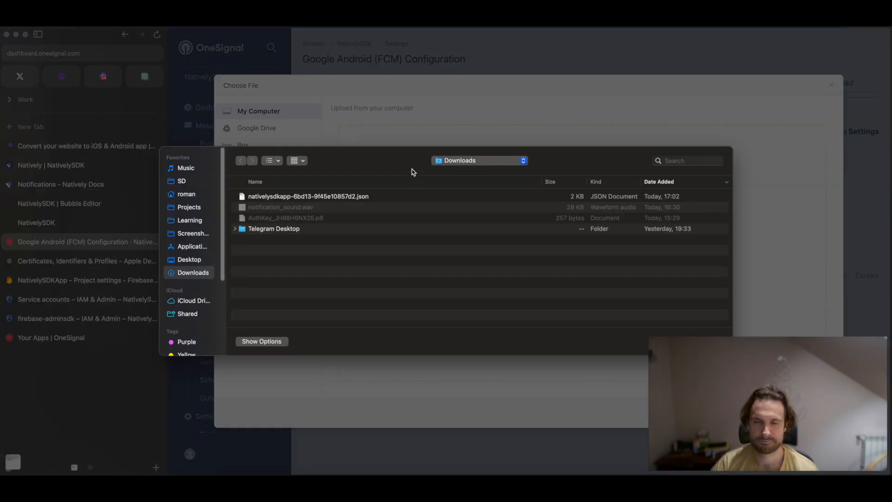
double_click(273, 201)
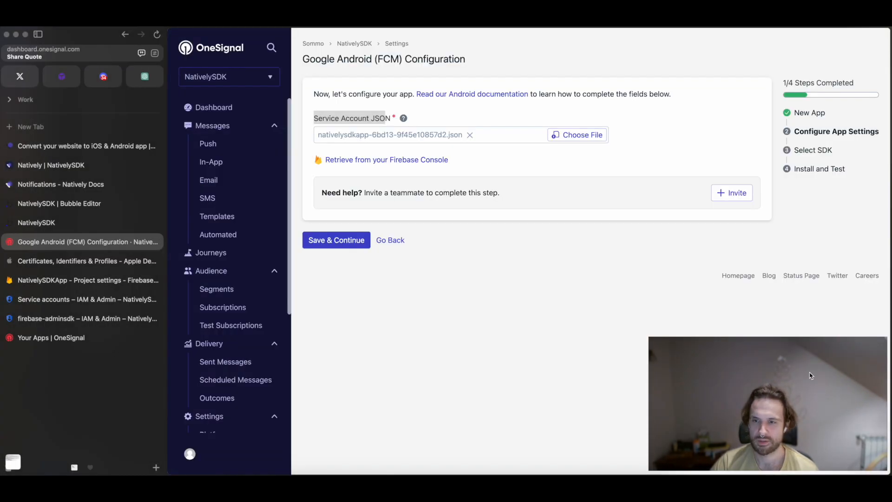
Save the FCM app settings and set Native Android as the target SDK.
left_click(342, 243)
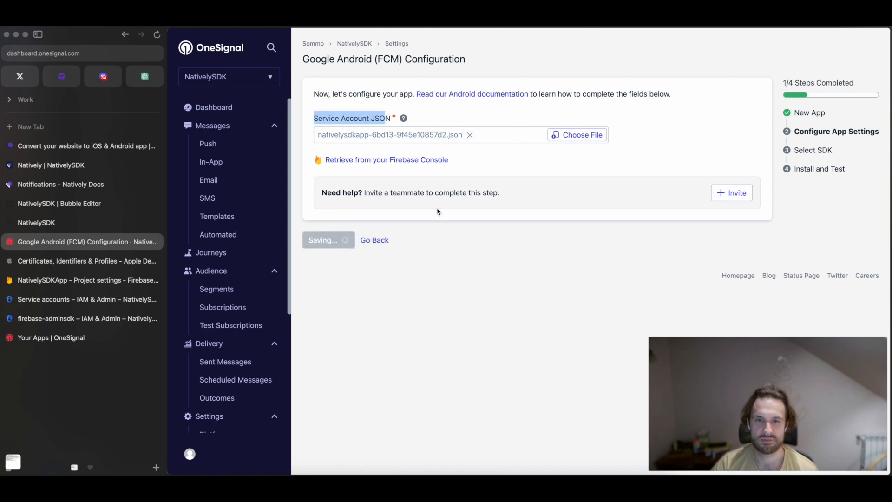
left_click(368, 164)
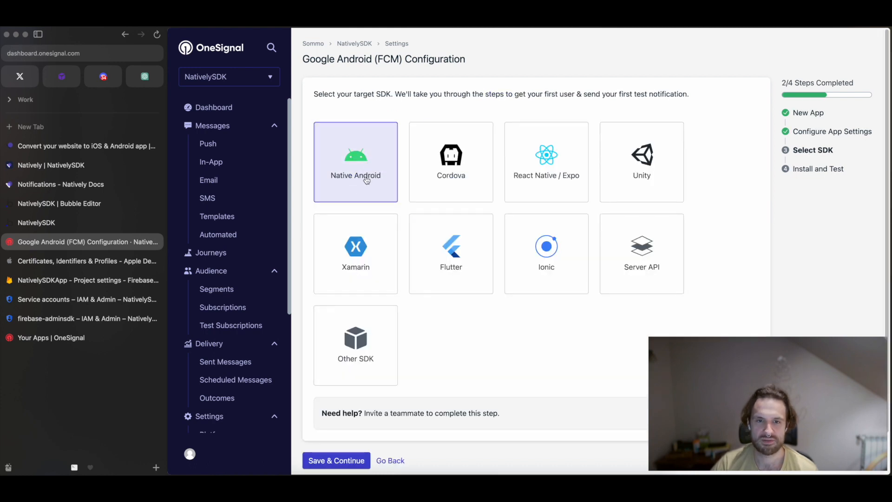
left_click(336, 459)
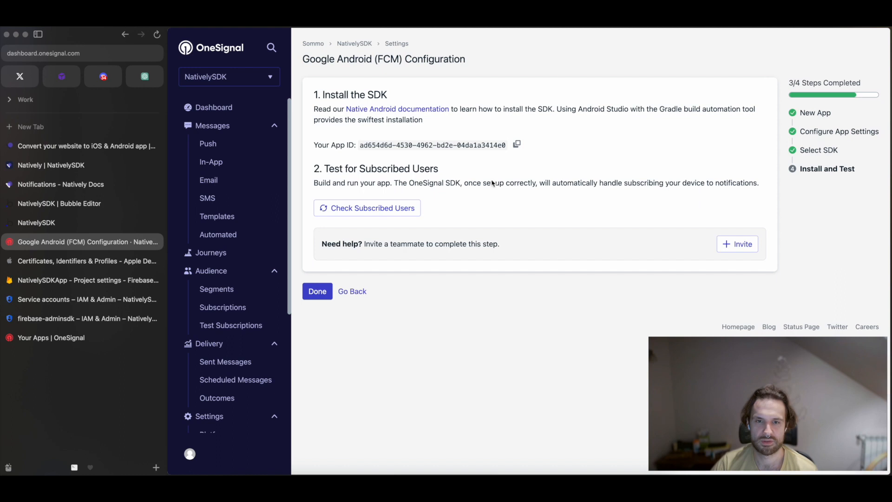
Copy the OneSignal App ID and finish the Google Android (FCM) configuration.
left_click_drag(360, 145, 505, 144)
right_click(495, 144)
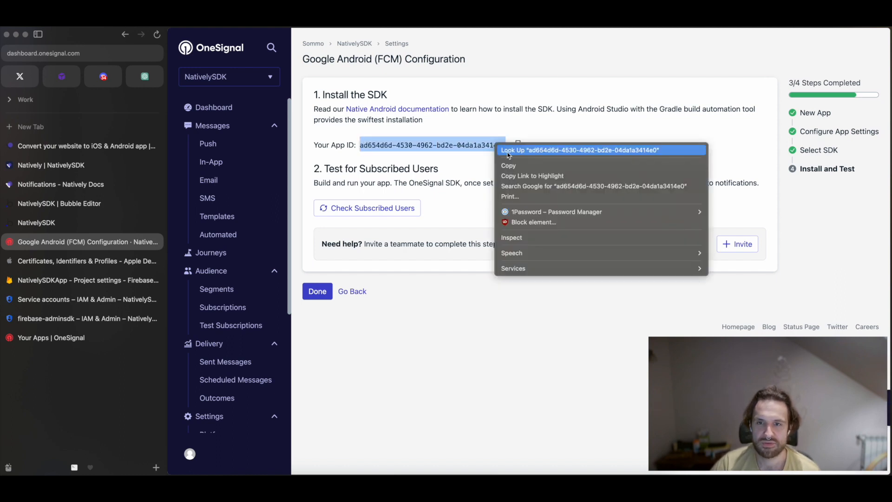
left_click(512, 166)
left_click(317, 291)
Switch to Natively's notification settings and paste the copied app ID as the One Signal App Id.
left_click(75, 165)
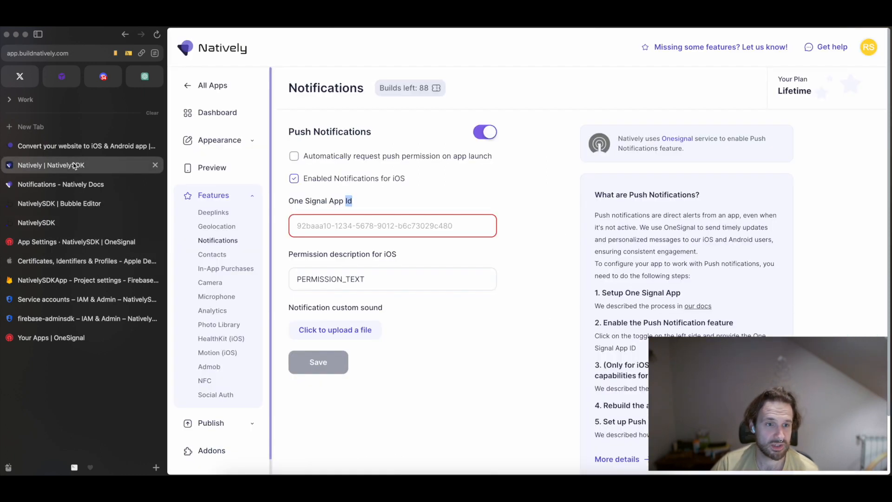
right_click(331, 226)
left_click(346, 295)
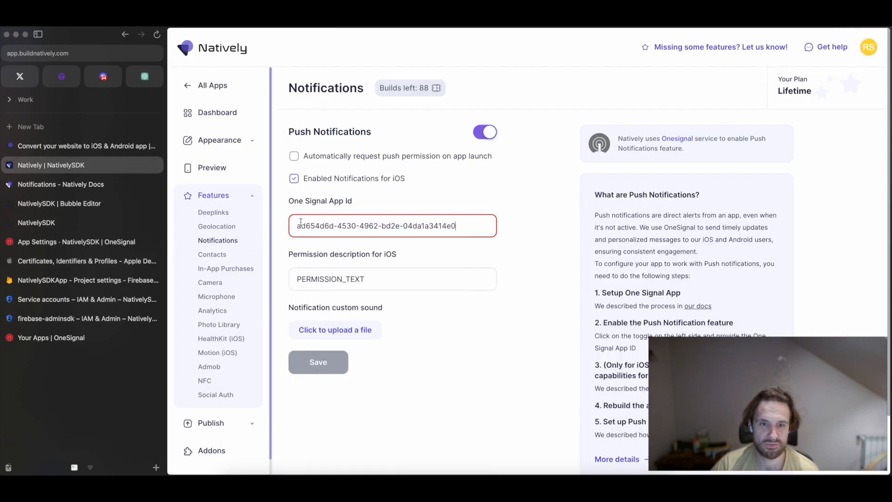
left_click_drag(294, 227, 468, 222)
left_click(420, 205)
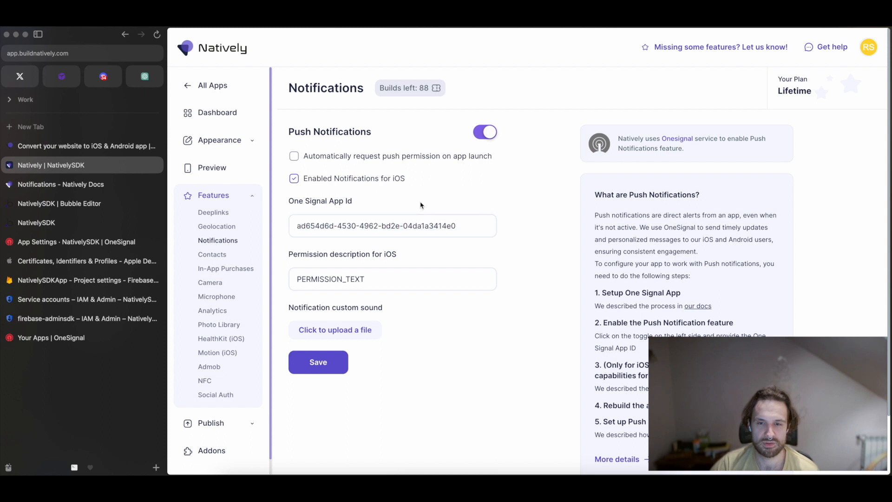
Examine the permission description for iOS in the push notification settings.
left_click_drag(371, 278, 289, 254)
double_click(375, 283)
double_click(348, 278)
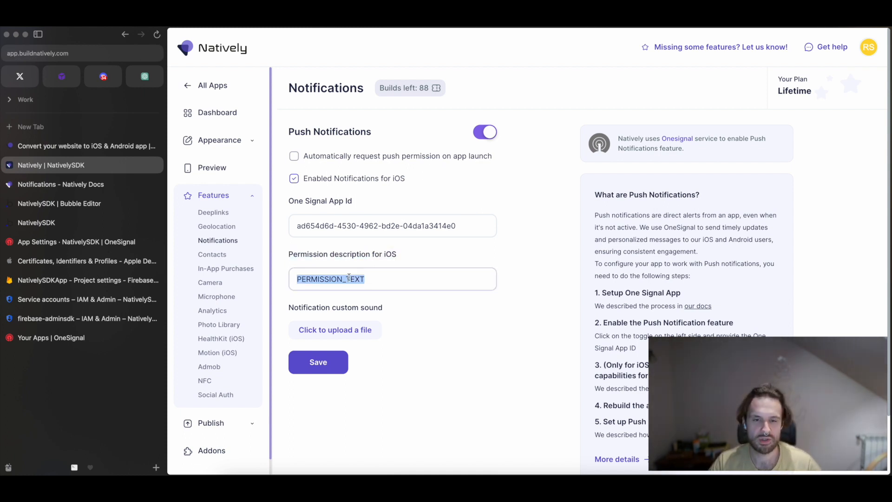
left_click(368, 279)
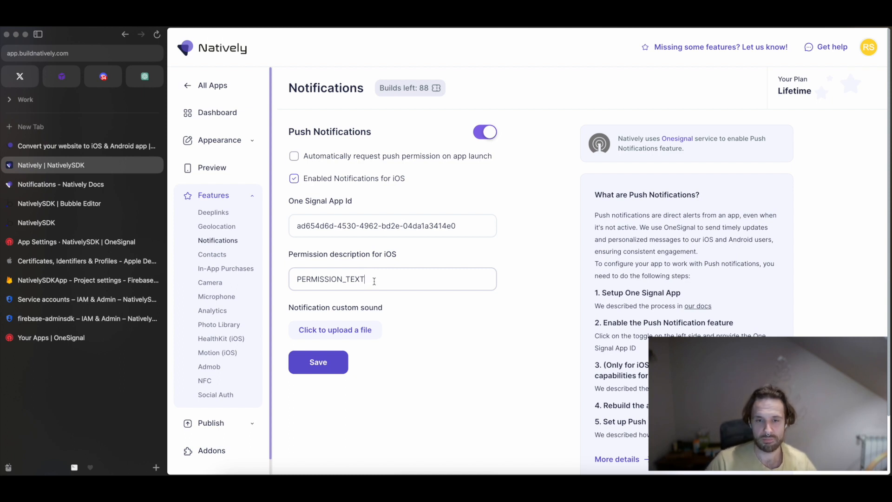
double_click(337, 279)
left_click(307, 279)
double_click(316, 277)
left_click(339, 255)
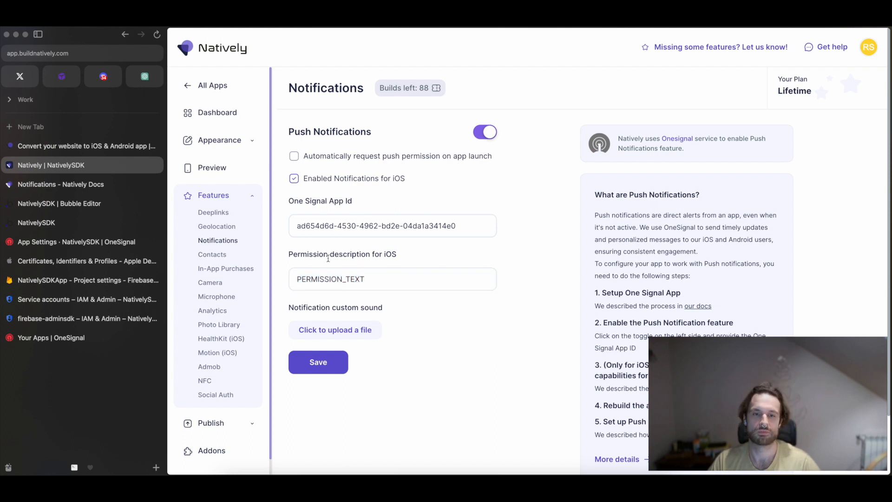
Upload notification_sound.wav from Downloads as the notification custom sound and save the notification settings.
left_click_drag(296, 306, 361, 306)
left_click(336, 304)
left_click_drag(289, 307, 392, 310)
left_click(393, 308)
left_click(338, 334)
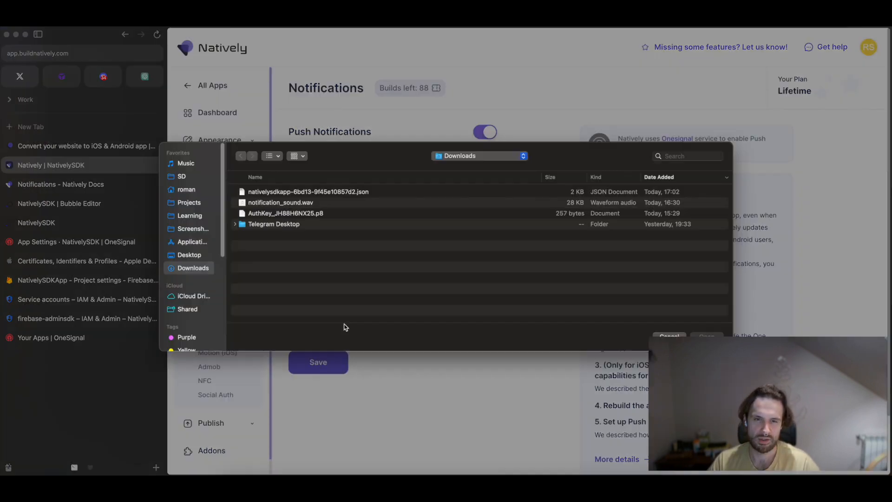
left_click(269, 210)
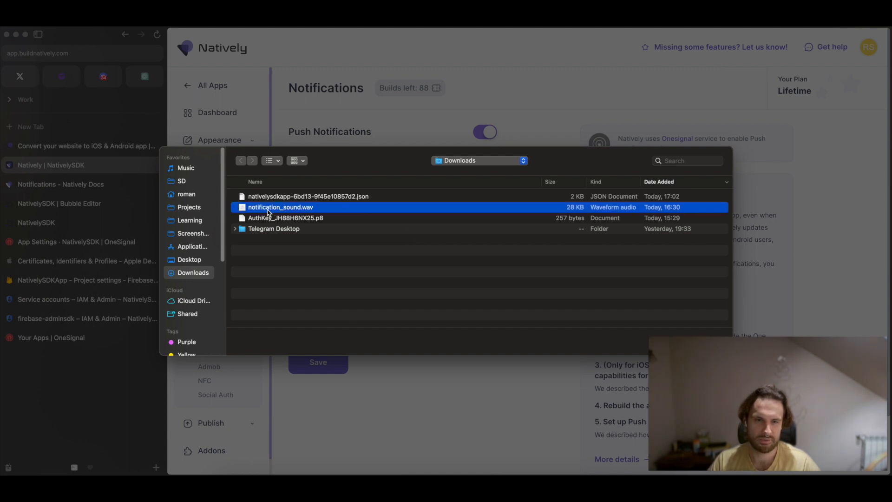
left_click(710, 346)
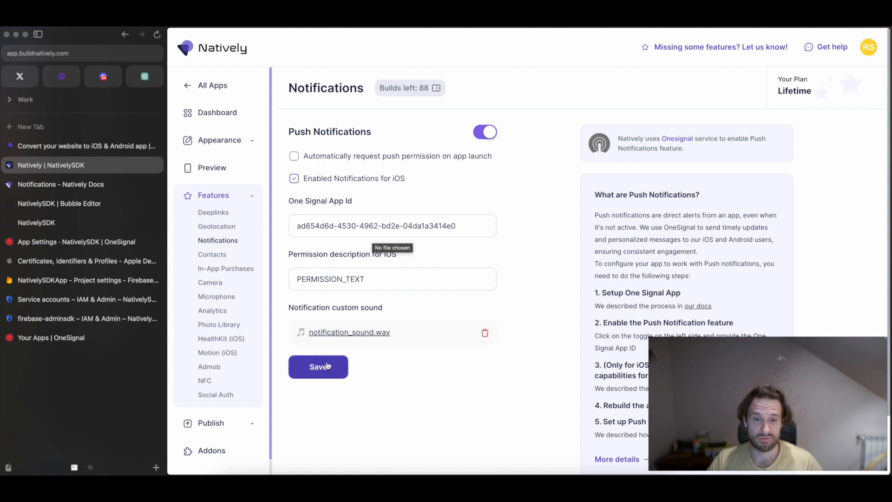
left_click(310, 366)
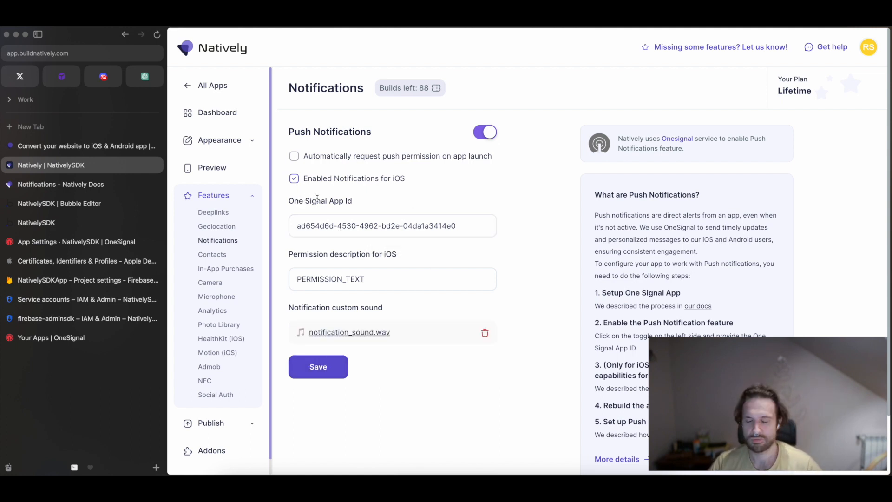
Switch to OneSignal's NativelySDK app settings and start activating Apple iOS (APNs) with .p8 Auth Key (Recommended) as the authentication type.
left_click(58, 342)
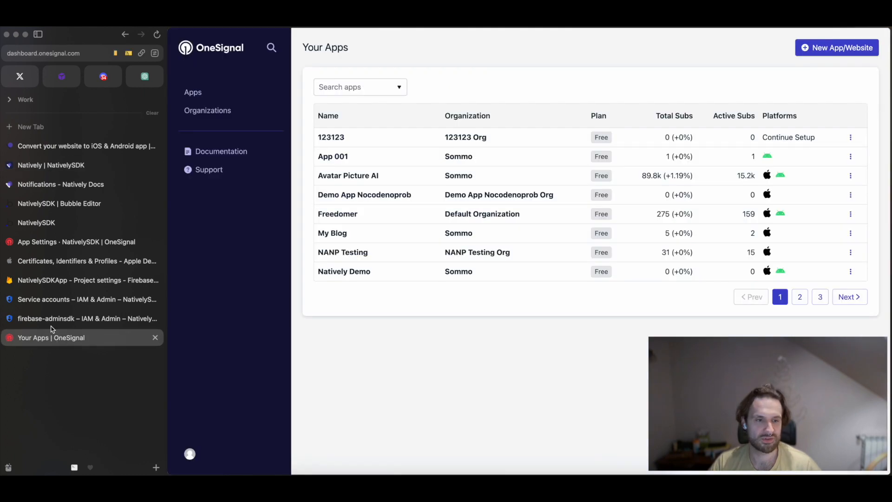
left_click(56, 242)
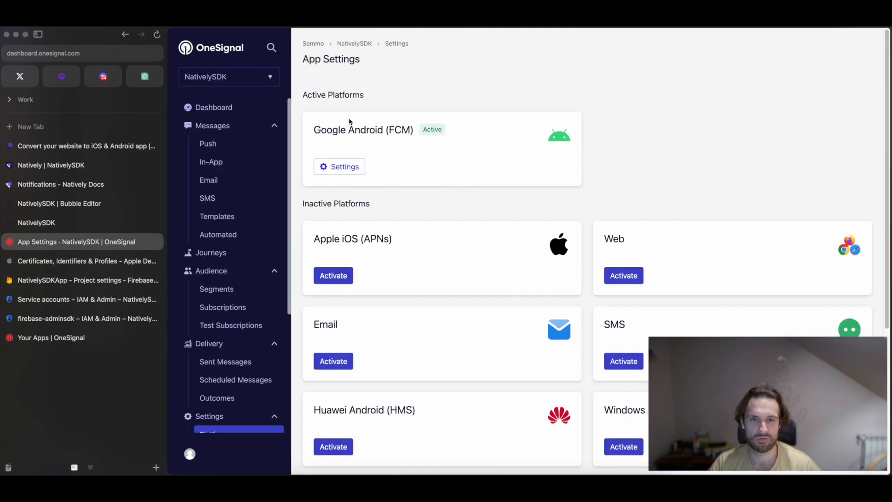
left_click(339, 276)
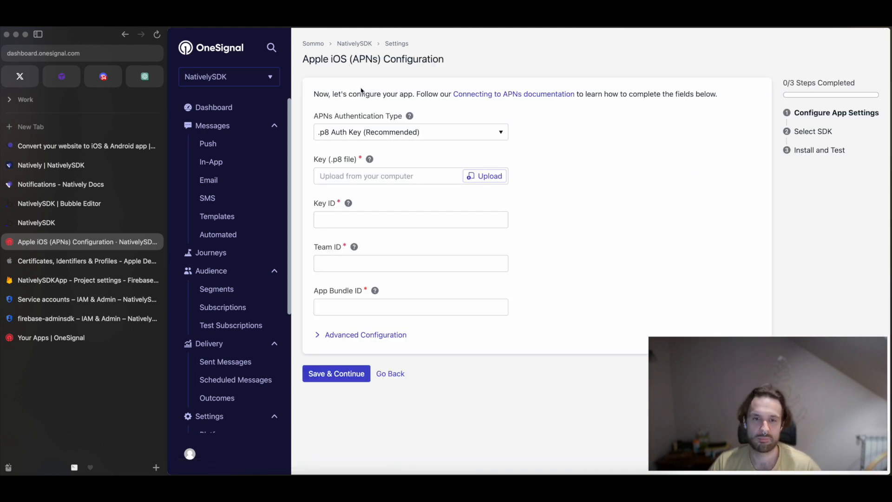
left_click_drag(313, 116, 402, 116)
left_click(401, 133)
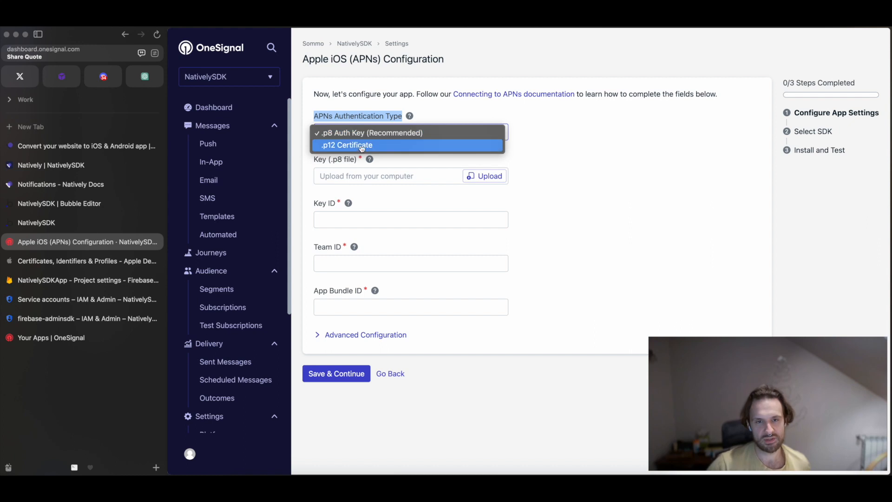
left_click(329, 135)
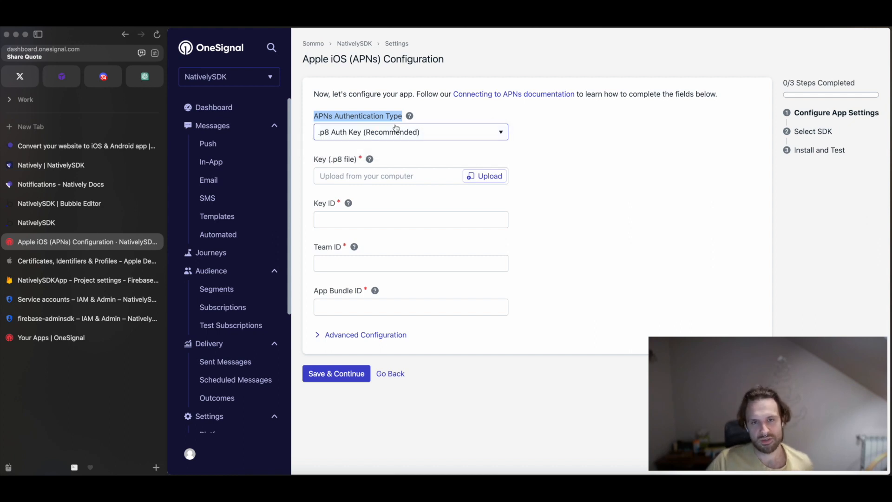
Switch to the Apple Developer site and open the Account page.
left_click(55, 264)
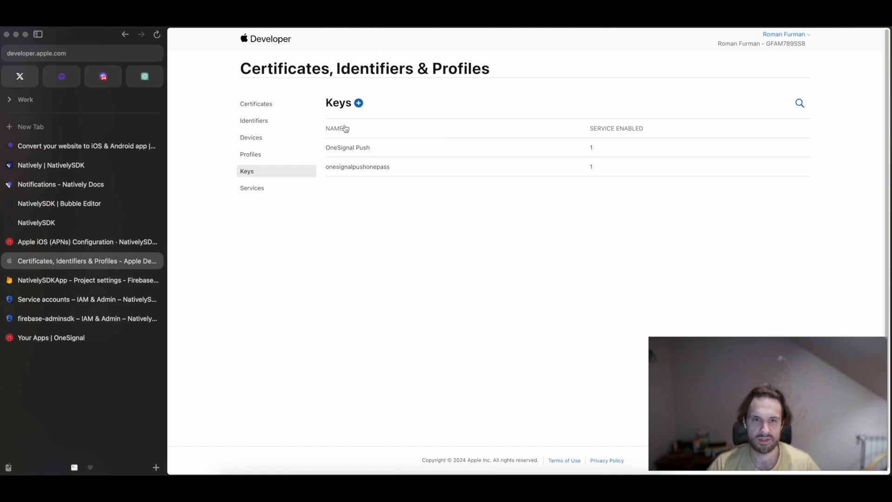
left_click(266, 39)
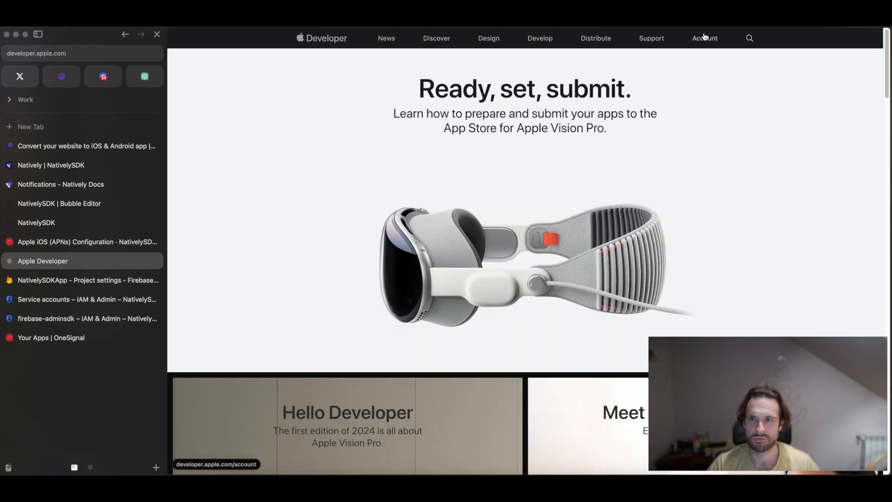
left_click(693, 39)
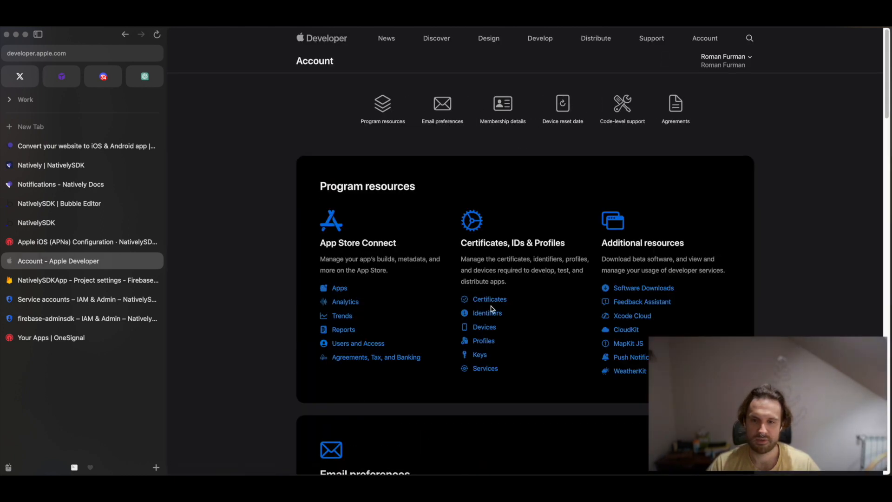
Open the Keys section of the developer account and start registering a new key, locating the Apple Push Notifications service (APNs) option.
left_click(481, 357)
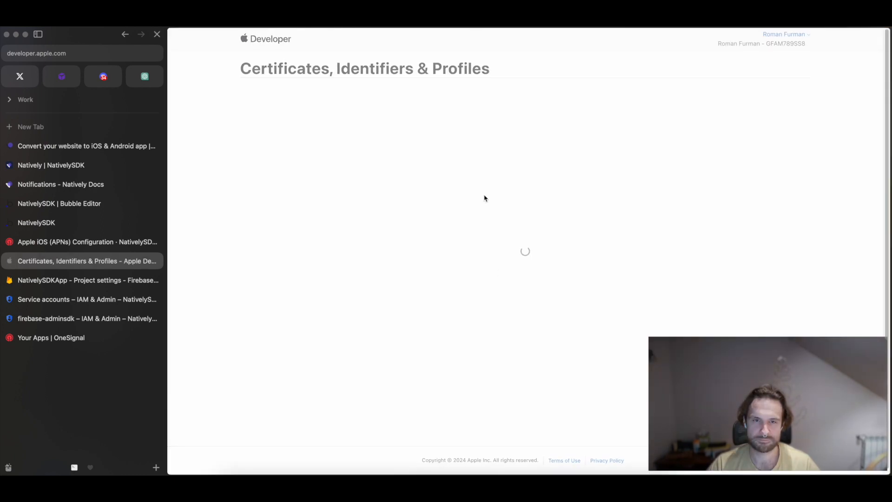
left_click(358, 103)
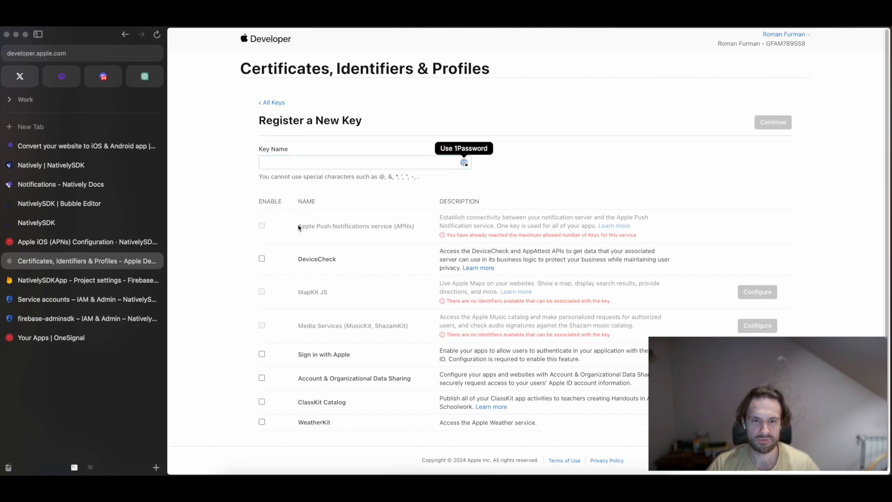
left_click_drag(297, 226, 430, 227)
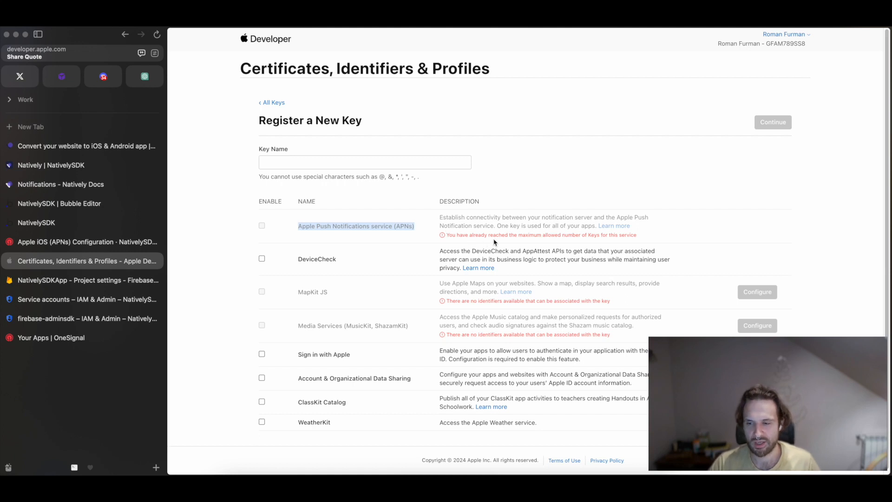
left_click(314, 228)
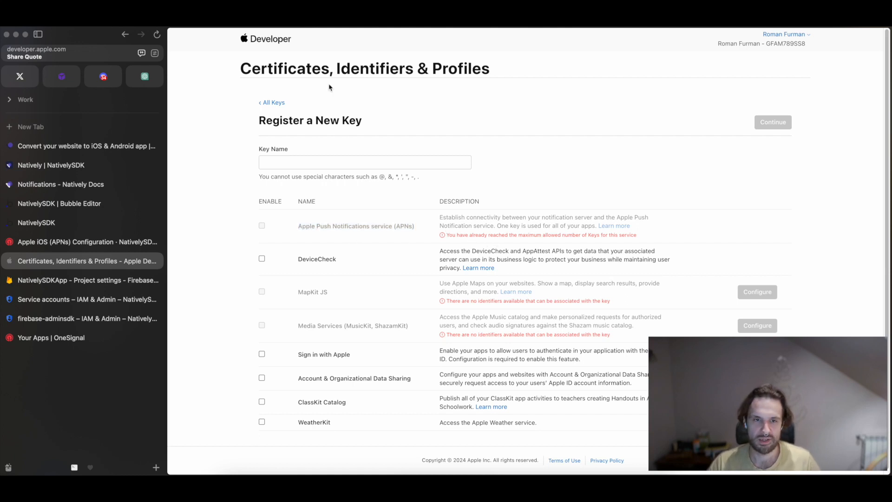
Restart the new key registration, try to enable Apple Push Notifications service (APNs), and return to the list of keys.
left_click(273, 103)
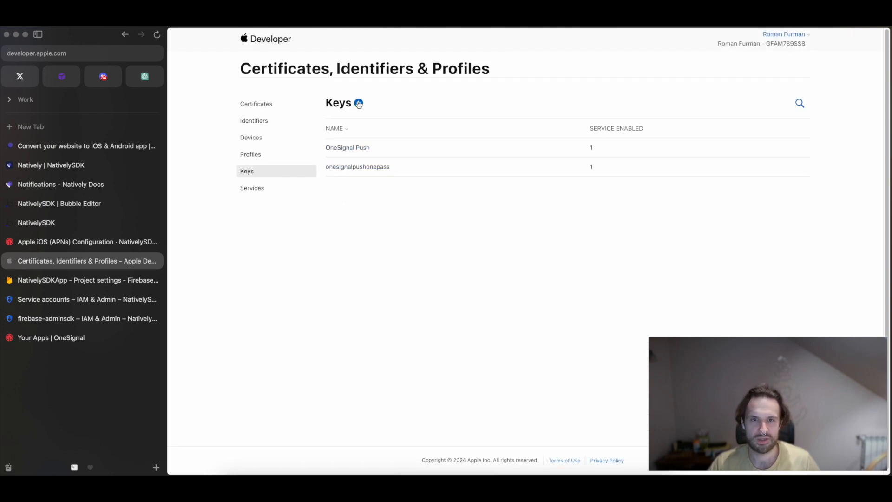
left_click(359, 103)
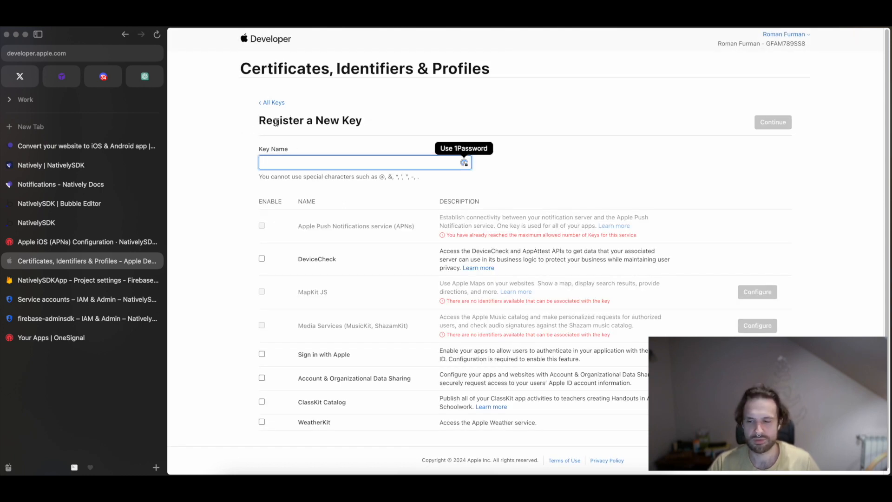
right_click(262, 225)
left_click(259, 230)
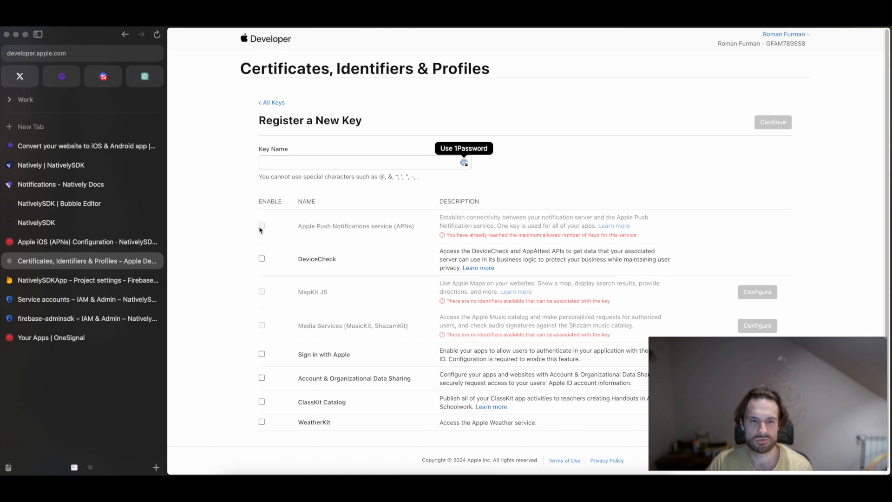
left_click(283, 165)
left_click(766, 123)
left_click(281, 103)
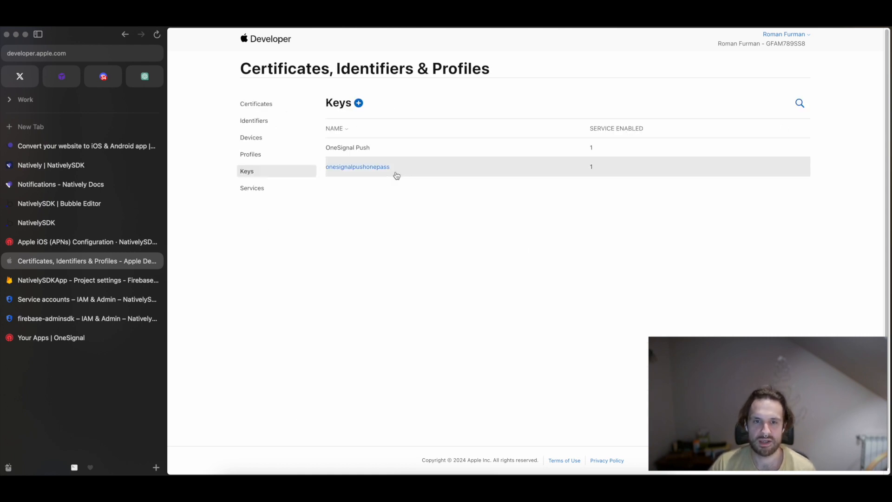
View the onesignalpushonepass key's details and upload its AuthKey .p8 file from Downloads as the Key (.p8 file) in OneSignal's APNs configuration.
left_click(395, 175)
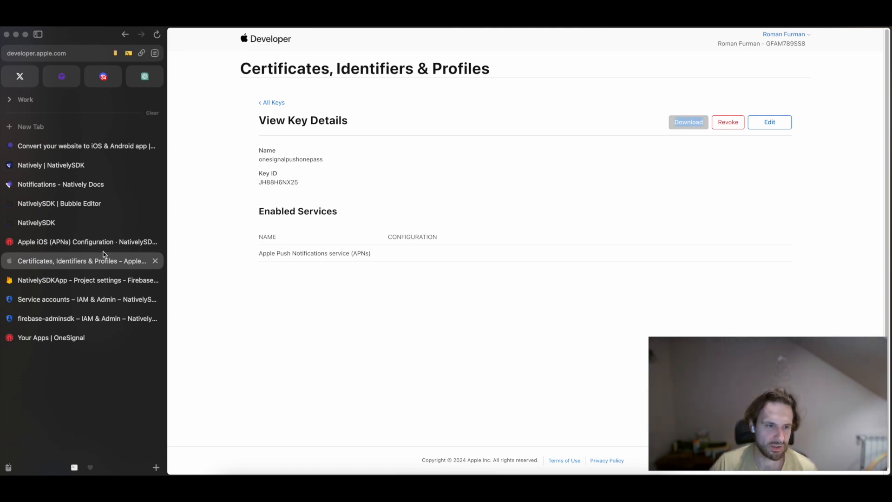
left_click(80, 242)
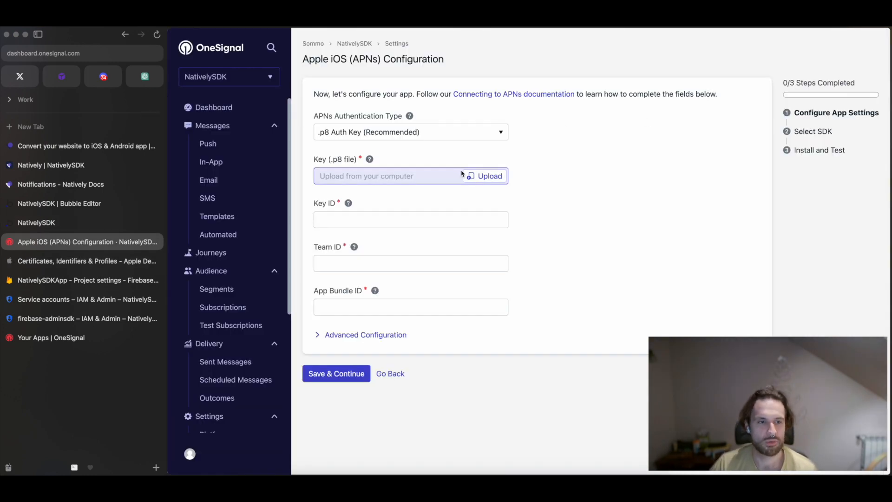
left_click(483, 175)
left_click(573, 294)
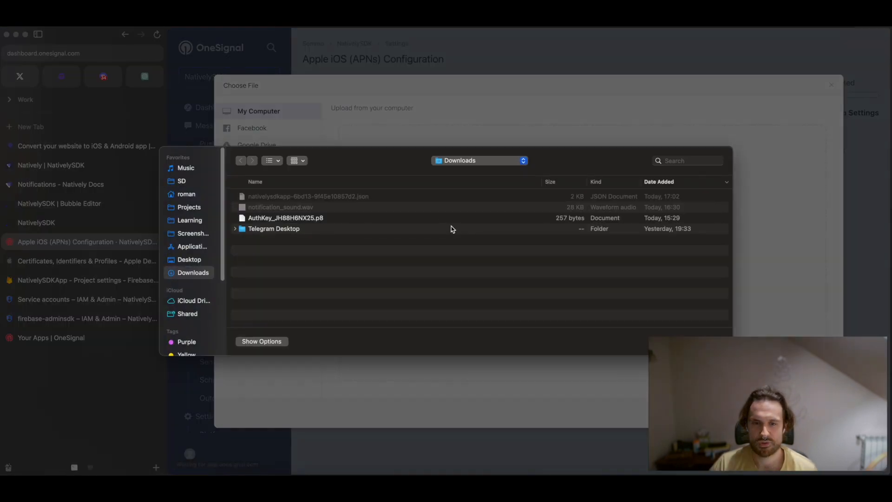
left_click(274, 218)
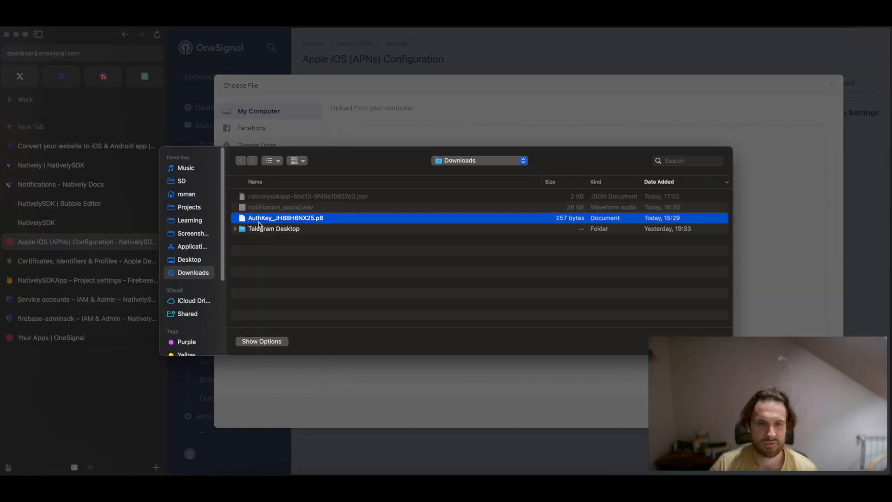
right_click(282, 221)
left_click(315, 226)
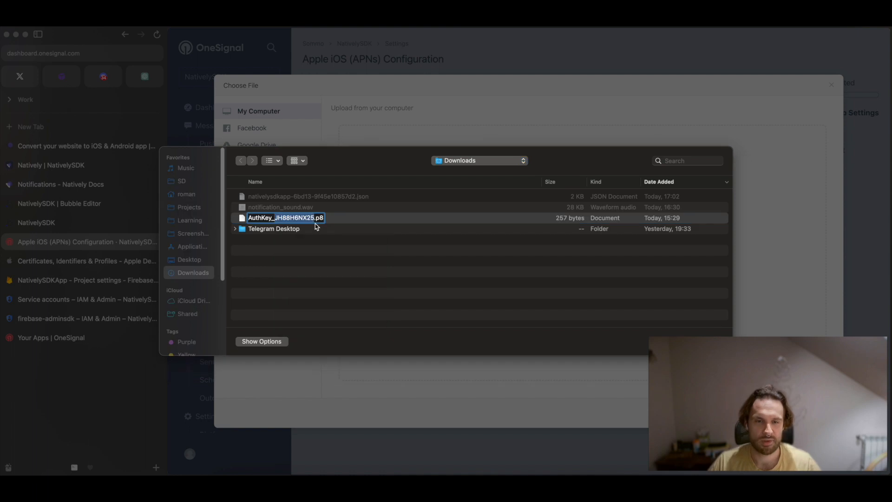
key("Return")
key("Return")
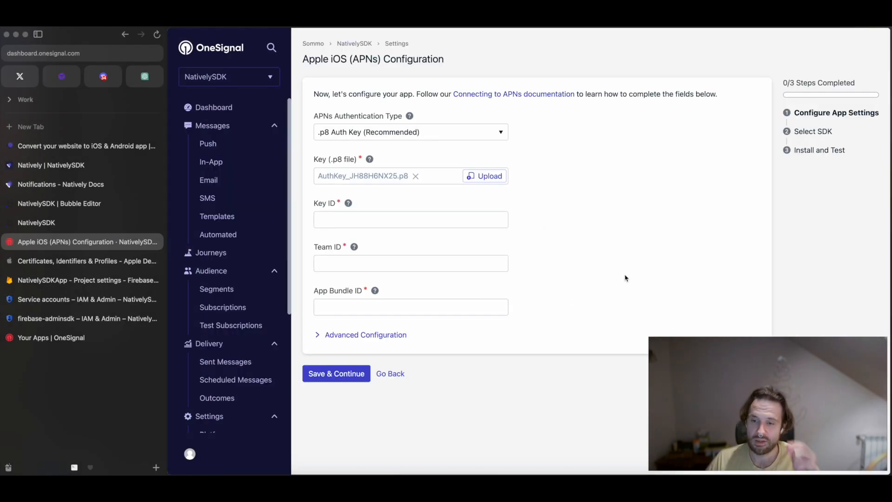
Copy the Key ID from the key's details in Apple Developer into the Key ID field of OneSignal's APNs configuration.
left_click_drag(312, 205, 336, 203)
left_click_drag(315, 247, 343, 247)
left_click_drag(315, 204, 335, 204)
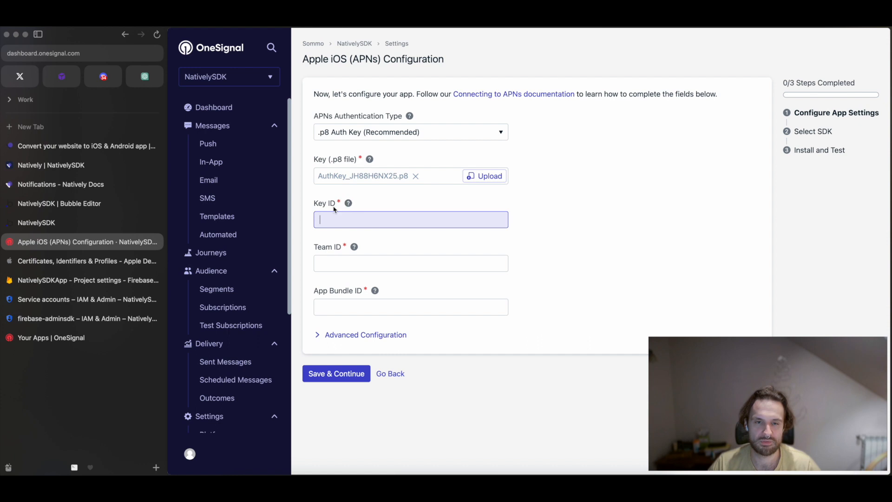
left_click(98, 257)
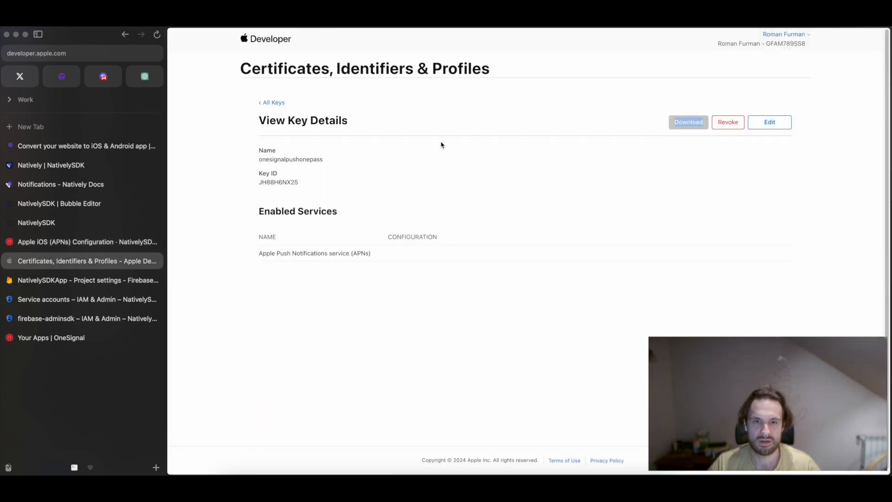
double_click(287, 183)
key("super+c")
left_click(87, 242)
key("super+v")
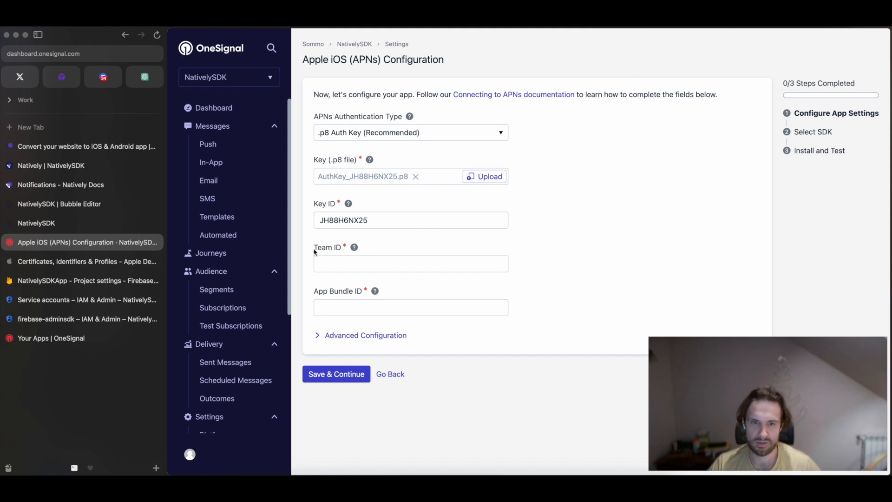
Copy the team ID shown with the Apple Developer account name into the Team ID field in OneSignal.
left_click(77, 264)
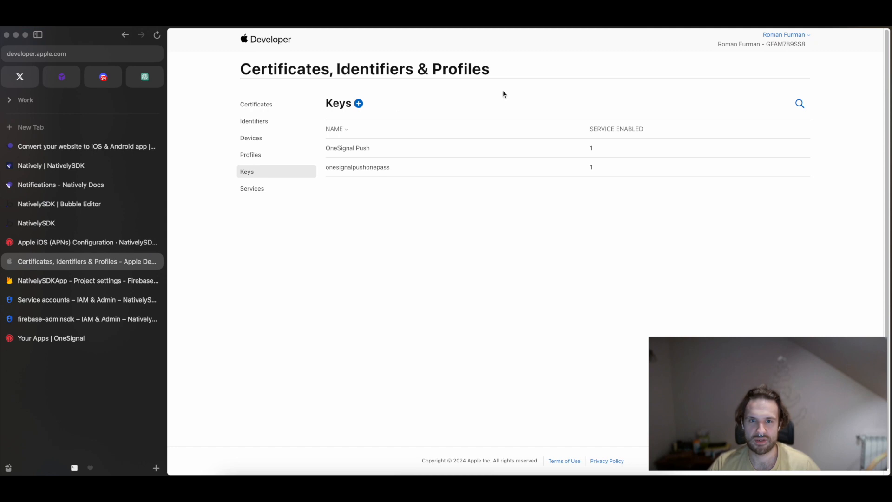
left_click_drag(808, 47, 769, 48)
right_click(778, 46)
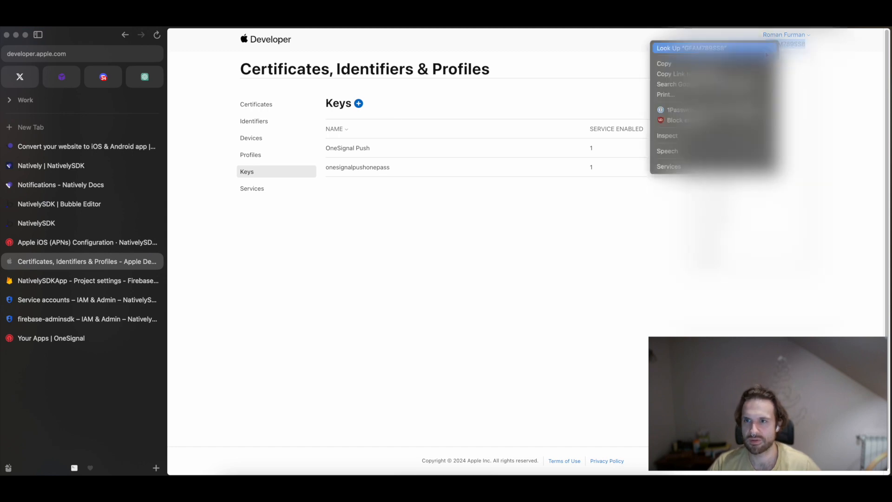
left_click(766, 63)
left_click(77, 244)
left_click(411, 264)
key("super+v")
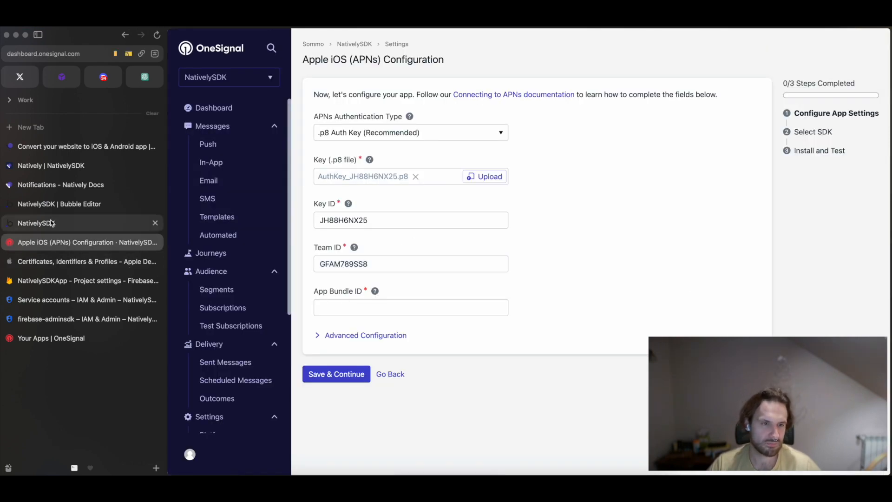
Copy the bundle identifier from Natively's iOS Build Configuration into the App Bundle ID field in OneSignal.
left_click(54, 168)
left_click(216, 423)
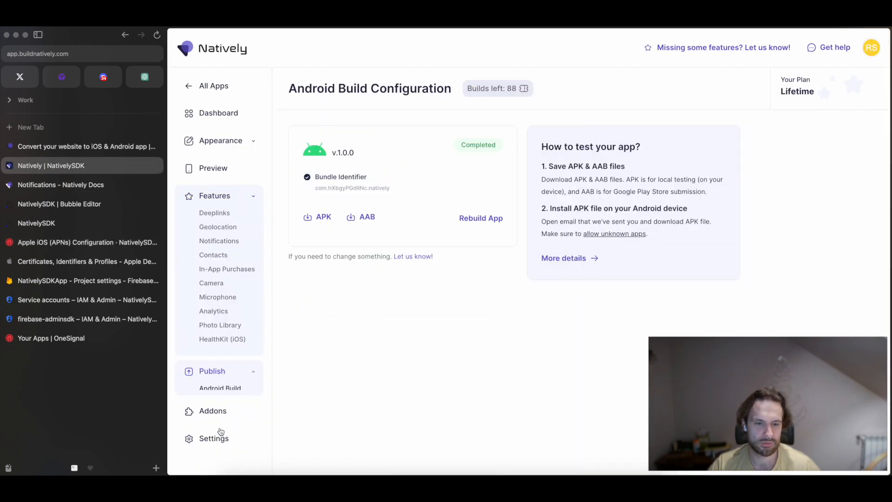
left_click(219, 257)
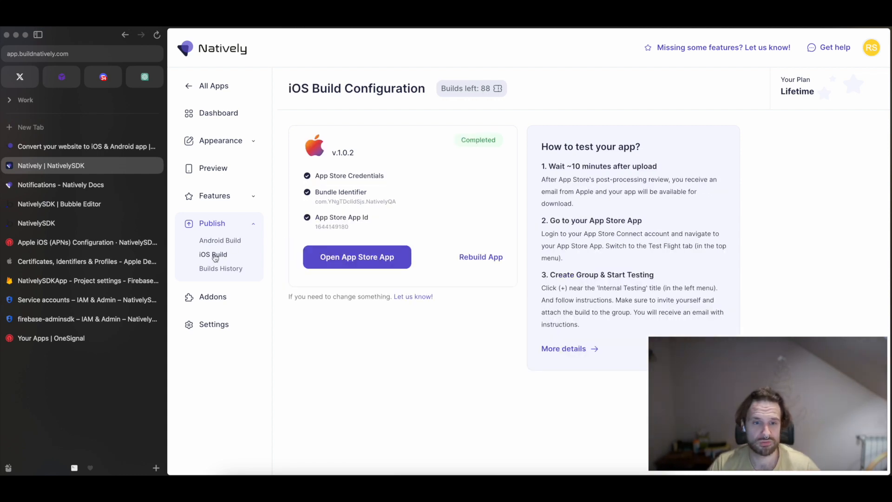
left_click_drag(315, 202, 400, 204)
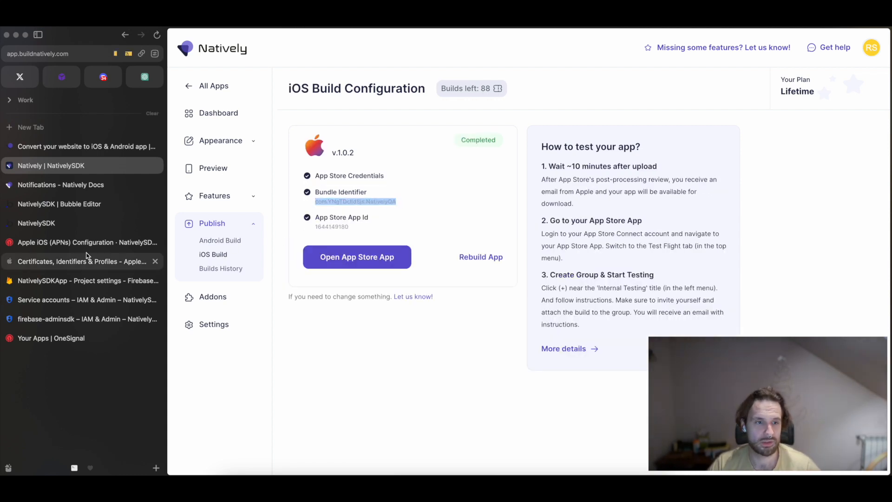
left_click(73, 243)
left_click(386, 305)
key("super+v")
left_click(570, 296)
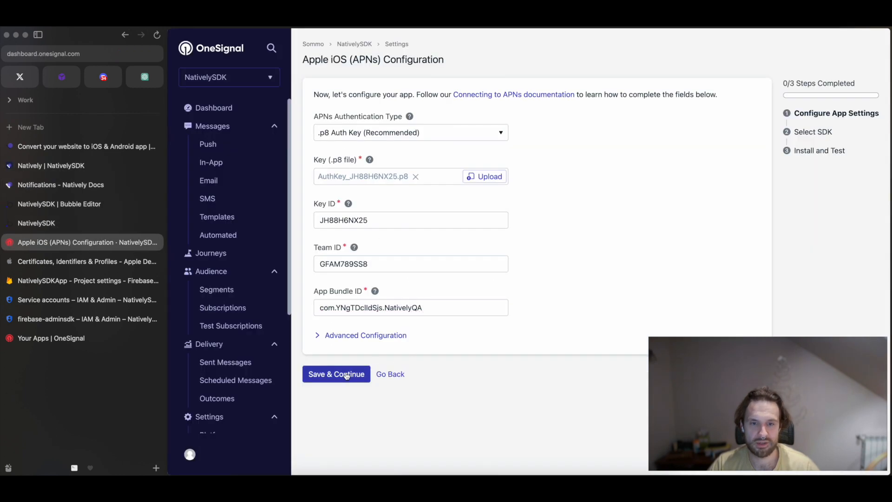
Save the Apple iOS (APNs) app settings and continue with Native iOS as the target SDK.
left_click(347, 339)
left_click(348, 341)
left_click(338, 375)
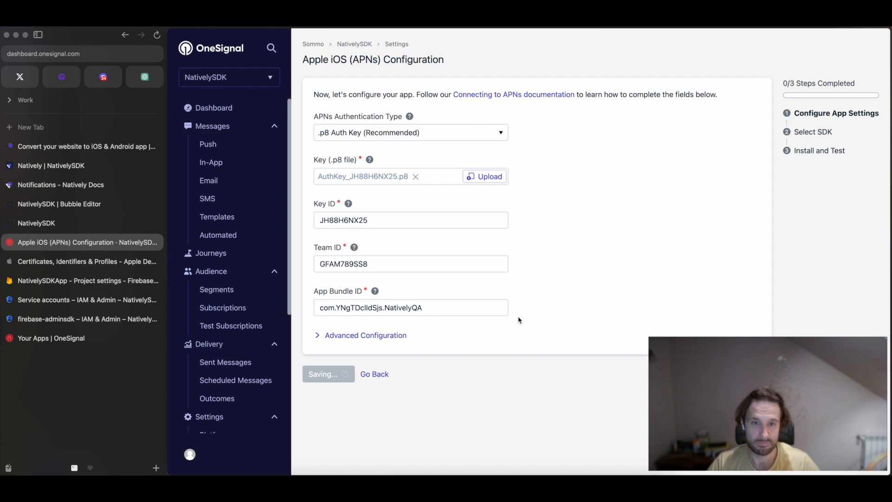
left_click(367, 166)
left_click(356, 422)
Check the app ID on the Install and Test page, finish the APNs configuration, and review the active platforms.
left_click_drag(360, 146, 506, 147)
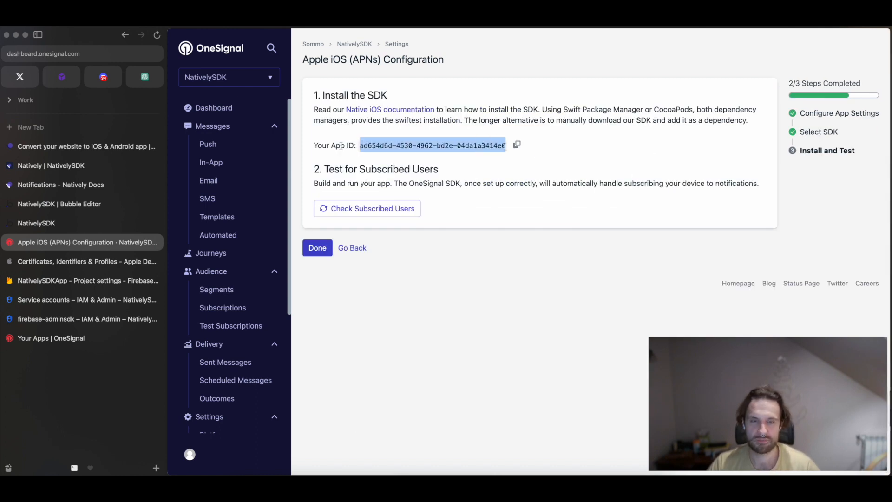
left_click_drag(331, 146, 504, 148)
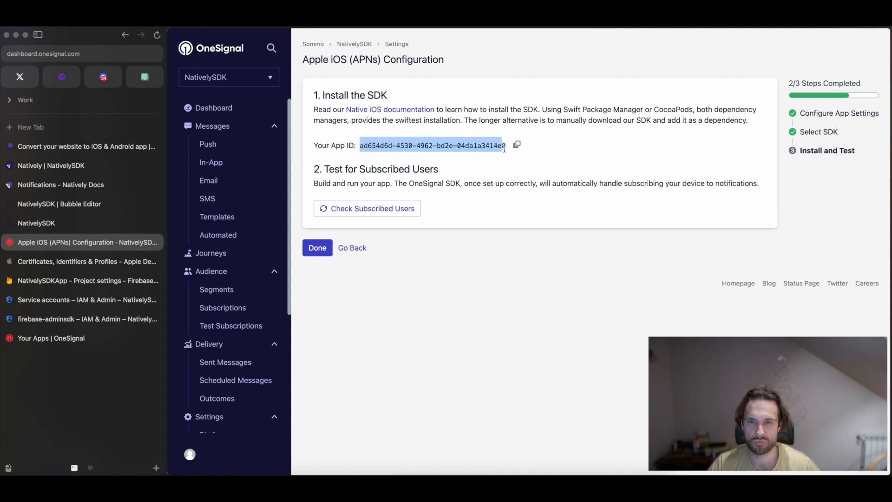
left_click(457, 142)
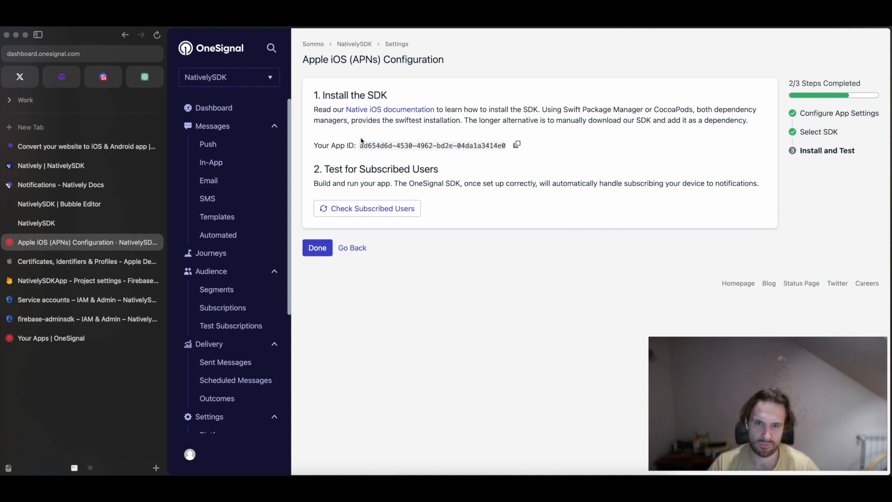
left_click(318, 248)
left_click_drag(318, 128, 391, 131)
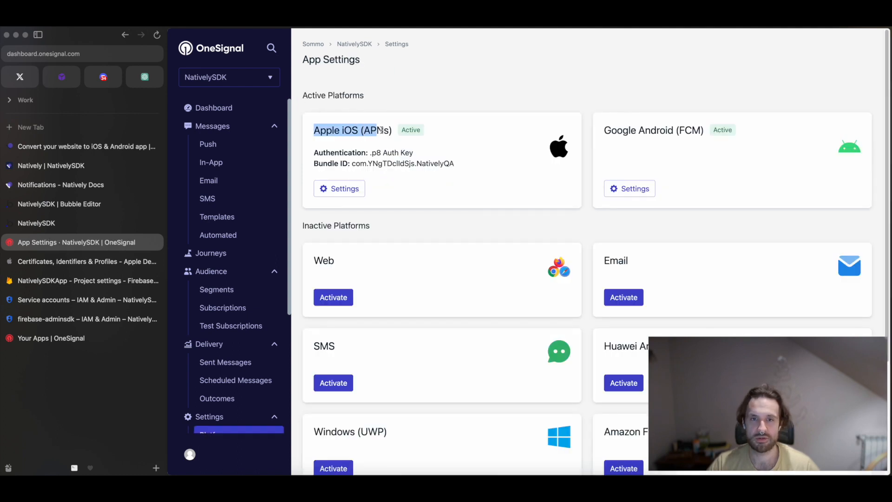
left_click(606, 131)
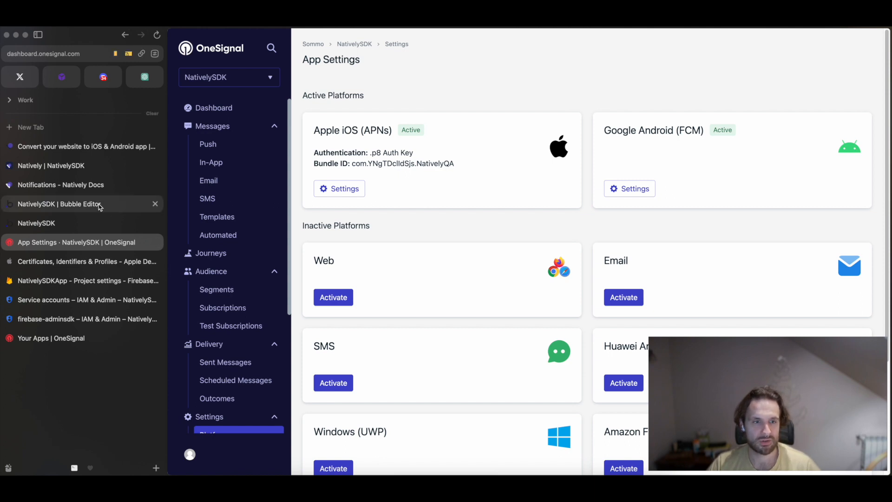
Switch to the NativelySDK Bubble editor and examine the Natively plugin's OneSignal app ID and API key settings.
left_click(83, 206)
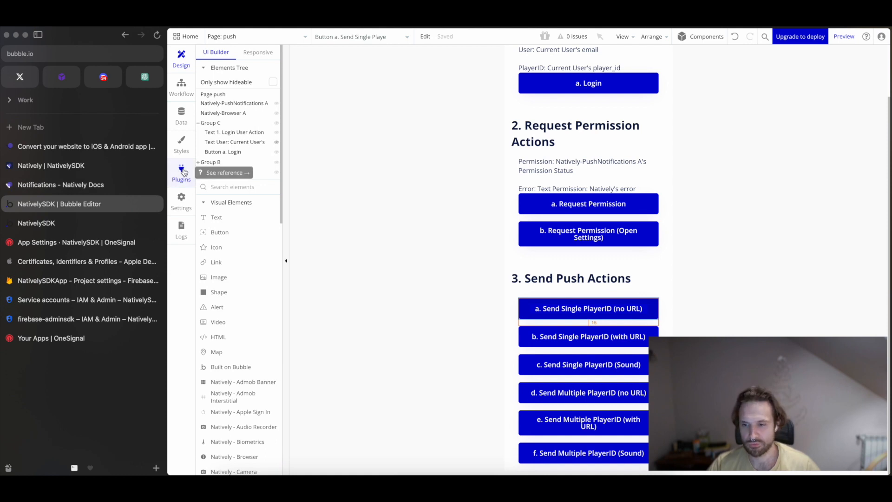
left_click(181, 171)
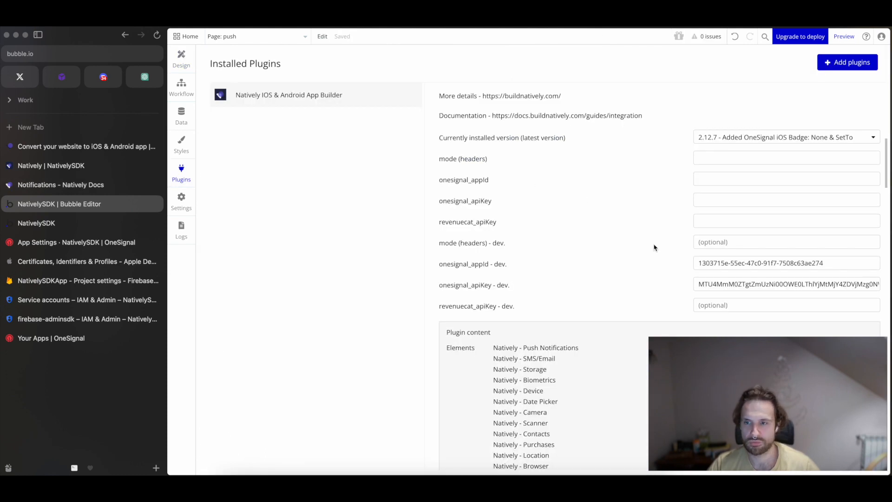
double_click(707, 263)
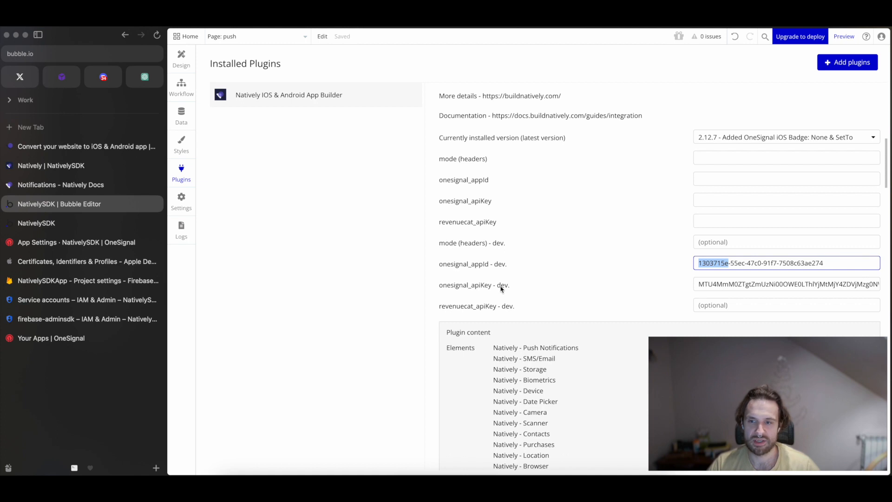
scroll(660, 260, "up", 4)
scroll(585, 235, "down", 5)
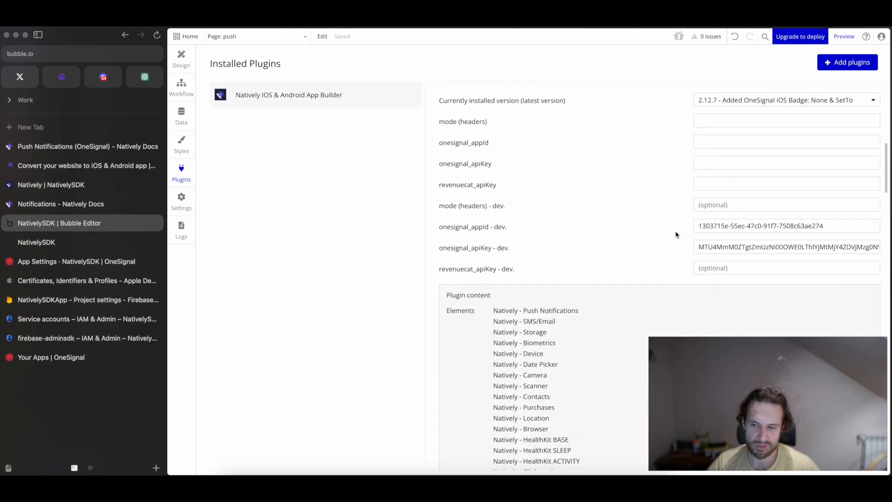
Switch to Natively Docs, open the Integration (Native Features) guide, and browse its list of feature pages.
left_click(93, 206)
scroll(223, 260, "down", 10)
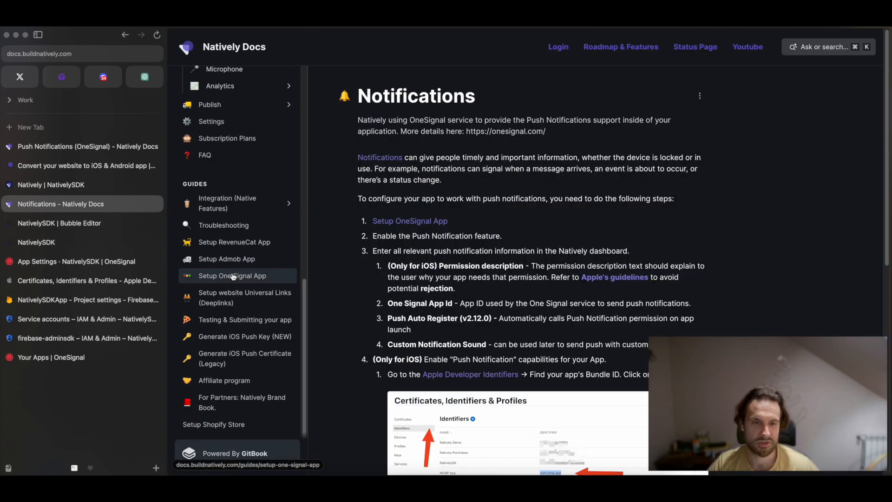
left_click(200, 199)
scroll(219, 223, "down", 2)
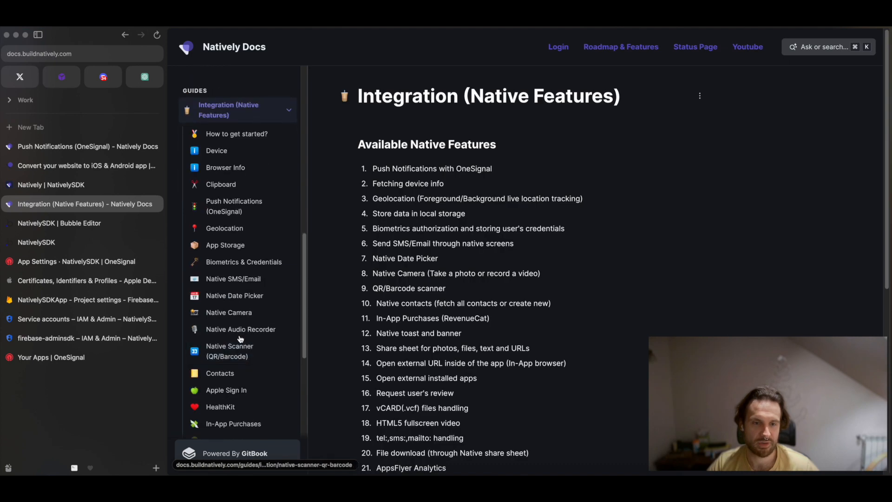
Open the Push Notifications (OneSignal) guide and examine the JavaScript SDK setup steps and the sendPushNotification code example.
left_click(237, 206)
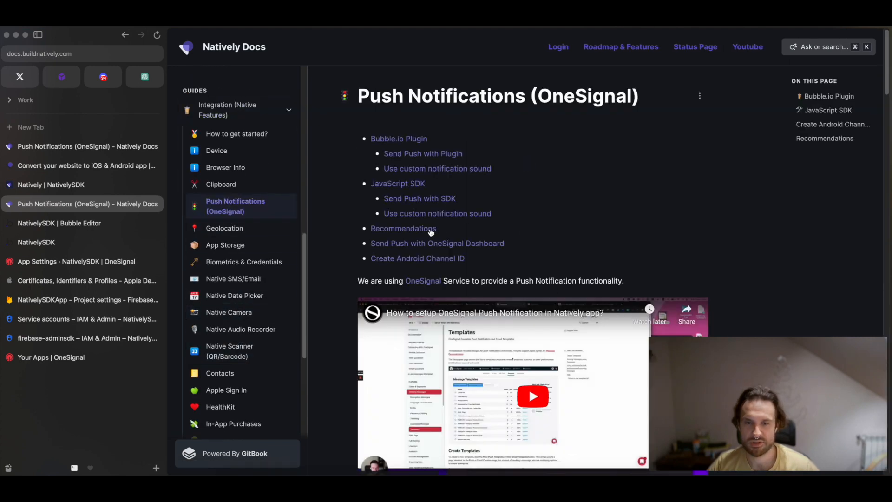
left_click(398, 184)
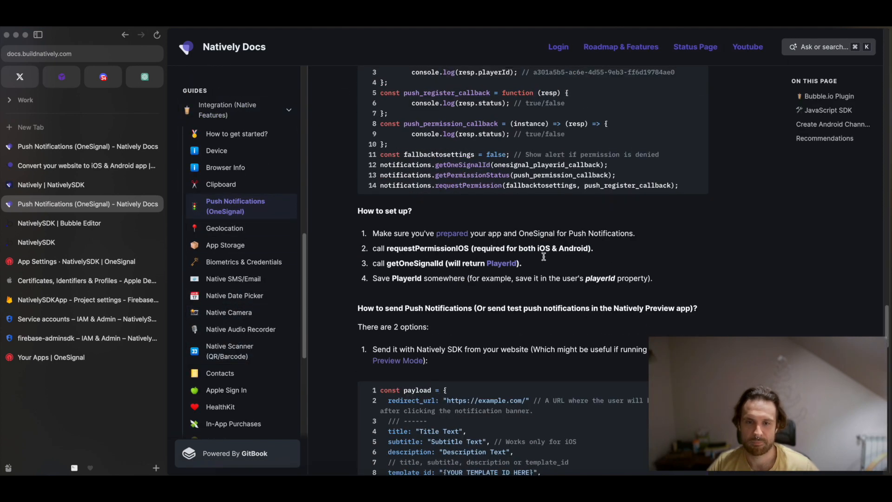
scroll(450, 214, "down", 5)
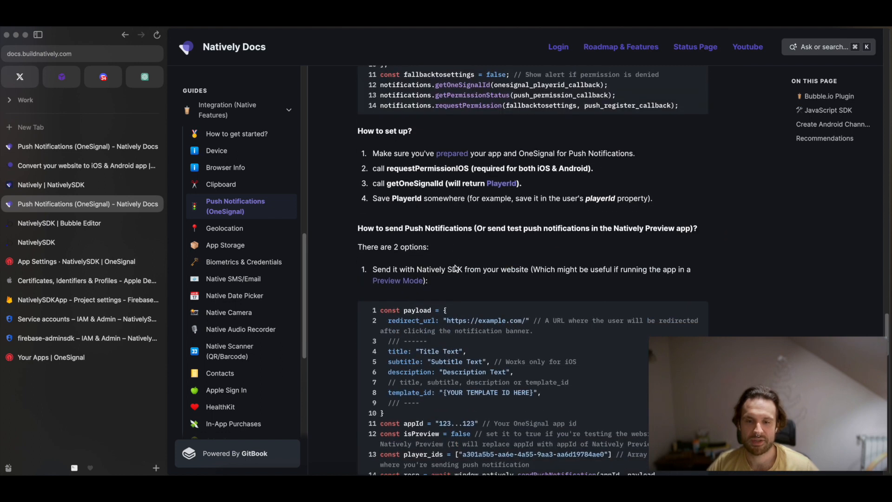
scroll(469, 421, "down", 2)
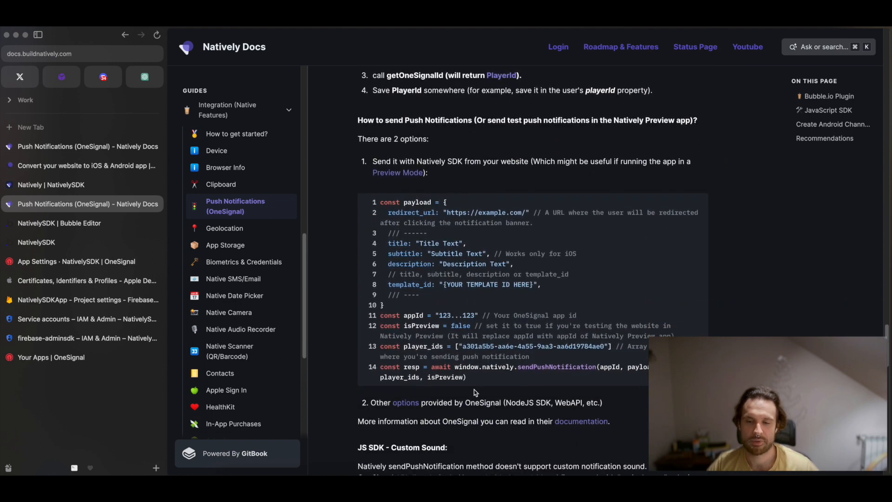
scroll(469, 382, "down", 1)
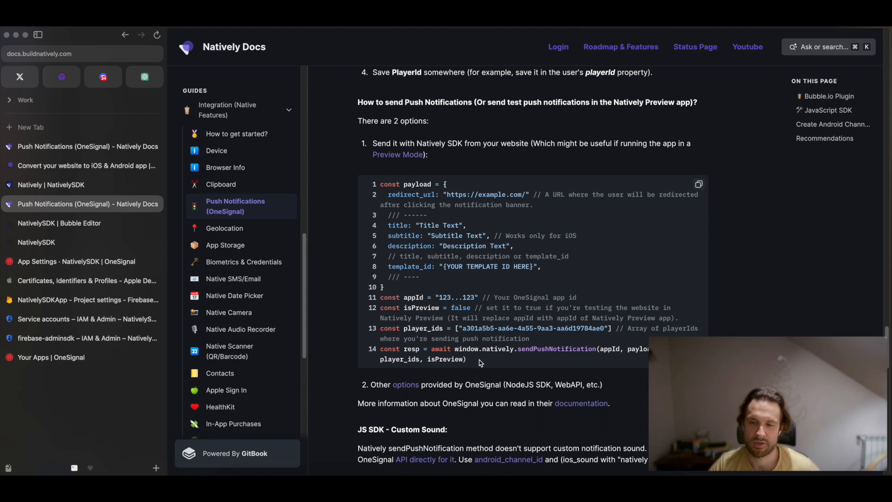
scroll(478, 342, "down", 2)
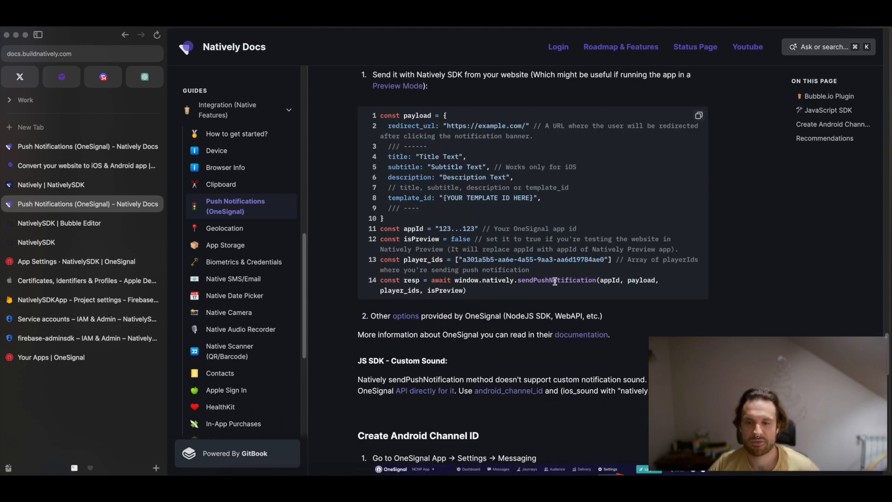
triple_click(518, 281)
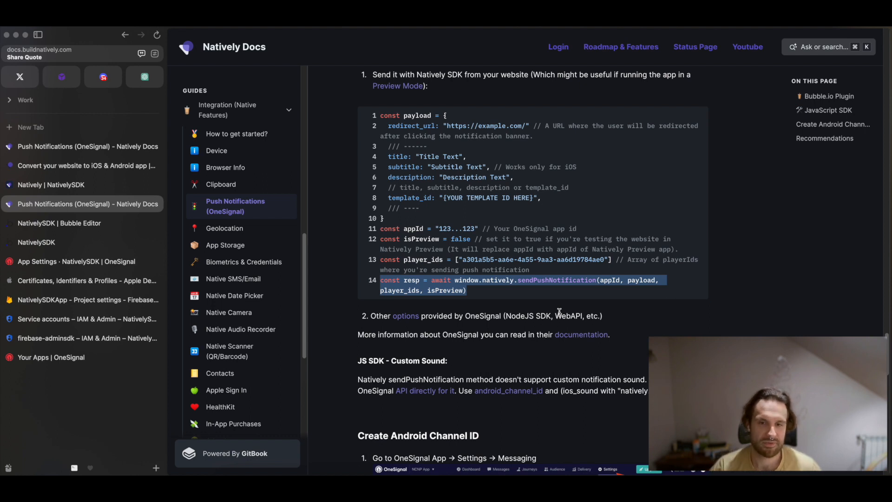
scroll(559, 312, "up", 3)
left_click(495, 311)
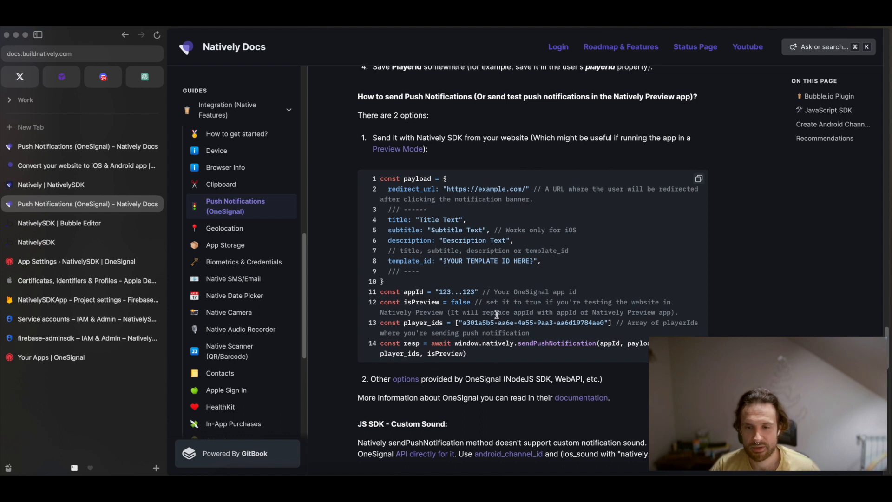
scroll(496, 315, "down", 2)
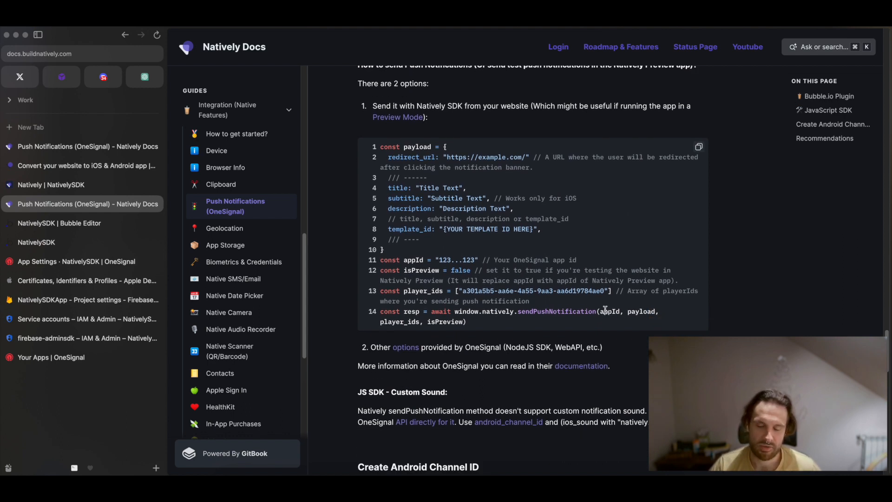
scroll(557, 297, "up", 1)
Check the plugin's OneSignal fields in the Bubble Editor and copy the One Signal App Id from Natively's Notifications feature settings.
left_click(79, 222)
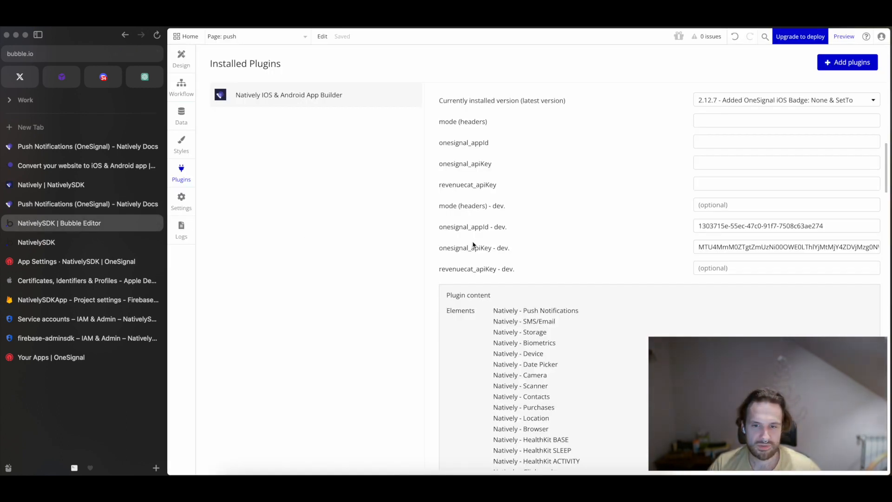
scroll(548, 235, "up", 1)
triple_click(768, 245)
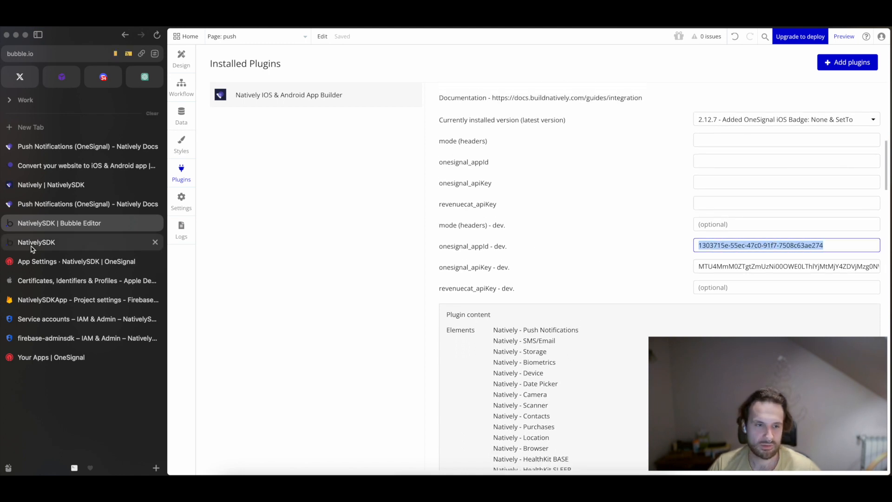
left_click(54, 184)
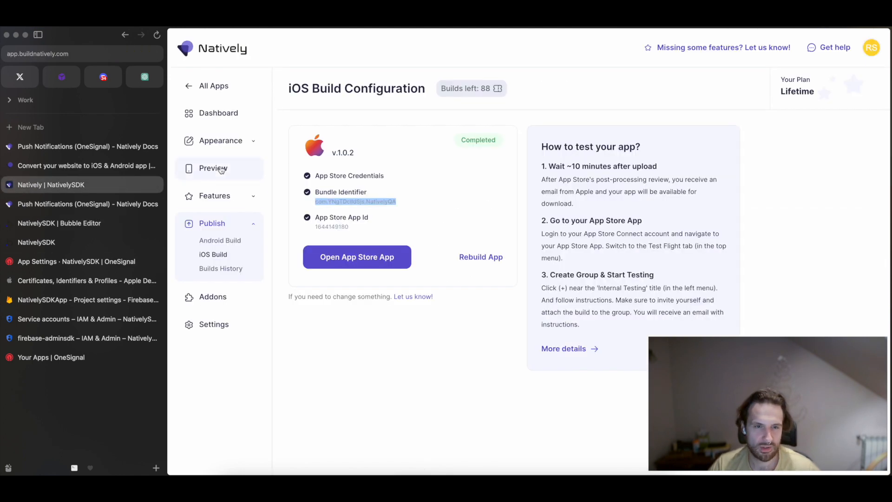
left_click(223, 195)
left_click(219, 241)
triple_click(404, 226)
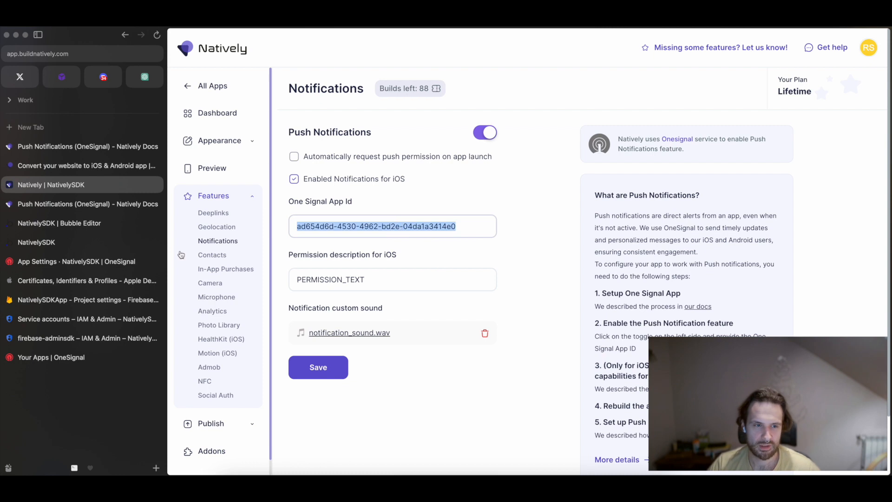
Switch to the Bubble Editor and replace the Natively plugin's onesignal_appId - dev. value with the copied OneSignal app ID.
left_click(54, 223)
left_click(722, 245)
triple_click(722, 245)
key("super+v")
left_click(644, 235)
triple_click(724, 243)
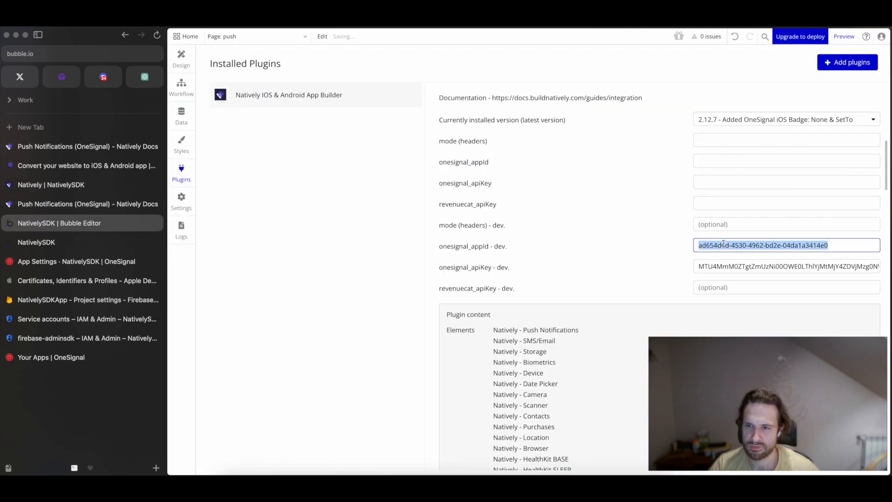
Move the OneSignal app ID from the dev. field to the plugin's onesignal_appId field and clear onesignal_apiKey - dev.
triple_click(712, 265)
double_click(725, 247)
triple_click(725, 246)
key("super+x")
left_click(705, 162)
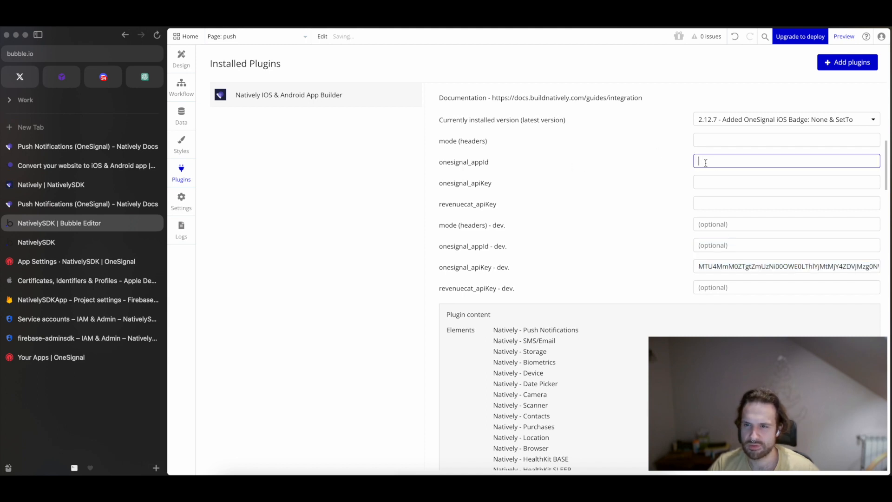
key("super+v")
left_click(711, 308)
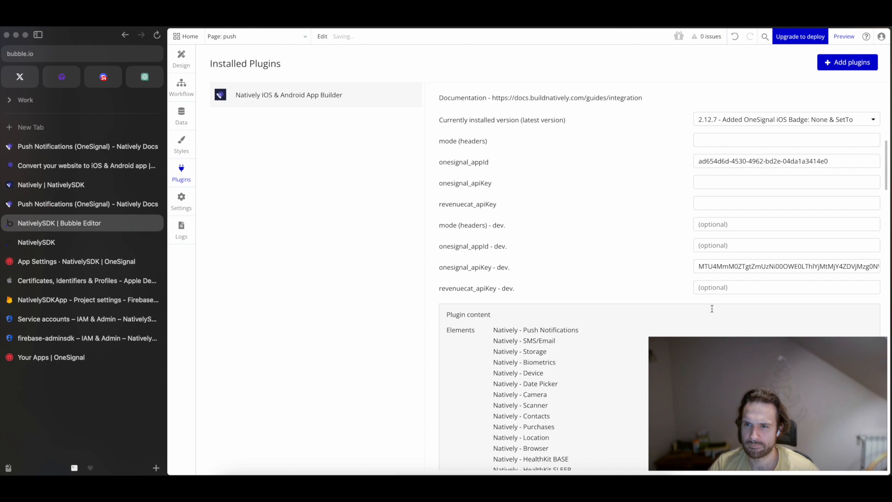
triple_click(719, 266)
key("super+x")
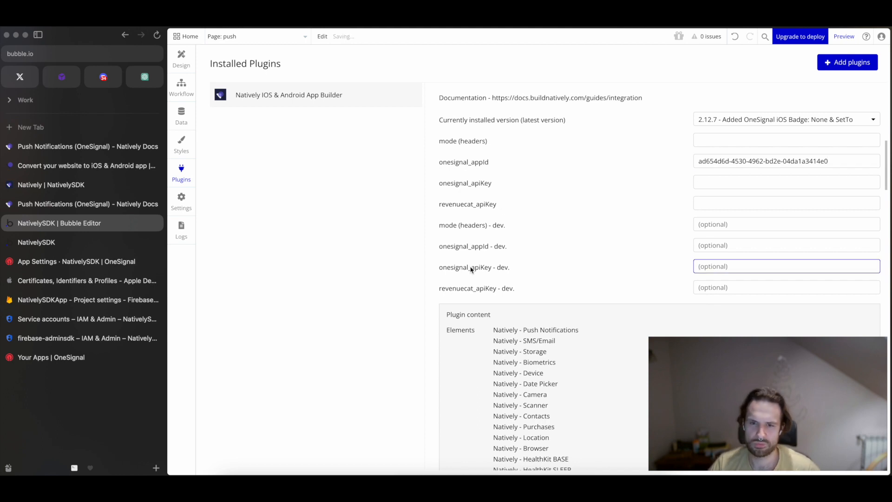
Copy the Rest API Key from OneSignal's Keys & IDs settings and paste it into the Bubble plugin's onesignal_apiKey field.
left_click(76, 262)
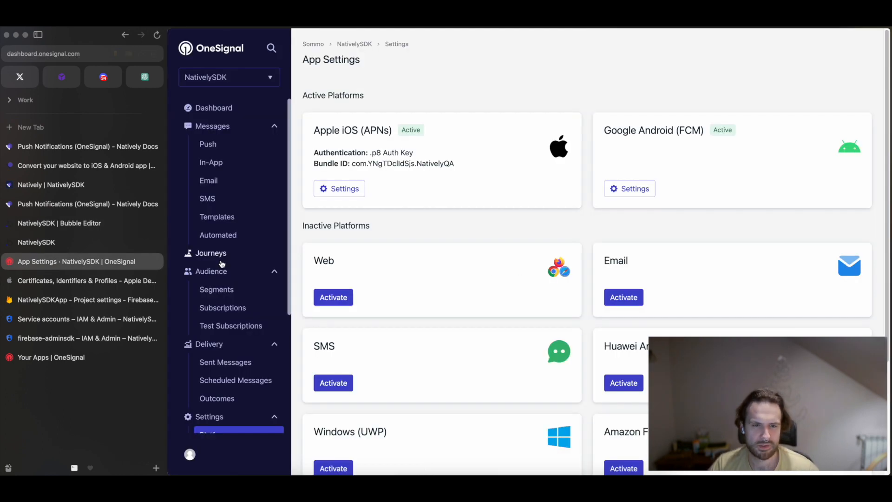
scroll(221, 263, "down", 4)
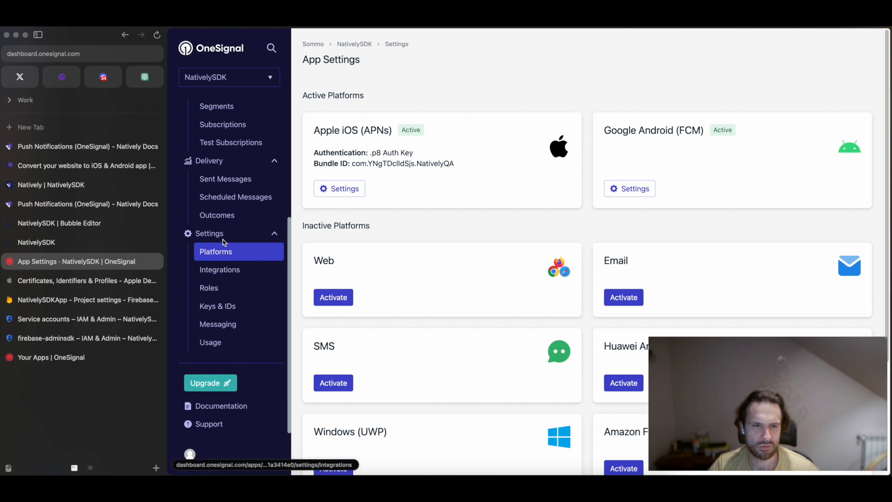
left_click(216, 305)
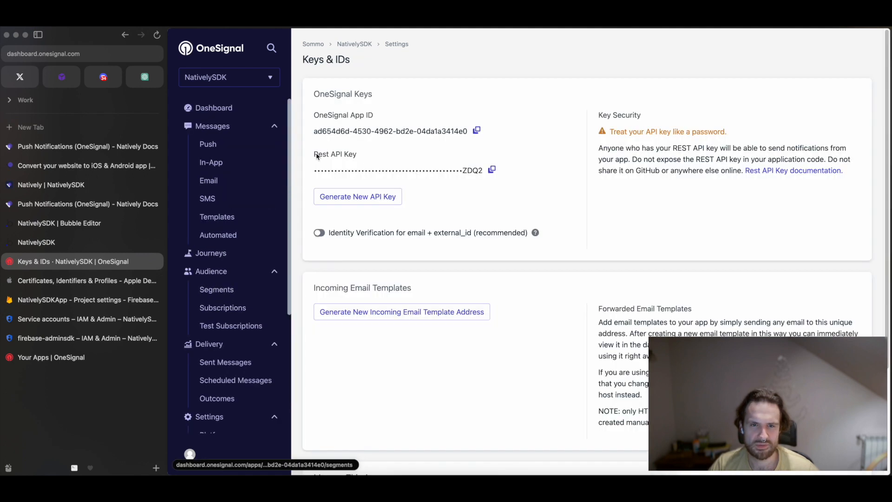
left_click_drag(316, 156, 367, 155)
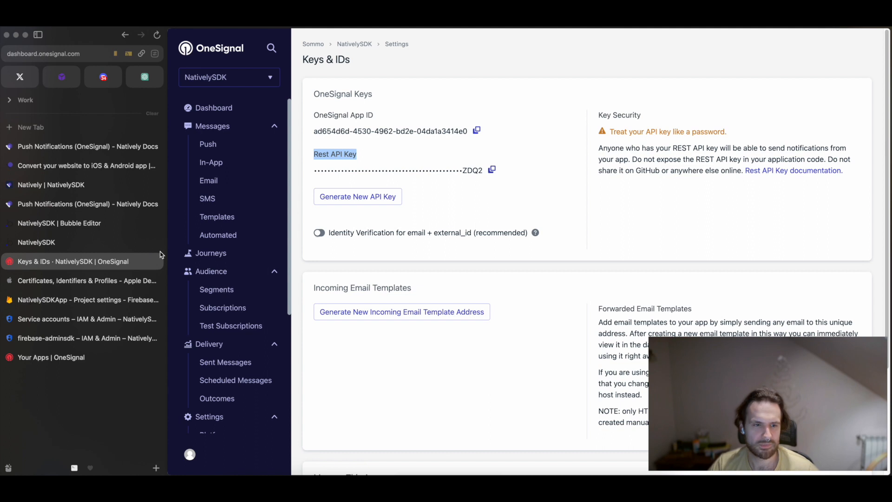
left_click(153, 223)
left_click(708, 185)
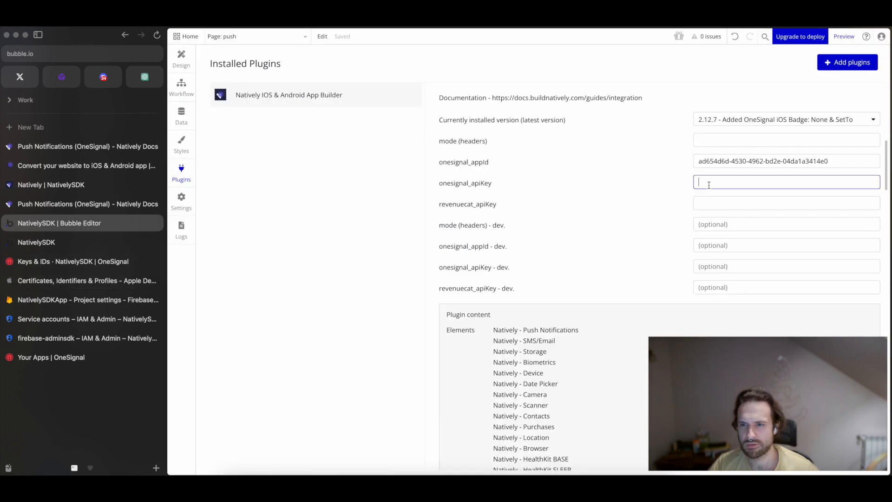
key("super+v")
left_click(637, 185)
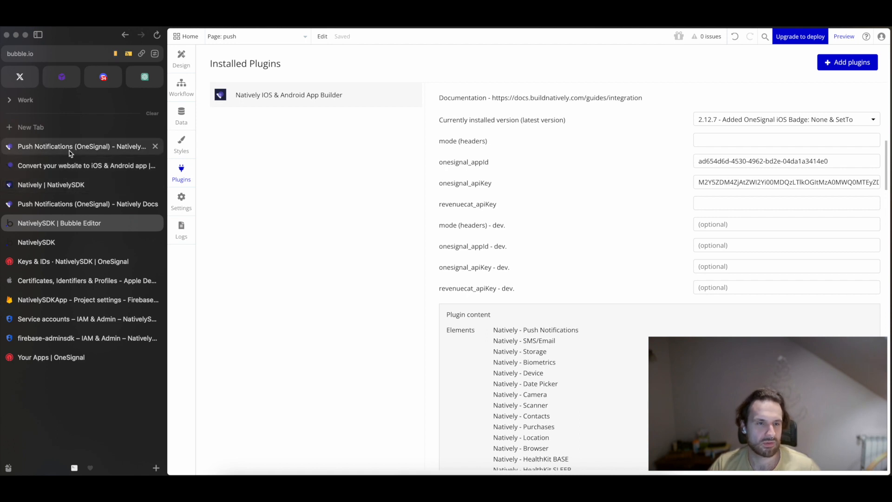
Switch to Natively, save the Push Notifications settings, and start a rebuild of the Android app.
left_click(69, 184)
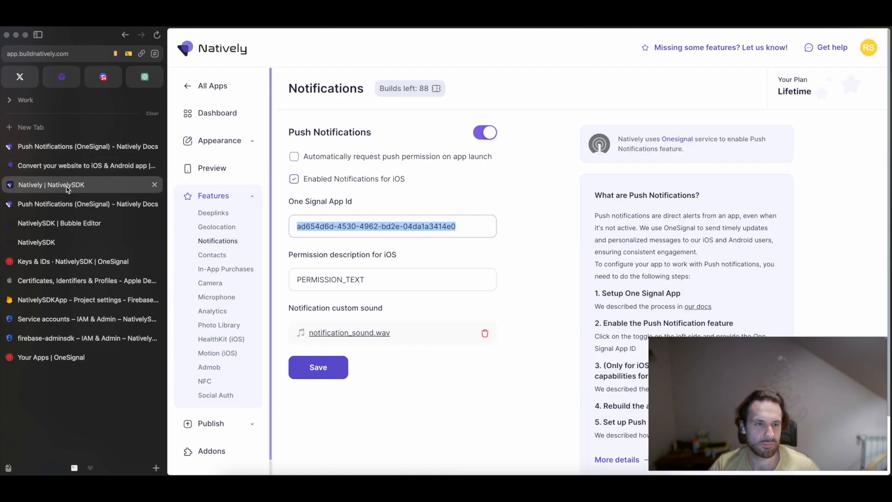
left_click(325, 366)
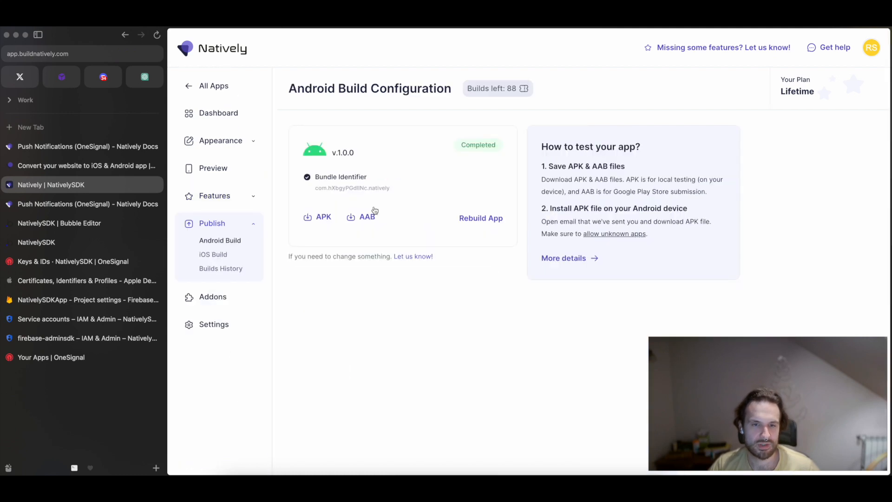
left_click(478, 219)
left_click(450, 239)
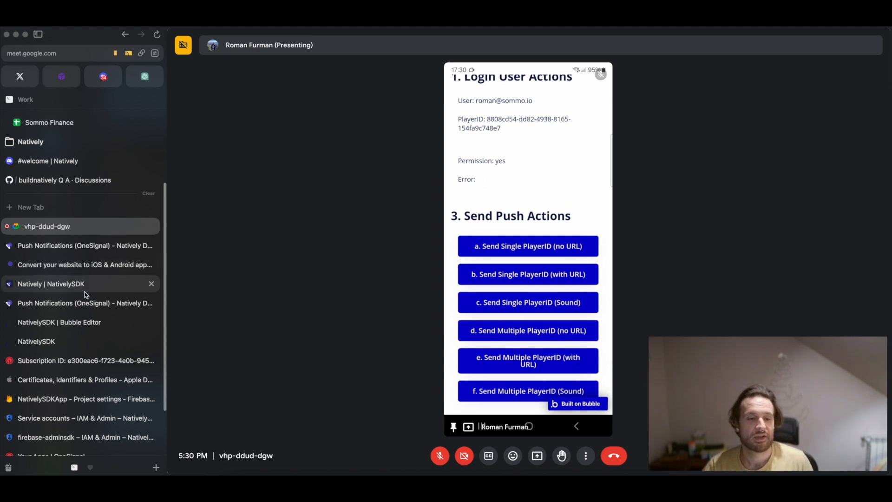
Switch to the Bubble Editor and open the workflow of the "a. Login" button on the push page.
left_click(84, 322)
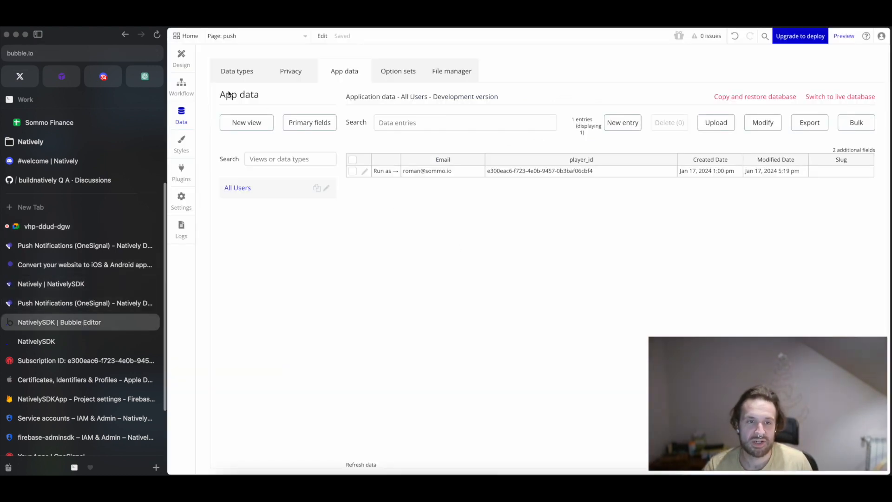
left_click(181, 86)
left_click(181, 58)
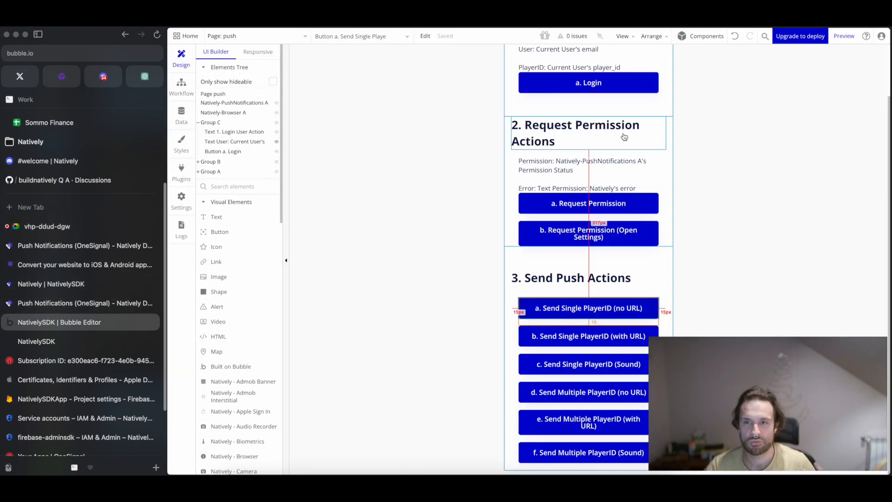
scroll(622, 139, "up", 2)
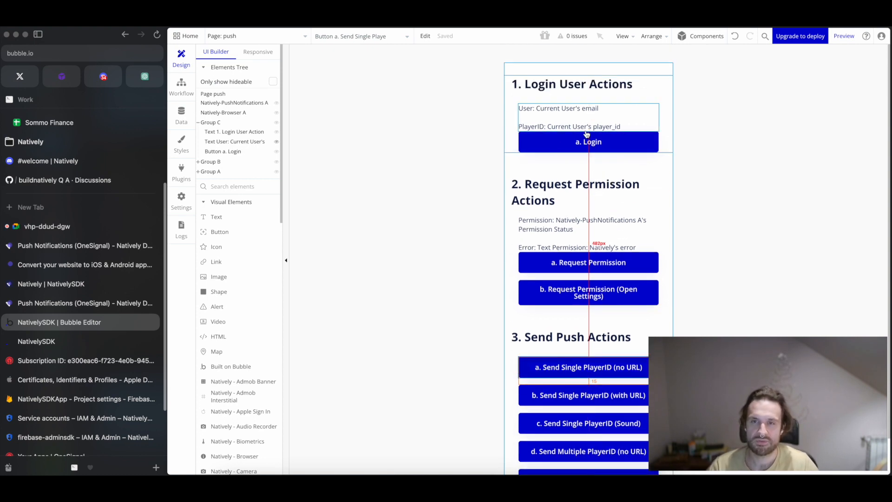
left_click(587, 143)
double_click(599, 144)
left_click(392, 196)
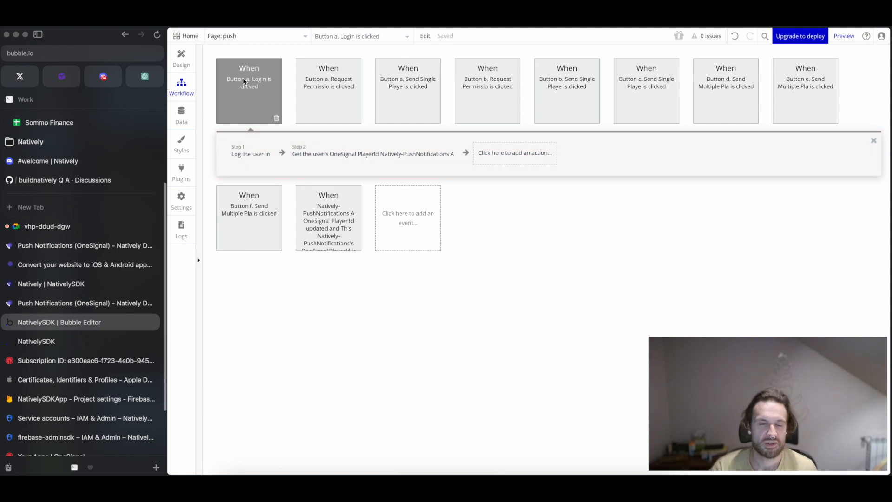
Examine the login workflow's Log the user in and Get the user's OneSignal PlayerId actions and return to the page design.
left_click(249, 157)
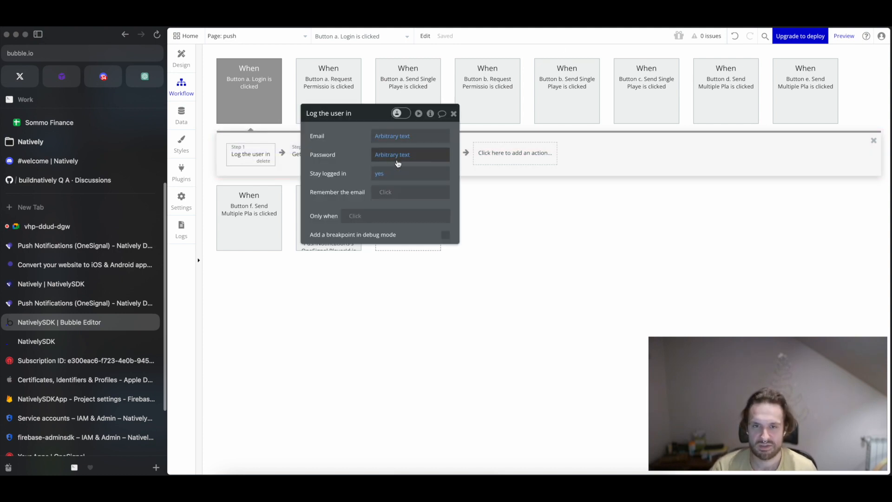
left_click(454, 113)
left_click(317, 158)
left_click_drag(372, 116, 372, 209)
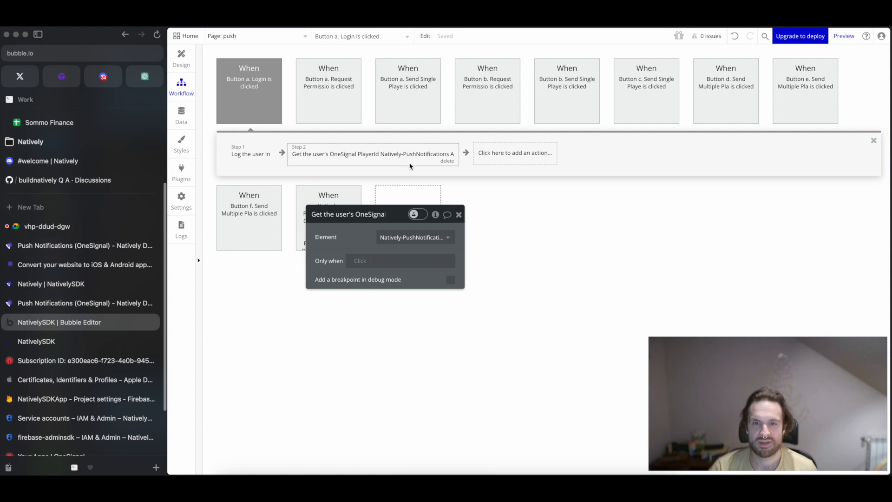
left_click(458, 214)
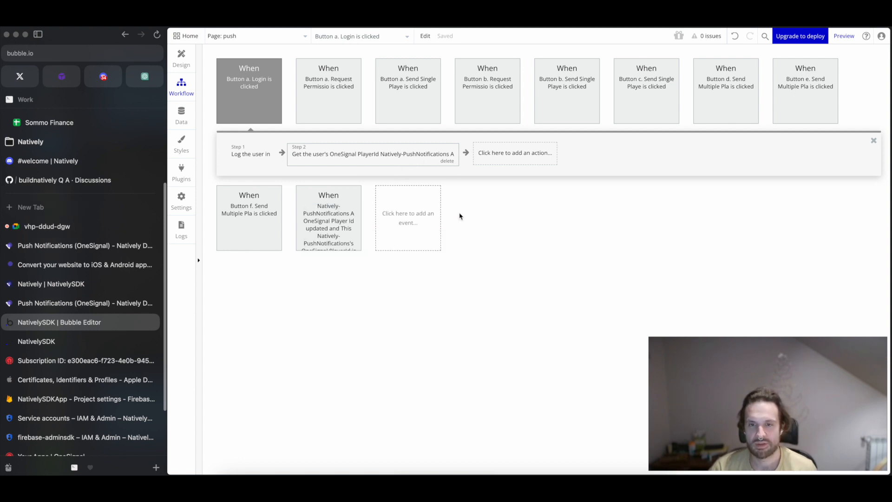
left_click(181, 58)
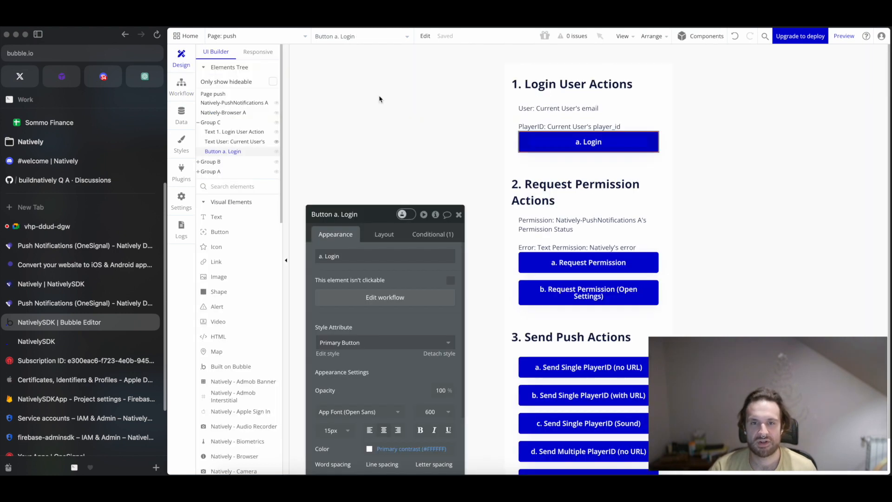
left_click(458, 214)
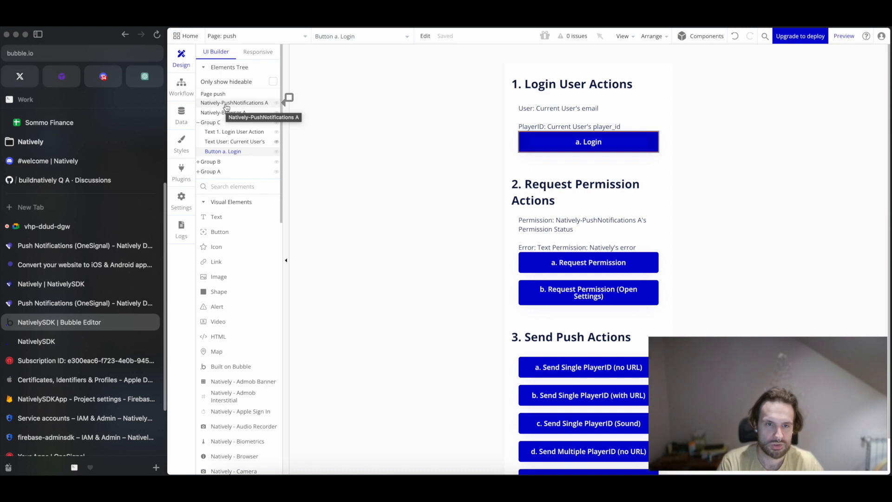
Search the page elements for "Push" and pick the Natively - Push Notifications visual element without placing it.
left_click(244, 188)
type("Push")
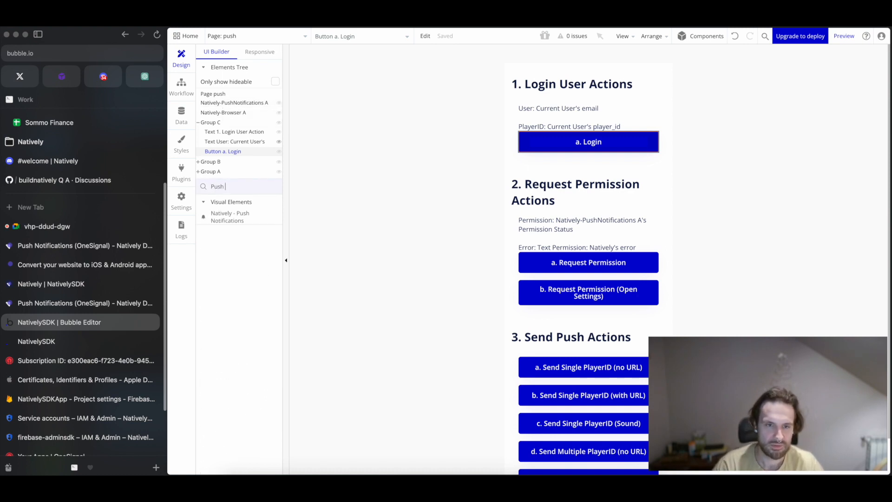
left_click(230, 216)
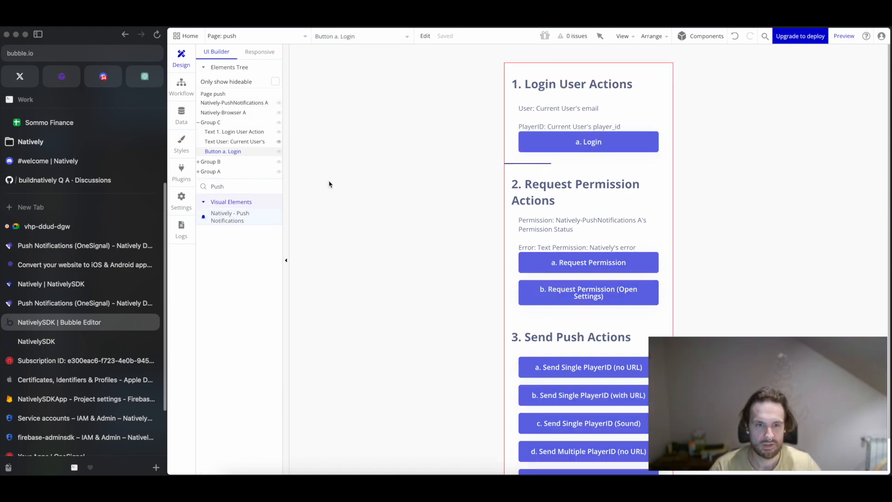
key("Escape")
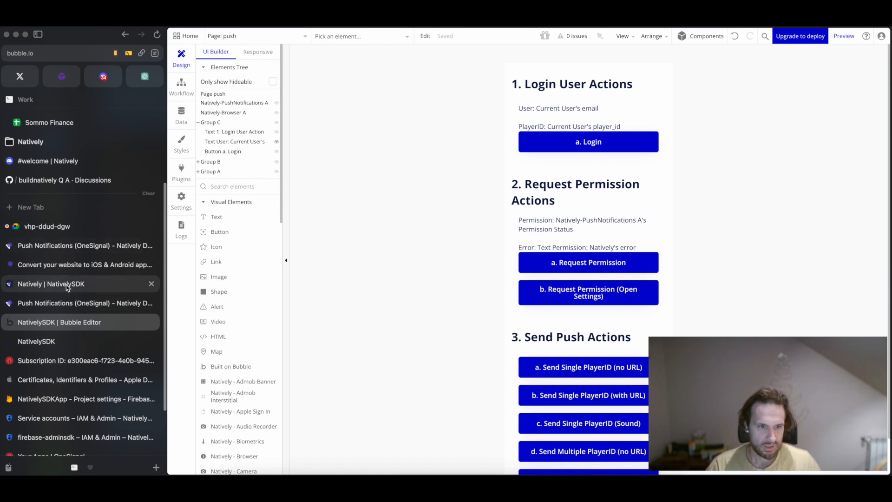
Switch to the Natively Docs push notifications page and examine the JavaScript SDK's getOneSignalId call, its callback and the returned playerId.
left_click(65, 302)
scroll(506, 242, "down", 3)
scroll(487, 214, "up", 15)
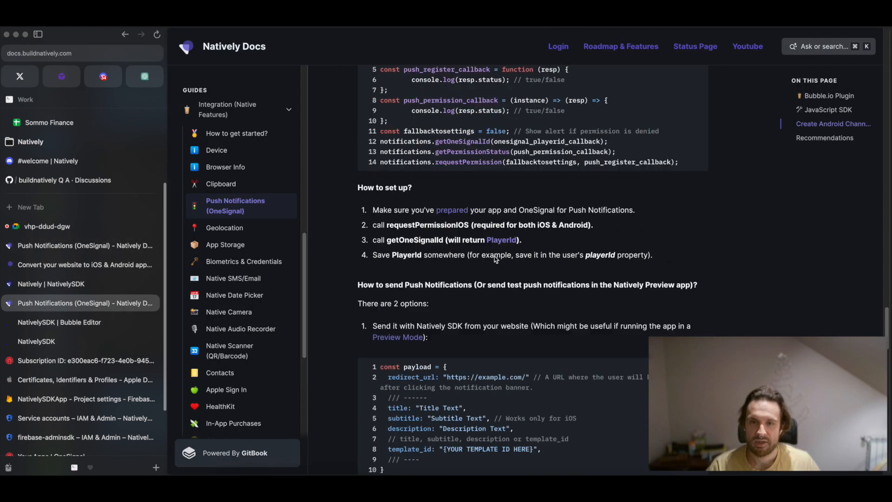
left_click_drag(380, 315, 572, 315)
left_click(532, 317)
scroll(511, 321, "down", 2)
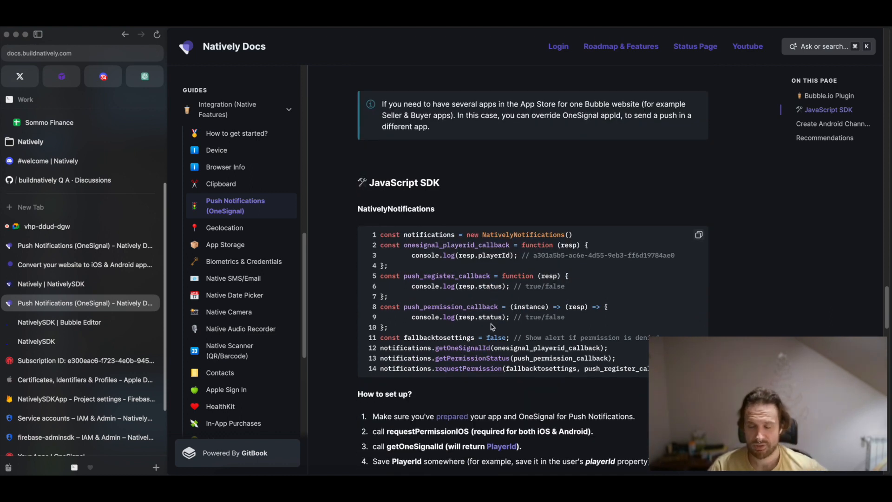
left_click_drag(435, 349, 485, 347)
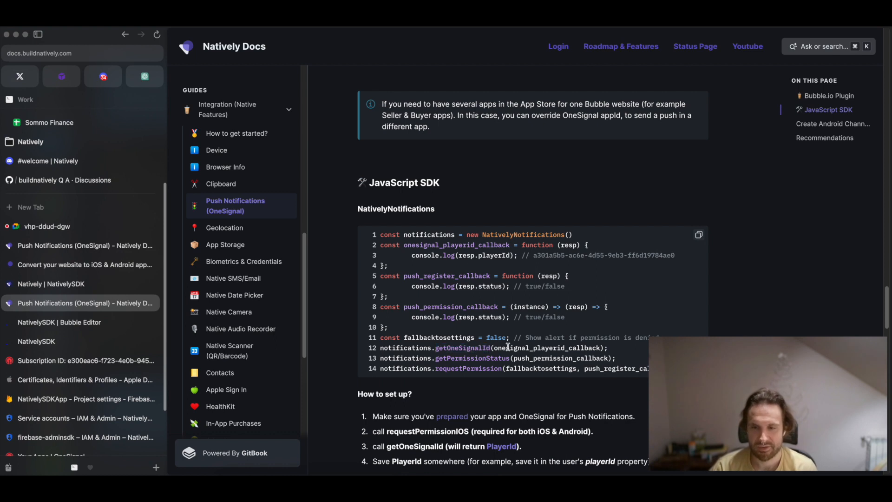
double_click(507, 347)
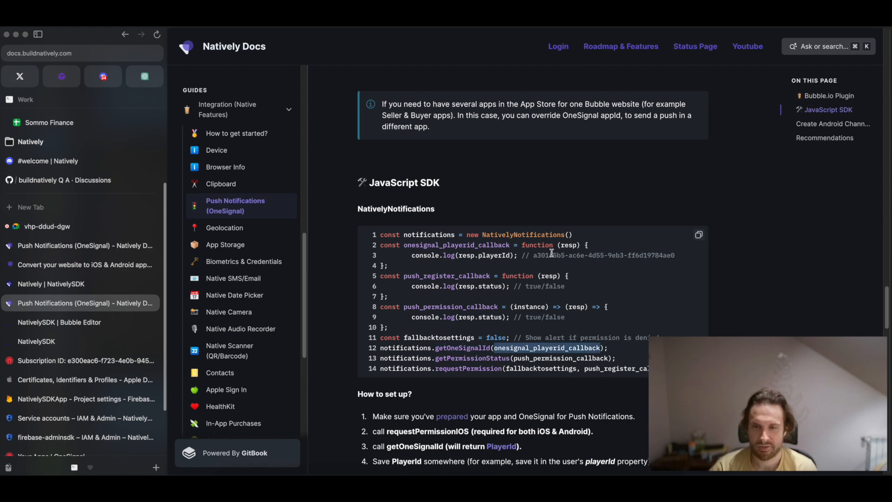
double_click(566, 244)
double_click(487, 255)
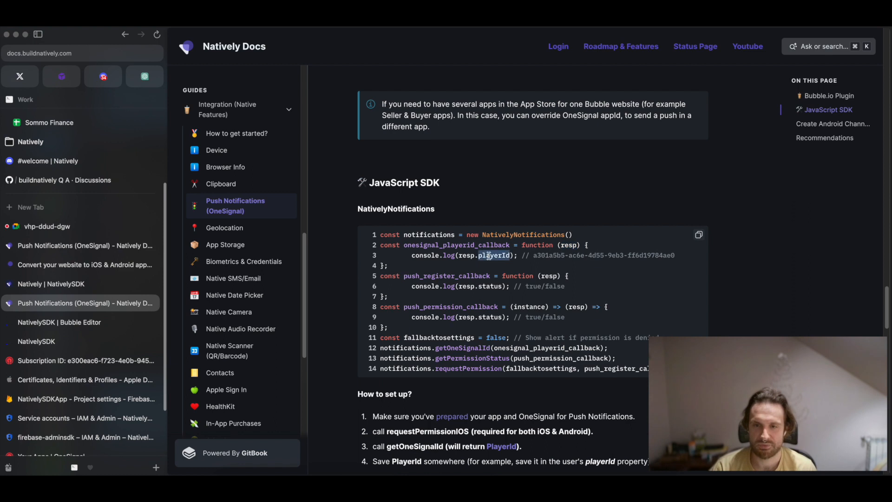
left_click_drag(533, 255, 676, 257)
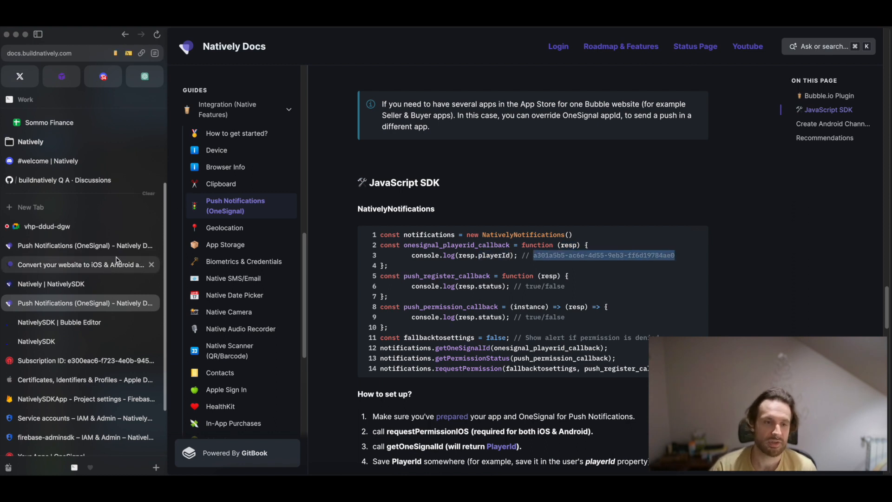
Switch to the Bubble Editor and inspect the "a. Login" workflow's Log the user in and Get the user's OneSignal PlayerId actions.
left_click(78, 330)
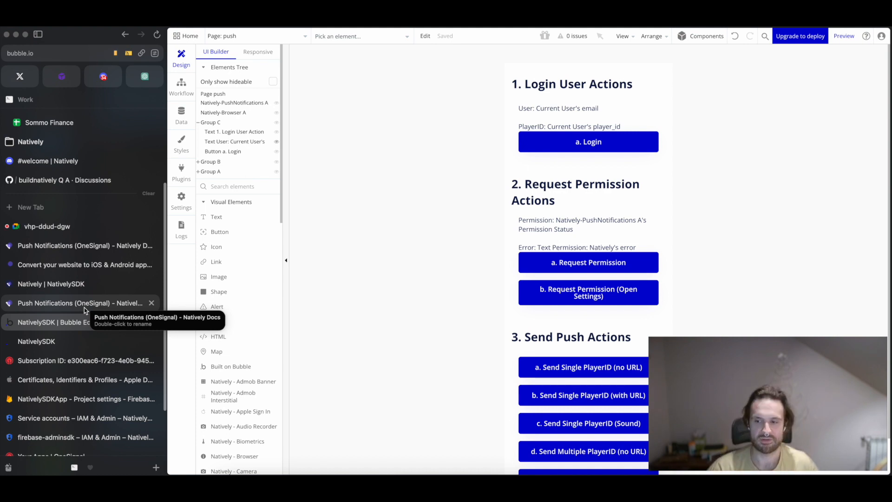
left_click(181, 87)
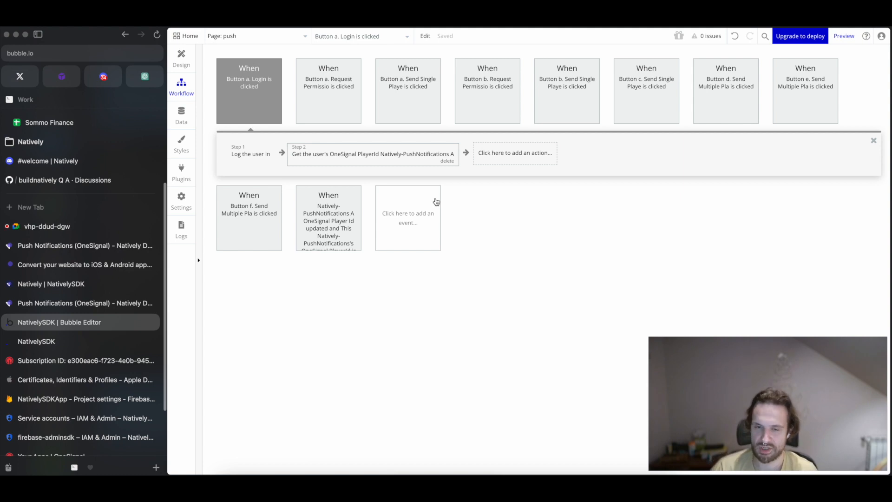
left_click(375, 163)
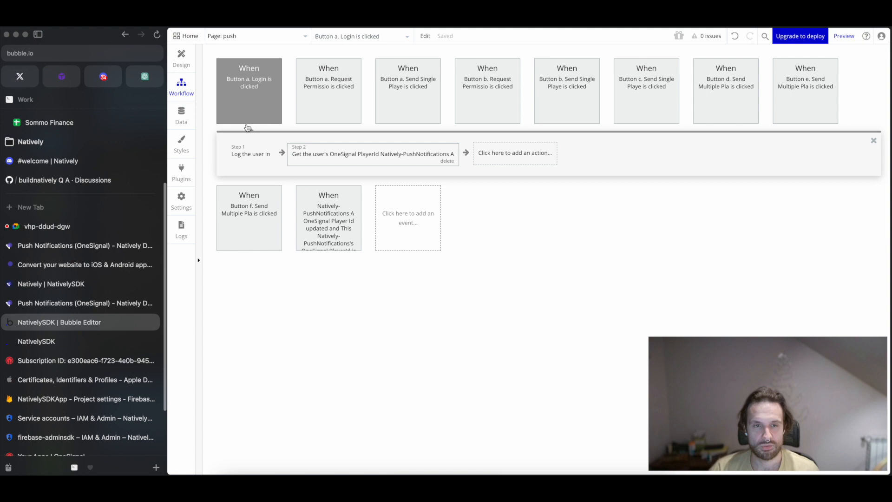
left_click(251, 154)
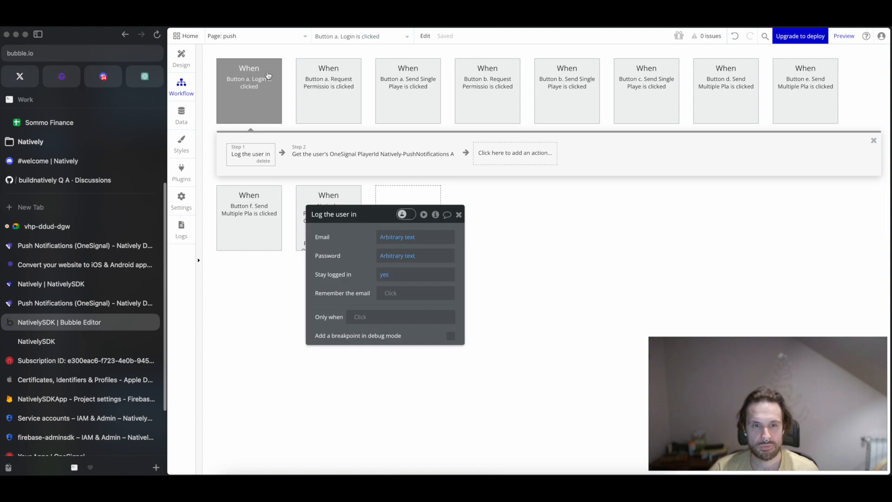
left_click(458, 215)
left_click(365, 161)
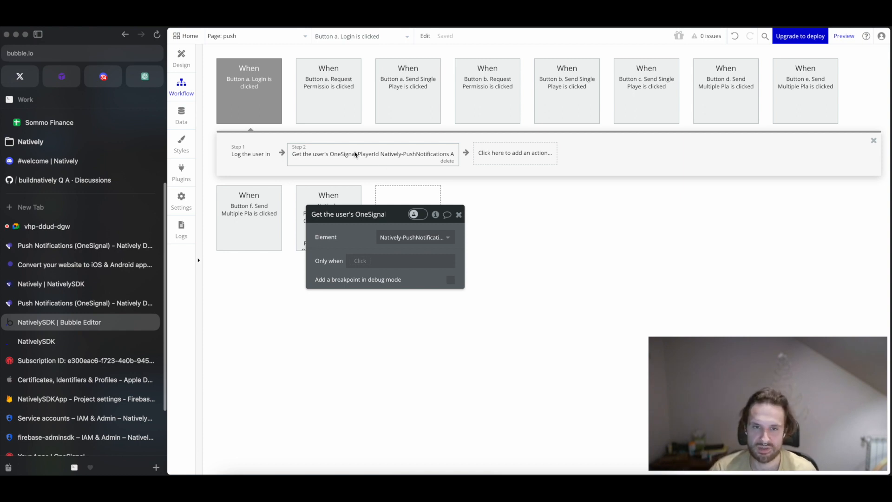
left_click(458, 215)
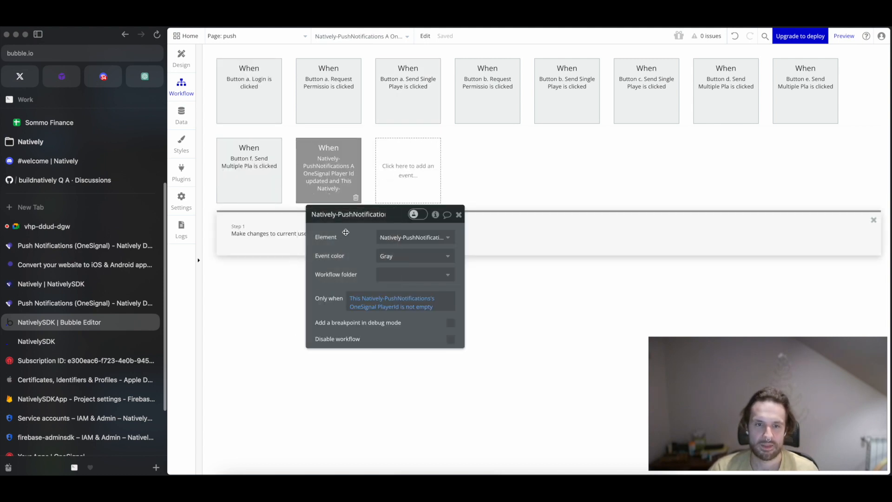
Inspect the Make changes to current user action in the OneSignal Player Id updated event and return to the page design.
left_click(274, 233)
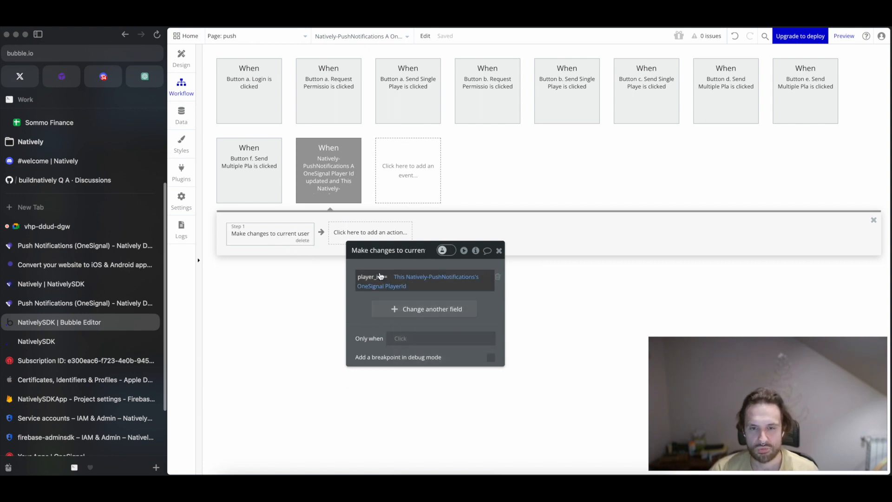
left_click(499, 251)
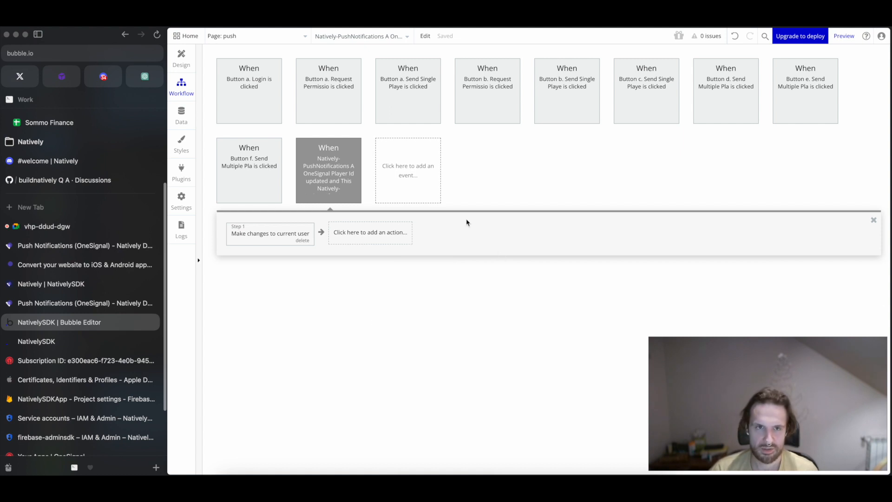
left_click(181, 58)
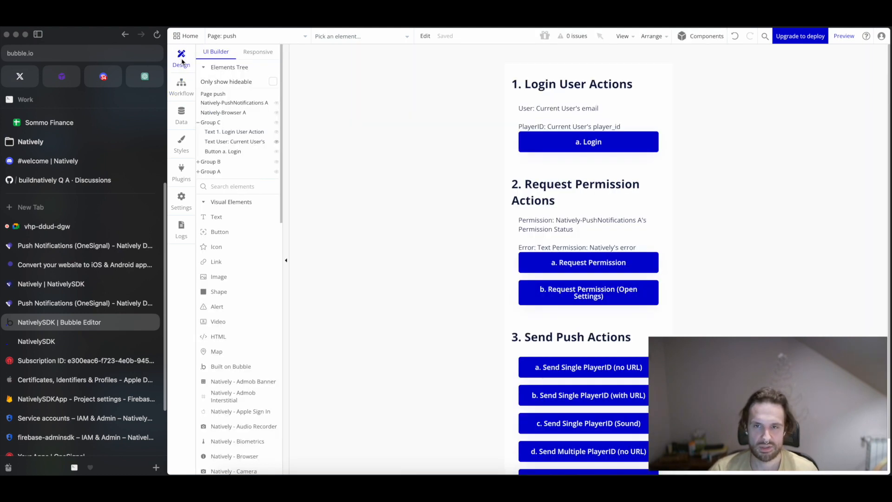
Open the workflow of the "a. Request Permission" button and inspect its Request the user's push notification permission action.
left_click(511, 101)
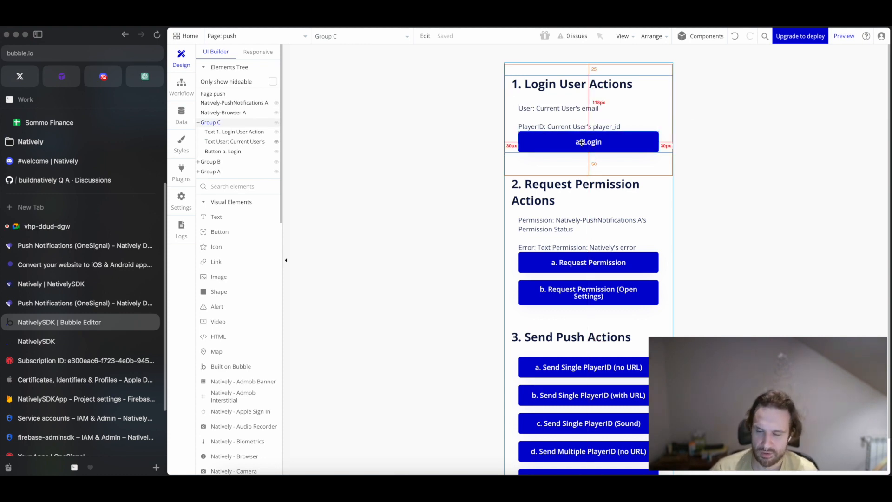
left_click(508, 200)
double_click(595, 263)
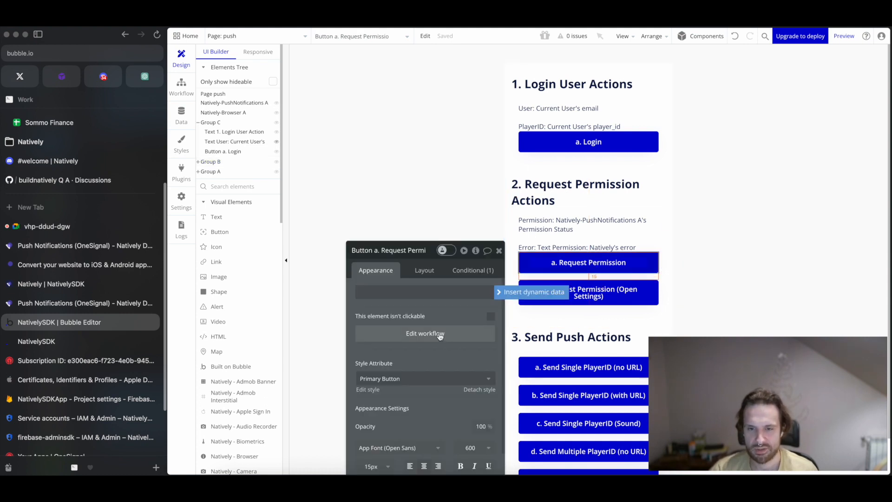
left_click(439, 334)
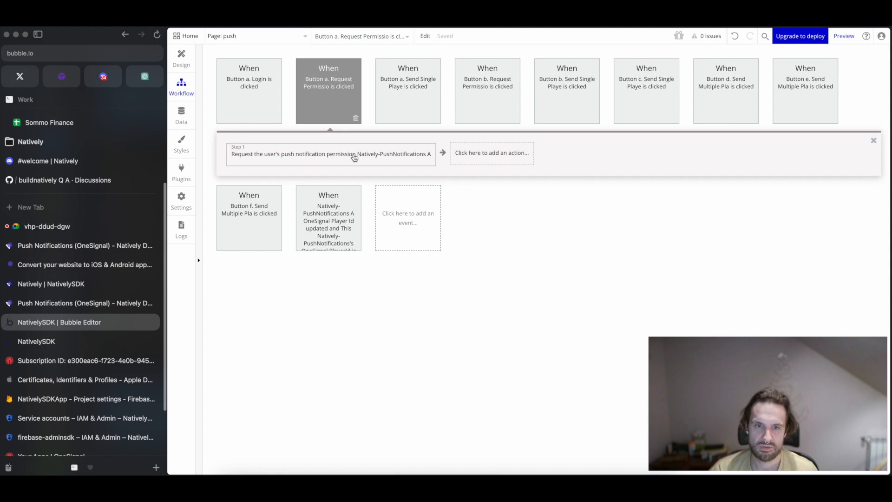
left_click(354, 158)
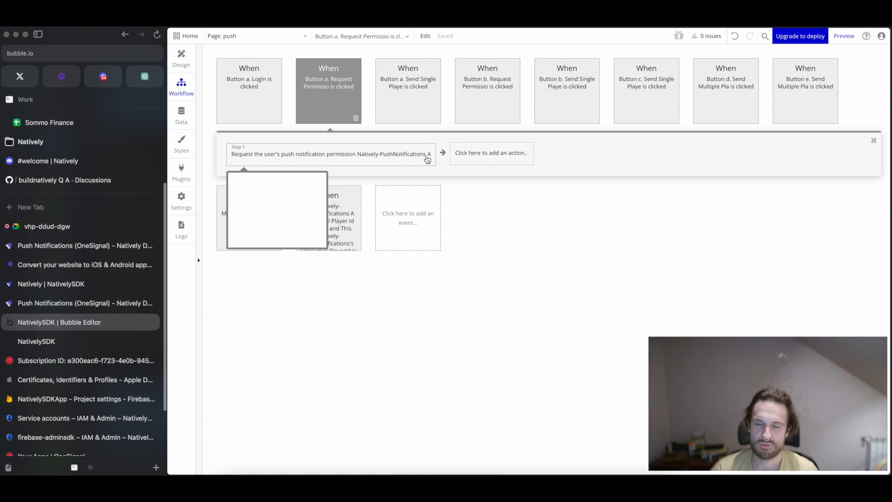
left_click(325, 156)
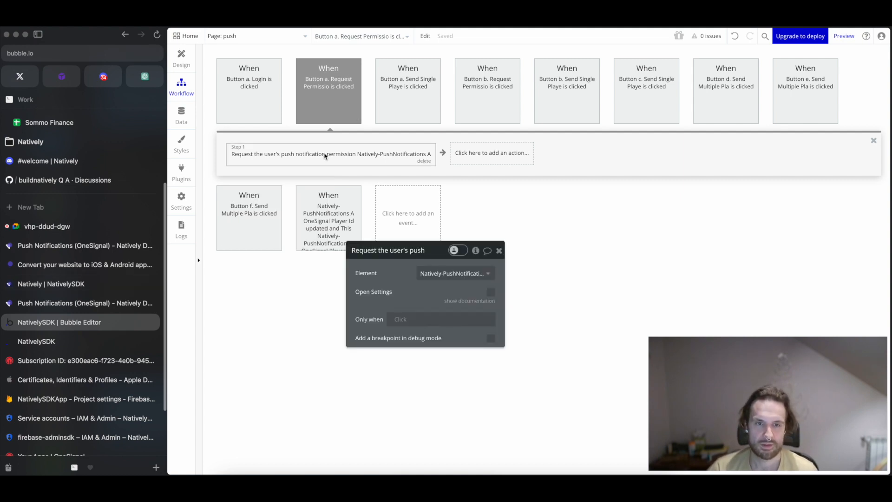
Switch to the Natively Docs and examine the requestPermission call's fallbacktosettings and callback parameters and the permission callback's response status.
left_click(69, 302)
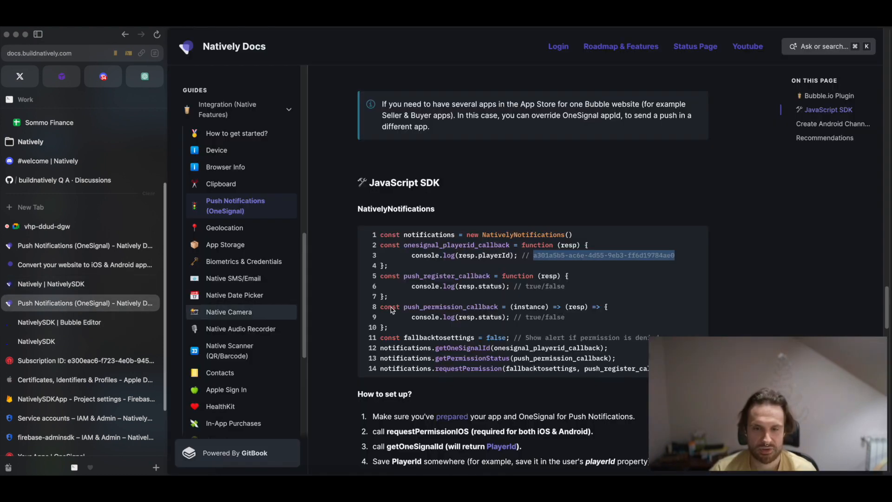
left_click_drag(434, 367, 499, 367)
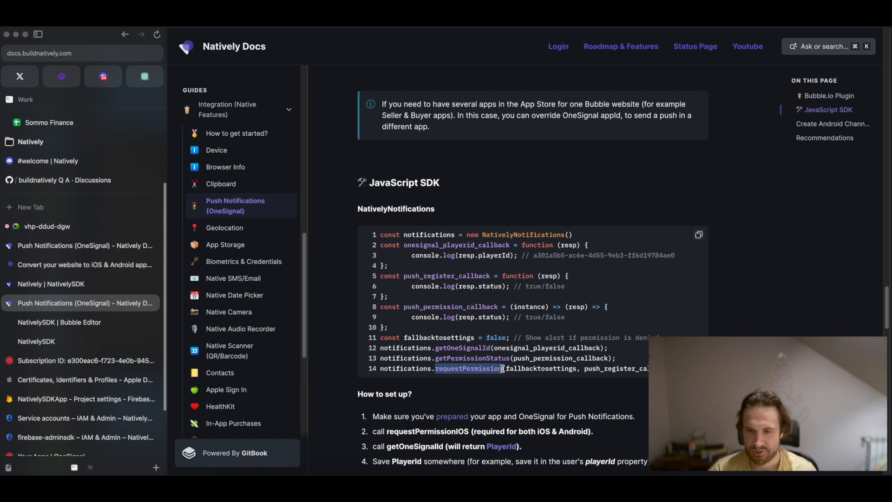
double_click(515, 368)
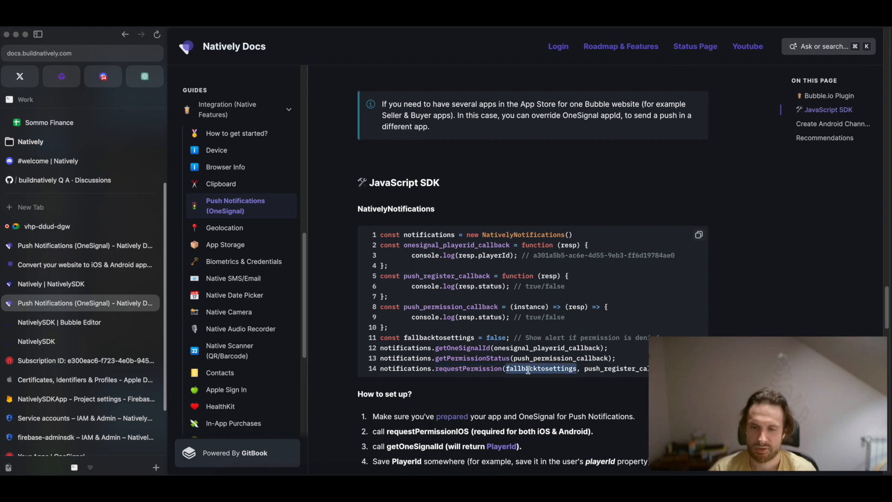
double_click(603, 370)
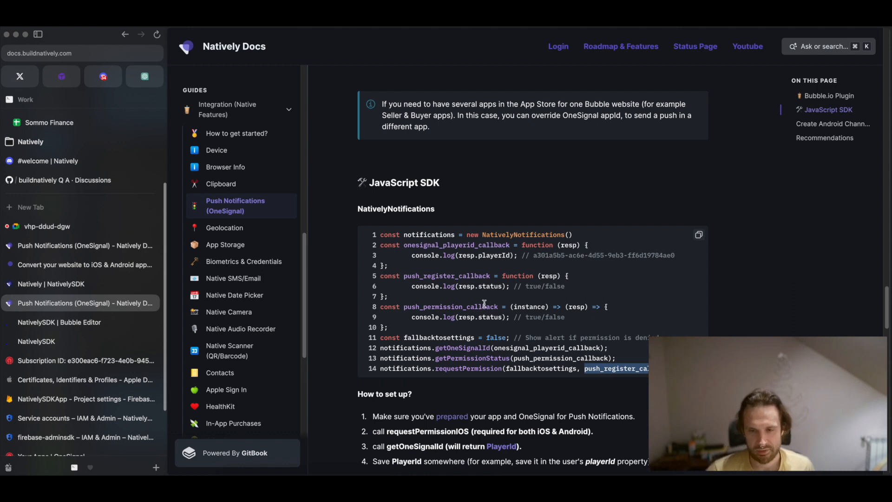
double_click(458, 306)
double_click(576, 308)
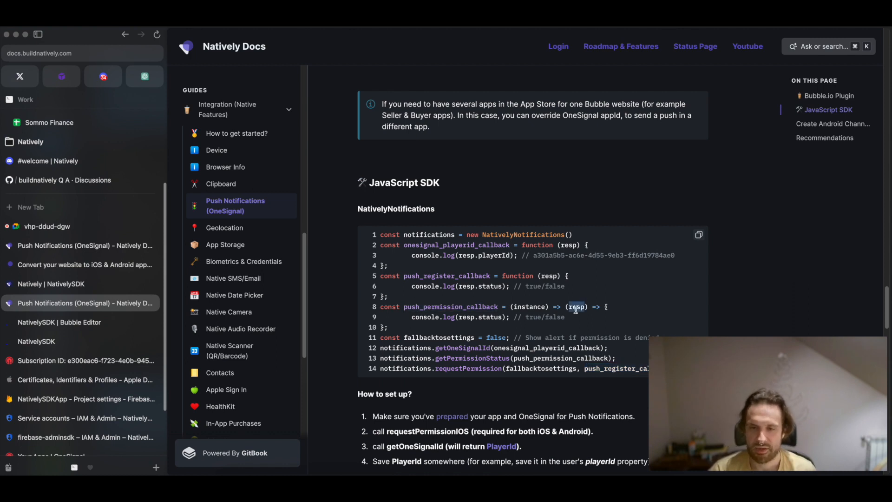
double_click(483, 316)
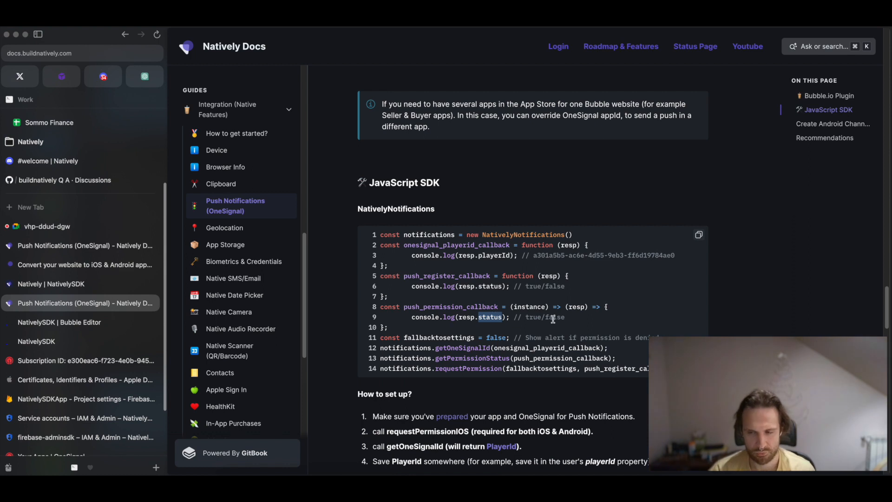
Switch back to the Bubble Editor, recheck the "a. Request Permission" button's workflow action, and return to the page design.
left_click(84, 322)
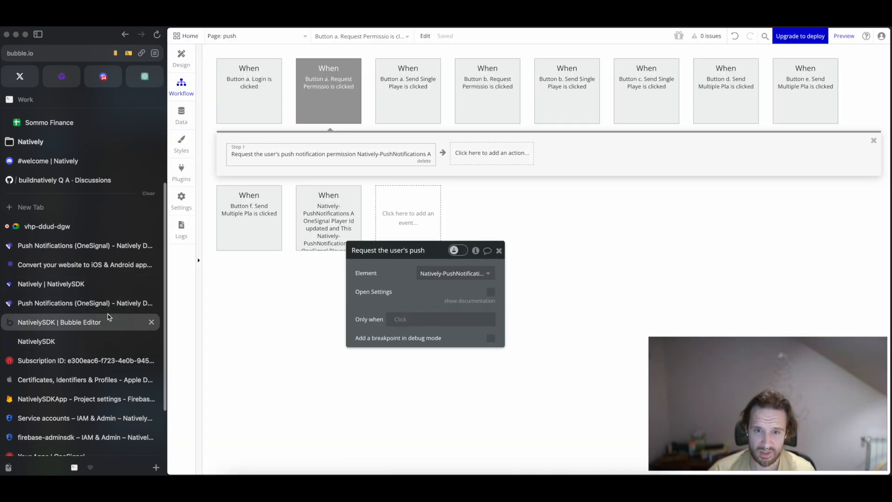
left_click(325, 209)
left_click(282, 235)
left_click(499, 250)
left_click(183, 60)
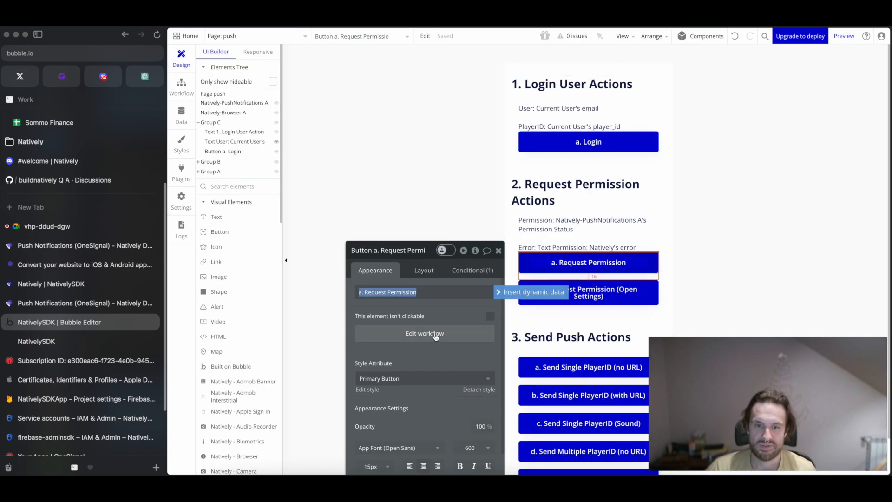
left_click(432, 336)
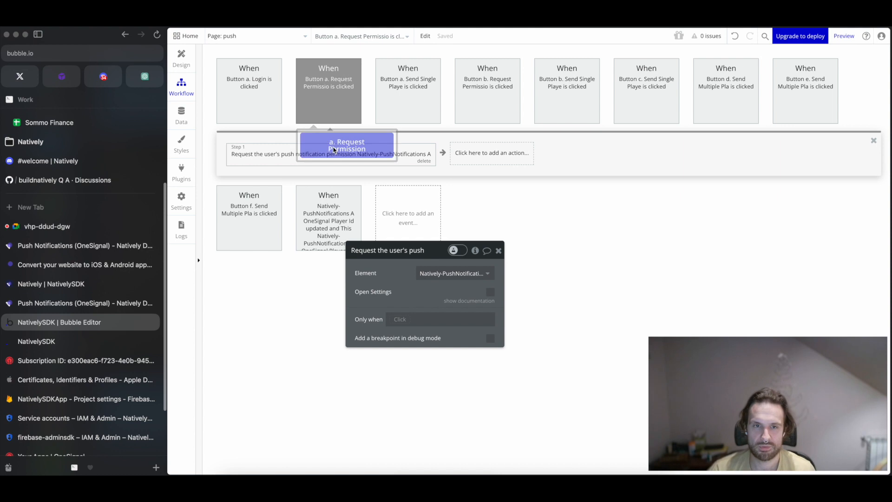
left_click(500, 251)
left_click(181, 58)
Inspect the permission text's dynamic Permission Status and error content, then select the "b. Request Permission (Open Settings)" button.
left_click(562, 232)
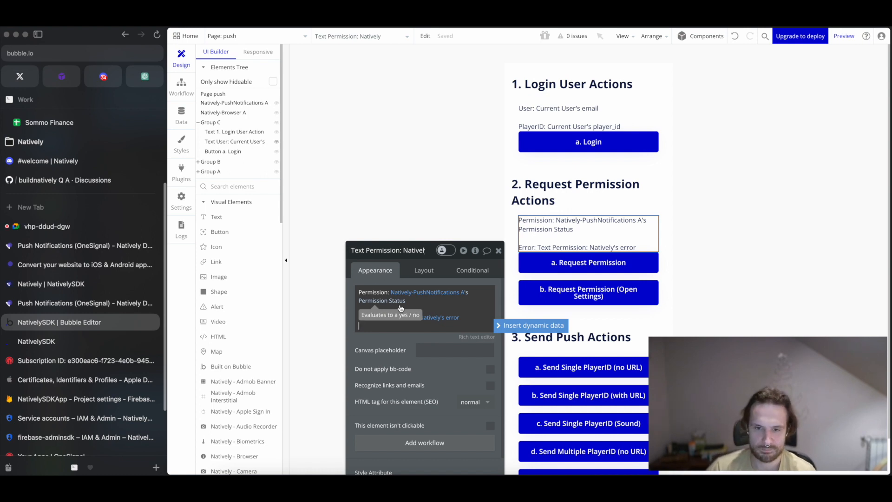
left_click(497, 251)
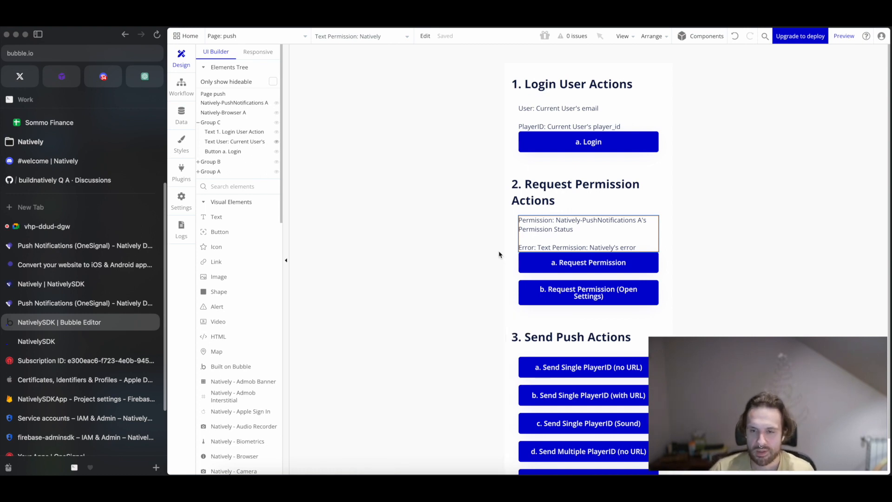
scroll(557, 247, "down", 1)
left_click(575, 273)
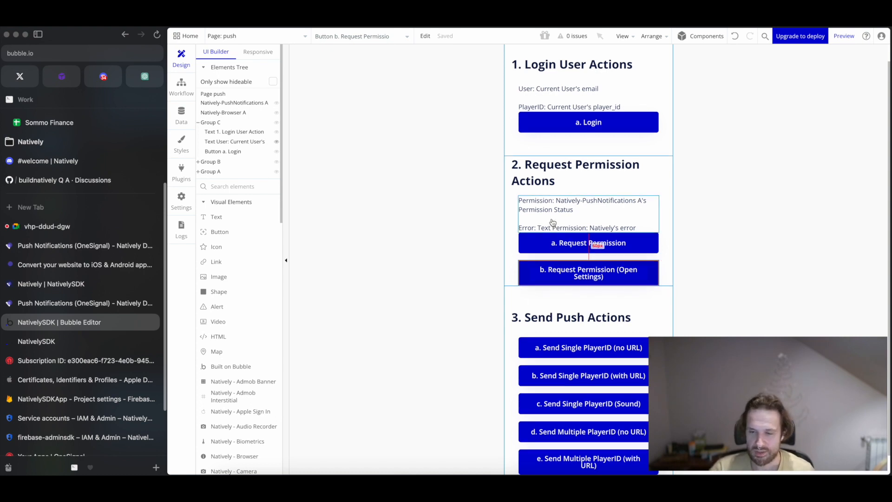
Open the workflow of the "a. Send Single PlayerID (no URL)" button and bring up its OneSignal Send Push action's settings.
scroll(557, 222, "down", 2)
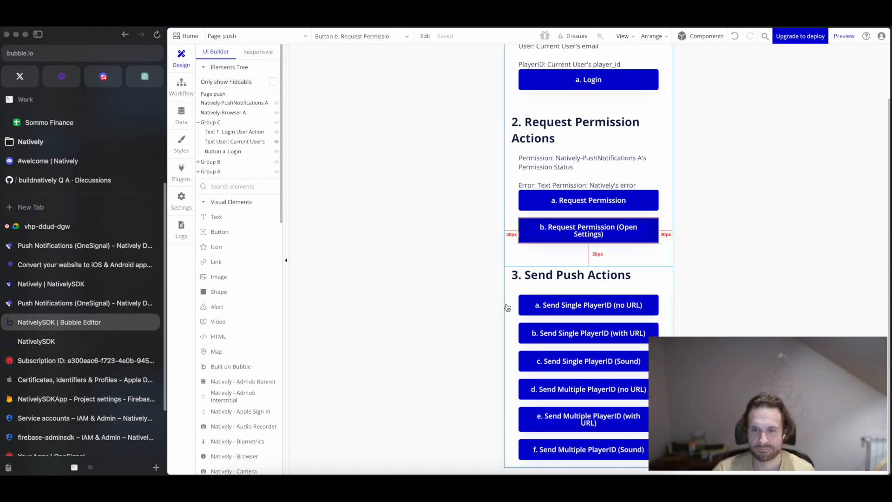
left_click(507, 281)
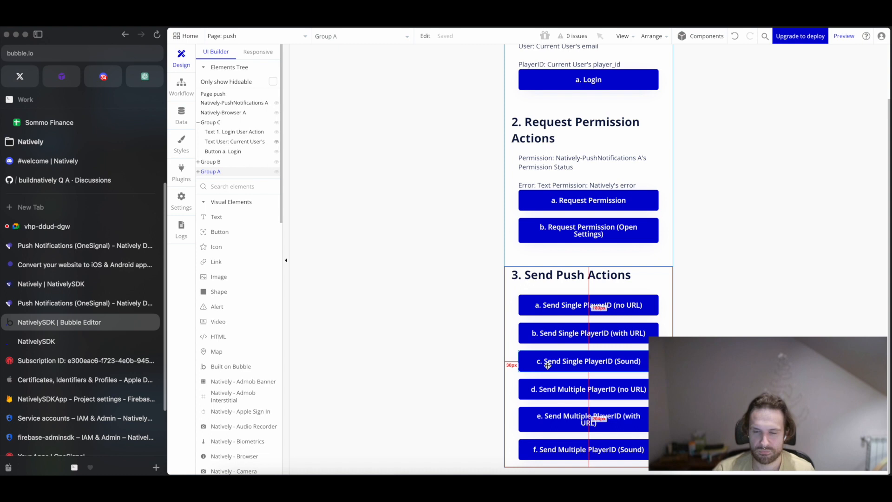
left_click(556, 307)
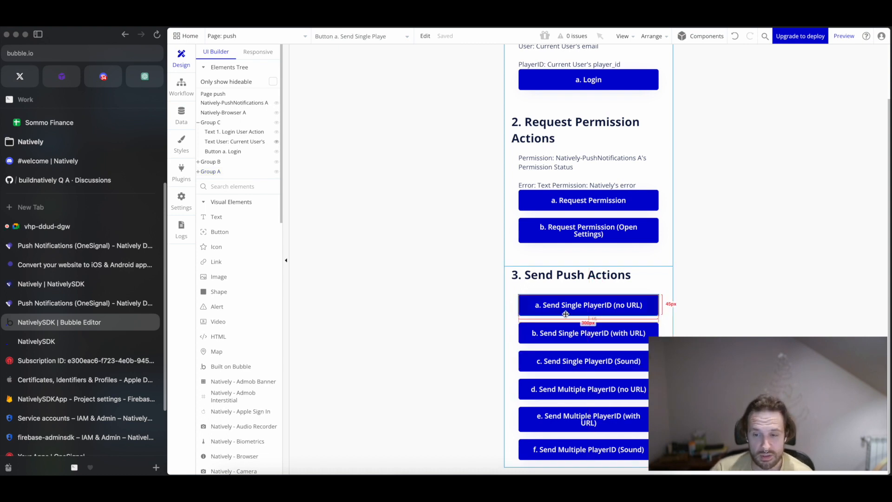
double_click(579, 305)
left_click(438, 334)
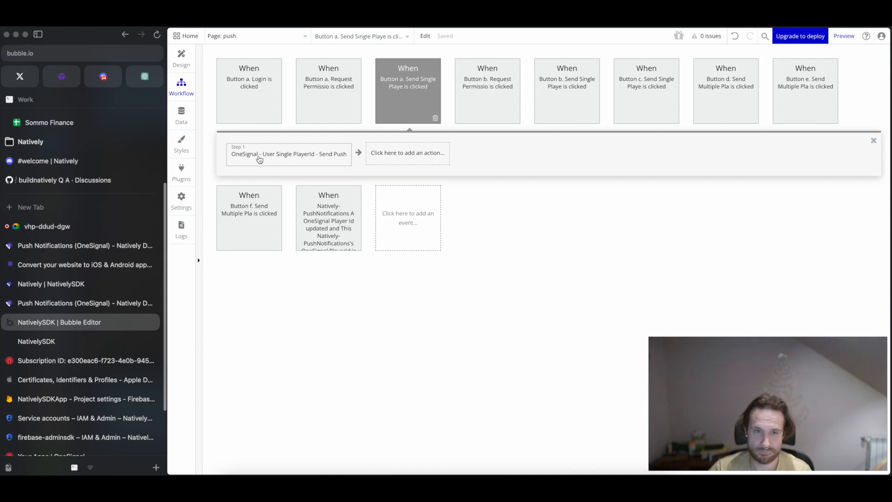
left_click(259, 160)
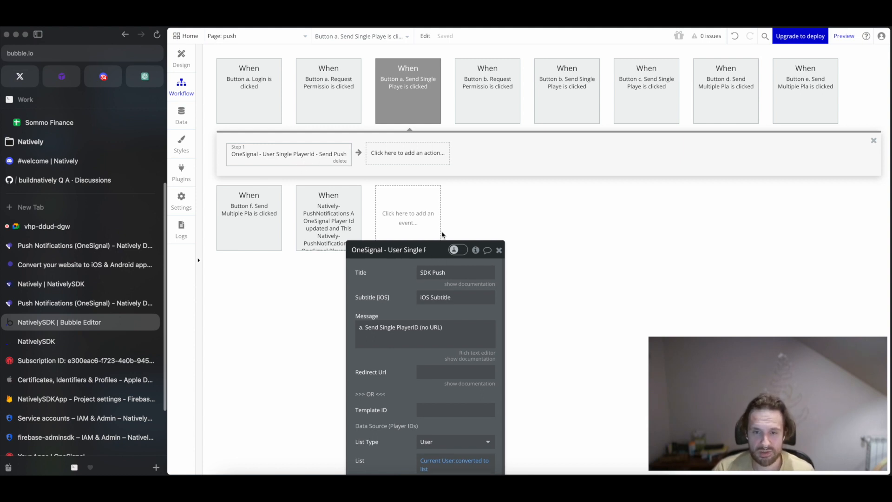
left_click_drag(376, 273, 383, 98)
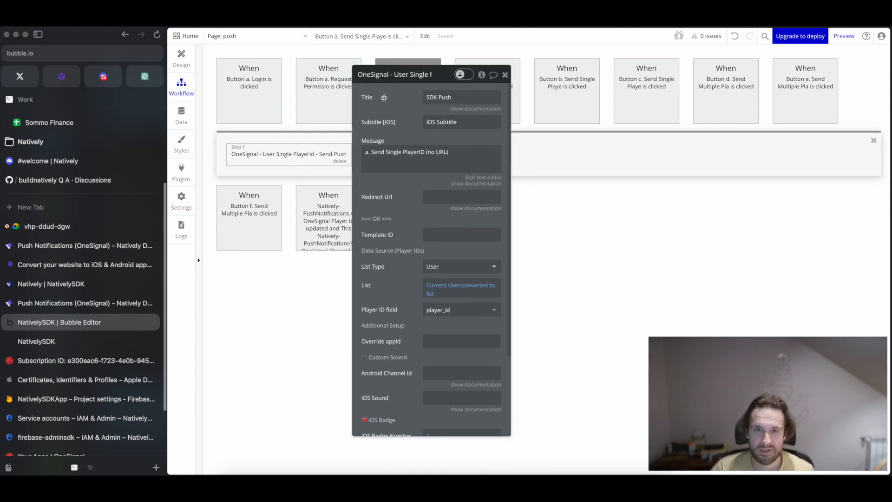
Examine the push action's title, iOS subtitle, message, redirect URL documentation and template ID fields.
left_click(439, 98)
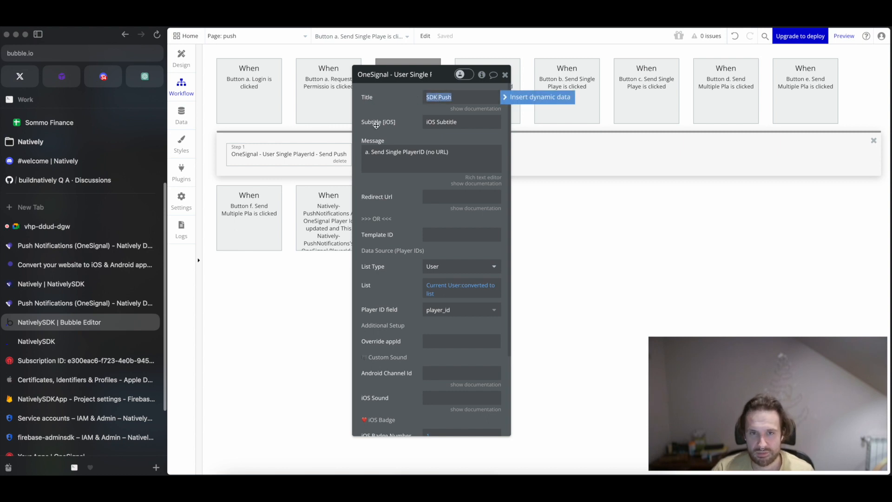
left_click(430, 122)
left_click(427, 152)
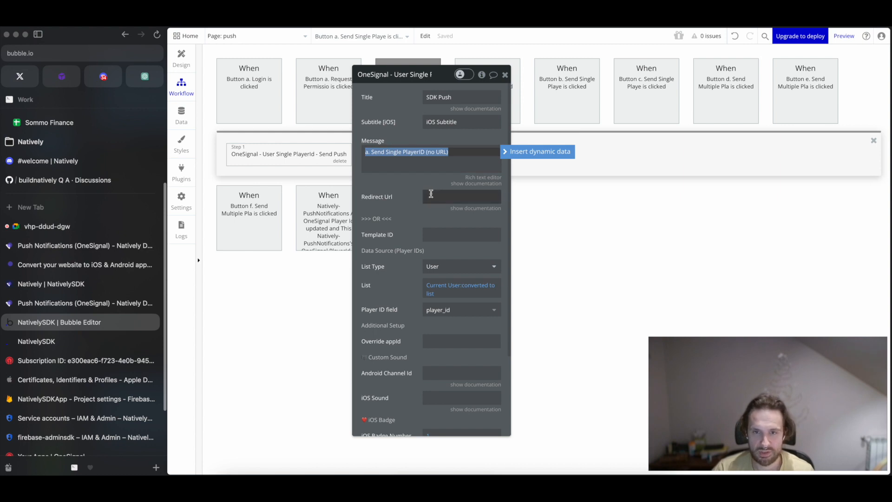
left_click(397, 198)
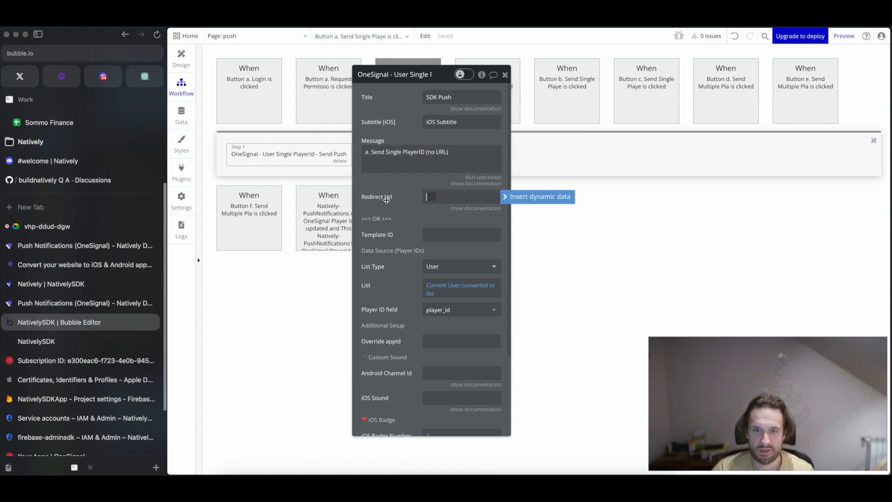
left_click(456, 208)
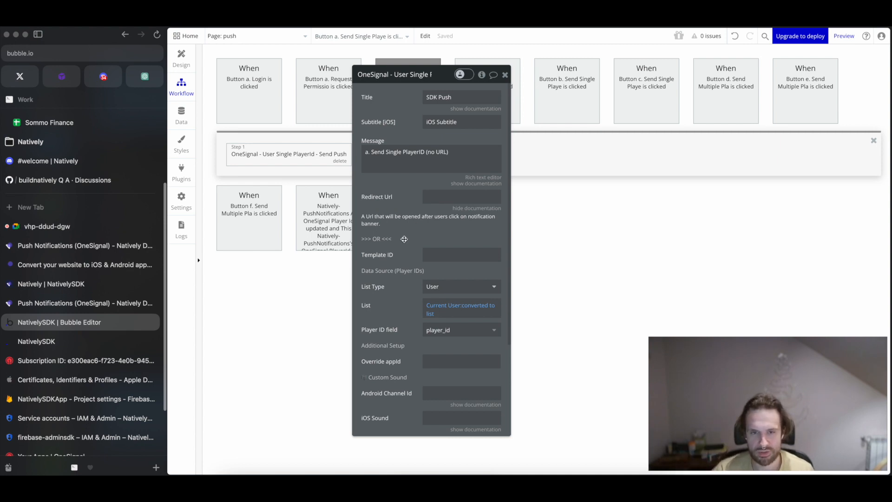
scroll(394, 240, "down", 1)
left_click(391, 255)
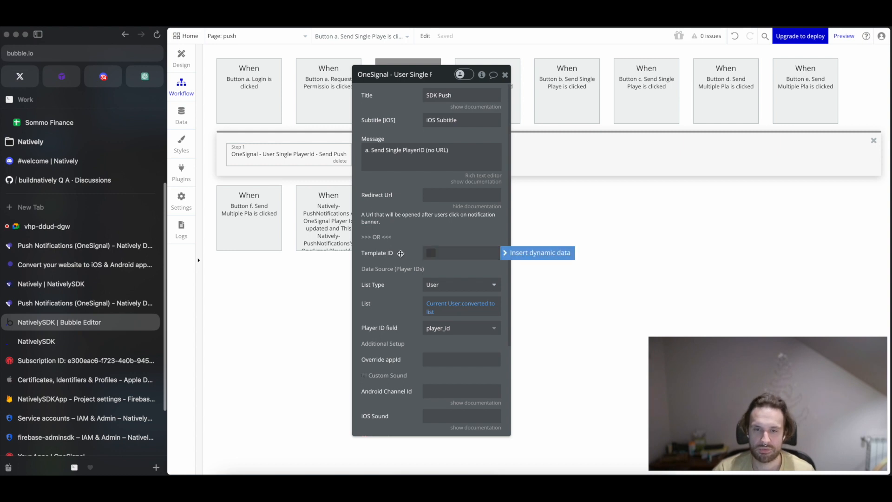
scroll(394, 276, "down", 4)
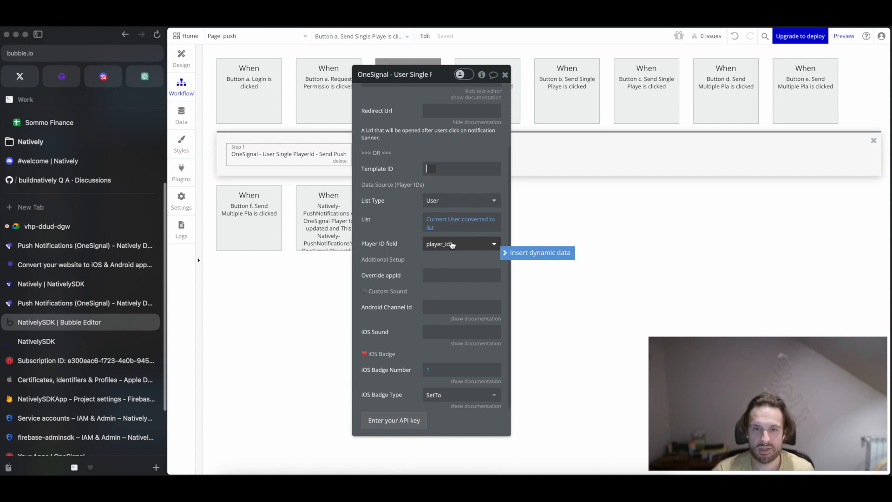
Check the player_id field of the user entry in the app data, cancel without saving, and return to the push workflow.
left_click(181, 121)
left_click(364, 171)
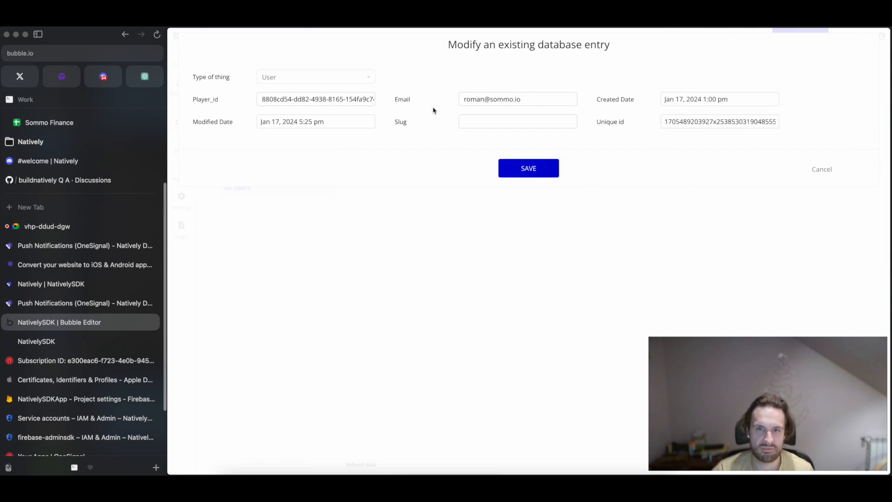
double_click(313, 98)
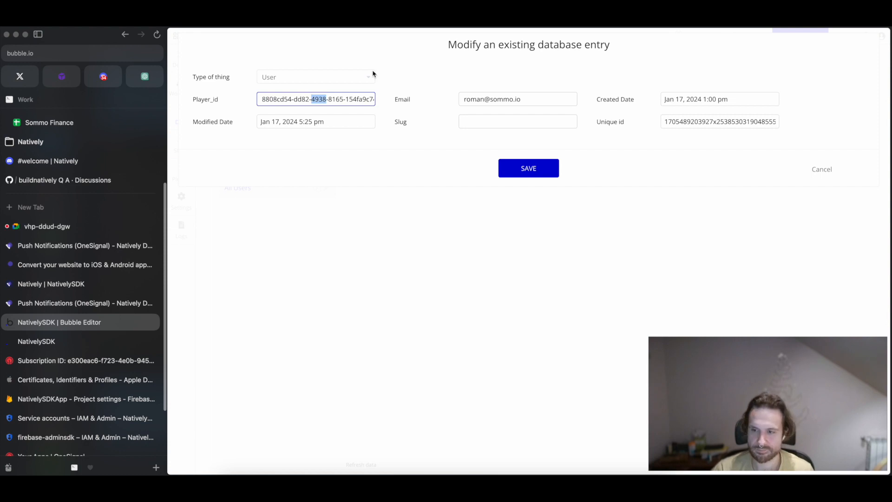
left_click(821, 170)
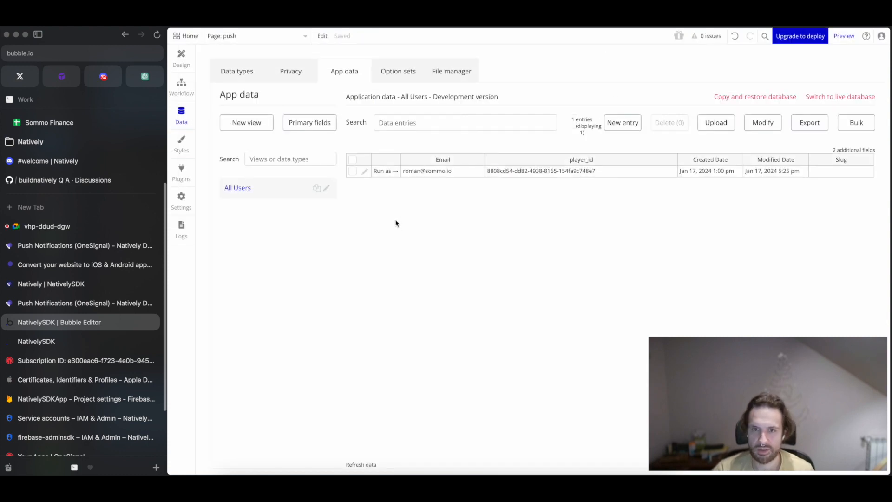
left_click(181, 59)
left_click(182, 88)
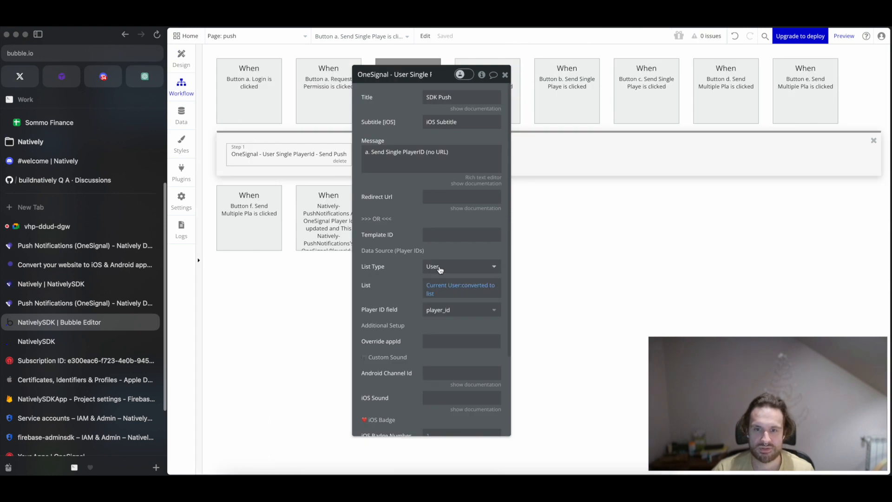
Inspect the push action's player ID data source, including List Type, List and Player ID field, and the Override appId field.
left_click(430, 266)
left_click(433, 298)
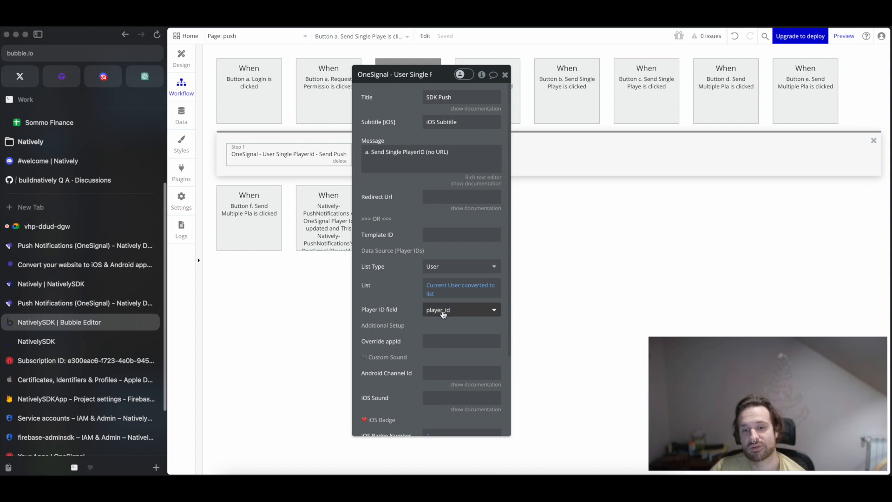
scroll(408, 279, "down", 5)
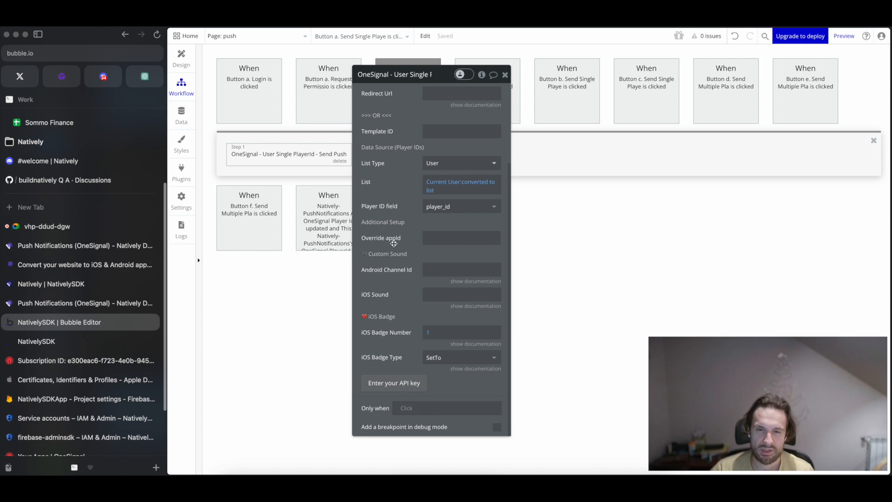
left_click(428, 238)
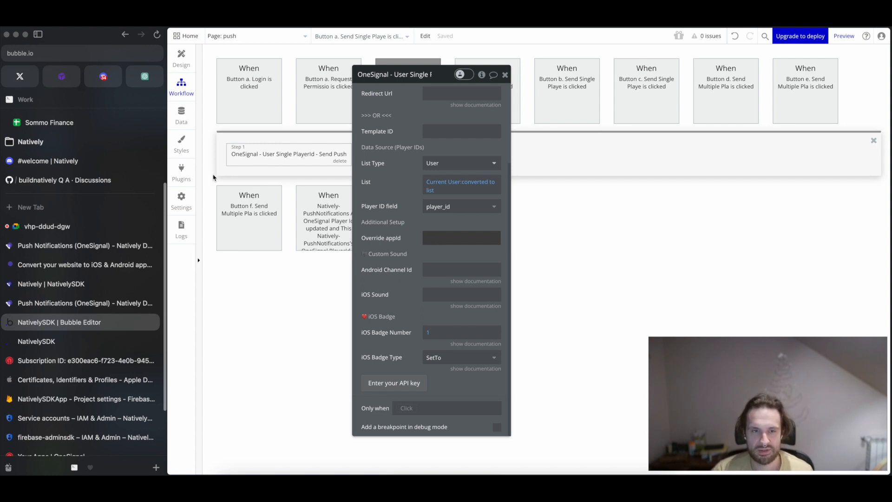
Check the OneSignal app ID and API key settings of the Natively plugin, and return to the push workflow.
left_click(182, 175)
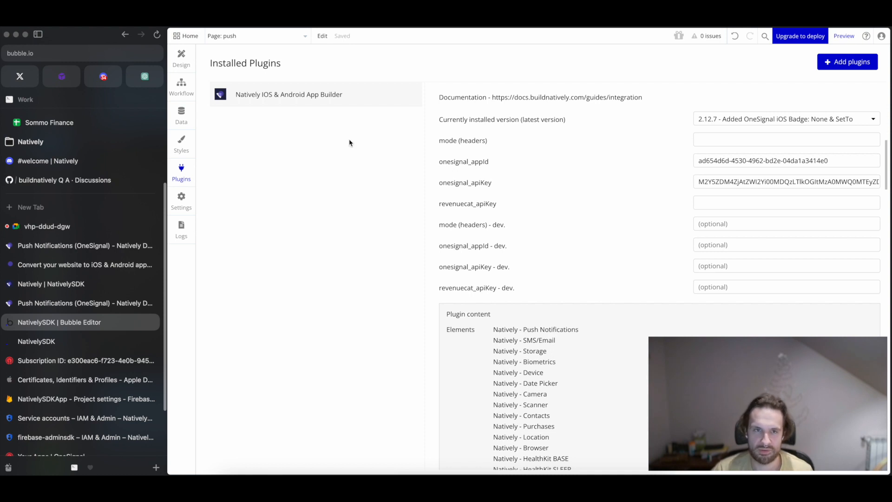
left_click(181, 60)
left_click(181, 84)
left_click(183, 66)
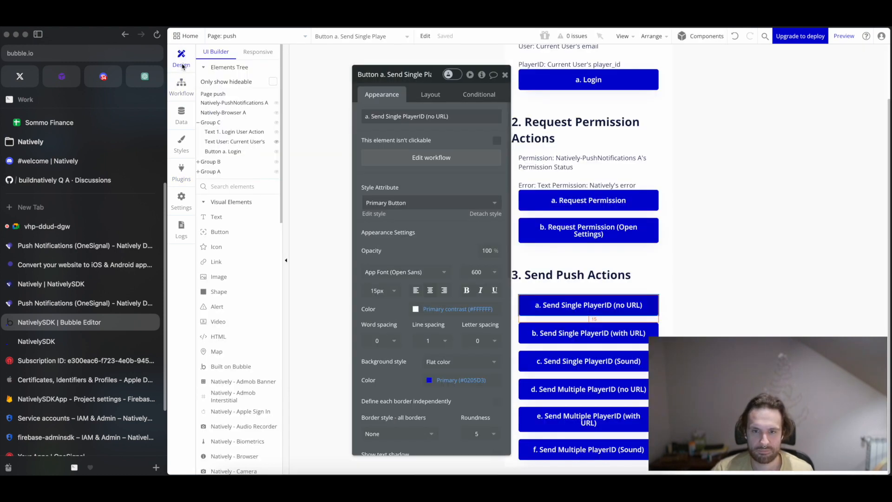
left_click(181, 87)
Show the iOS Sound documentation, try natively.wav as the push action's iOS sound, and clear the field again.
scroll(418, 314, "down", 4)
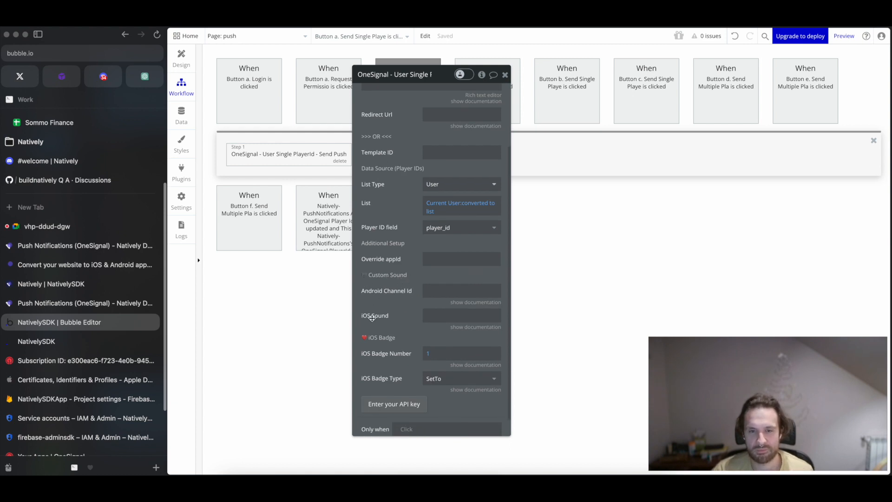
left_click(463, 327)
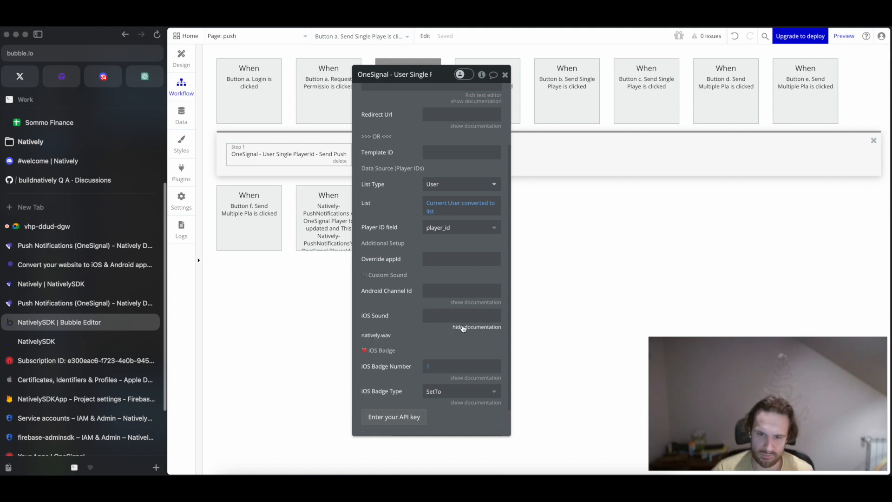
left_click(442, 316)
type("natively.wav")
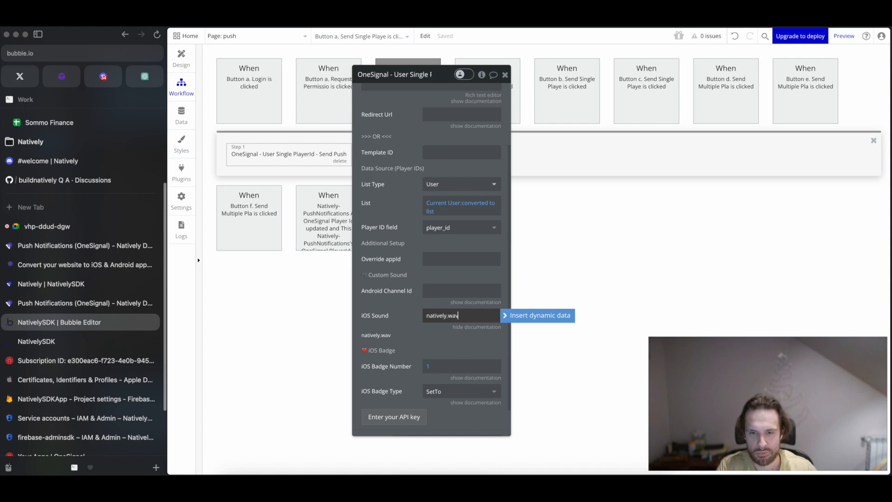
key("super+a")
key("BackSpace")
Show the documentation for the push action's Android Channel Id field.
left_click(406, 315)
left_click(429, 293)
left_click(456, 302)
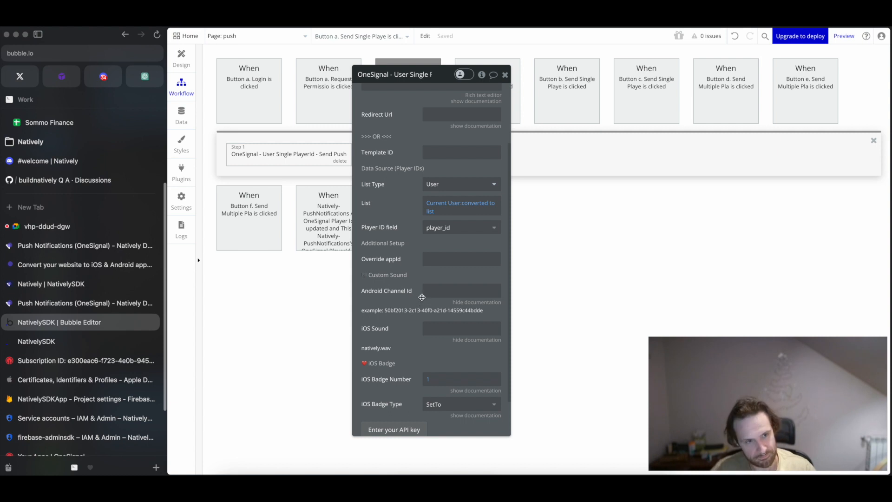
Switch to the OneSignal dashboard and open the NativelySDK messaging settings at the Android Notification Channels section.
left_click(57, 364)
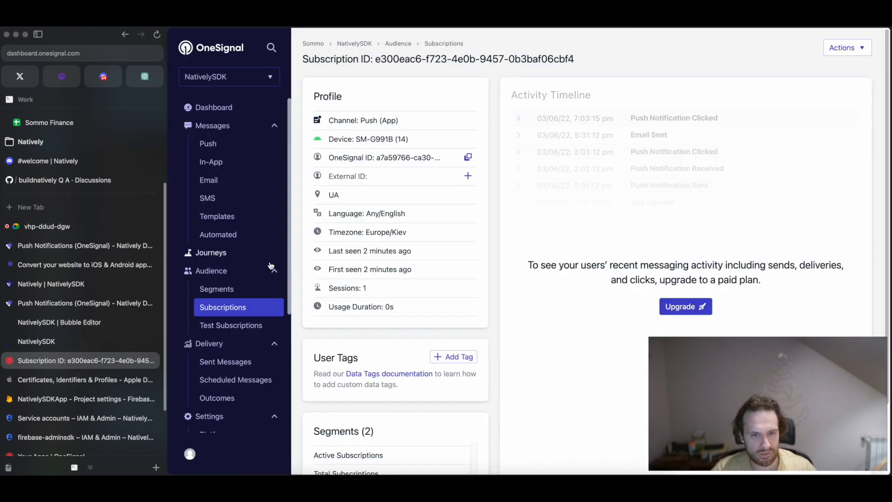
scroll(260, 259, "down", 3)
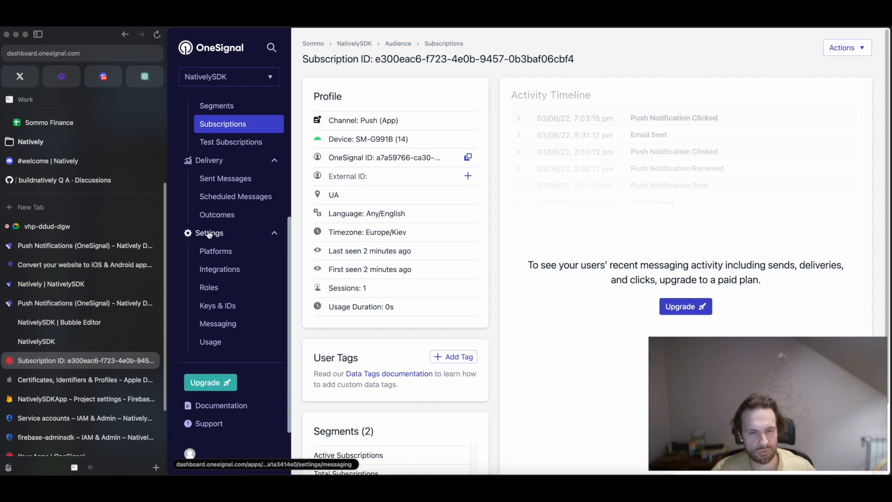
left_click(217, 325)
scroll(376, 172, "down", 10)
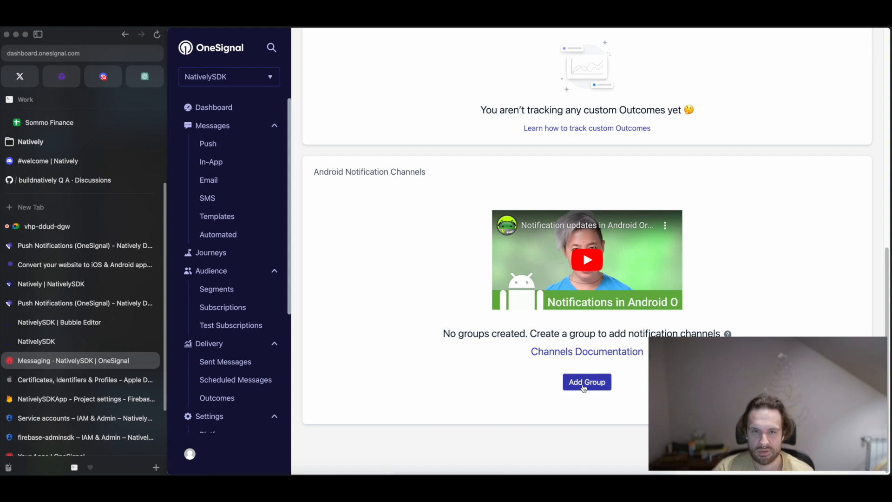
left_click_drag(320, 172, 426, 178)
left_click(428, 179)
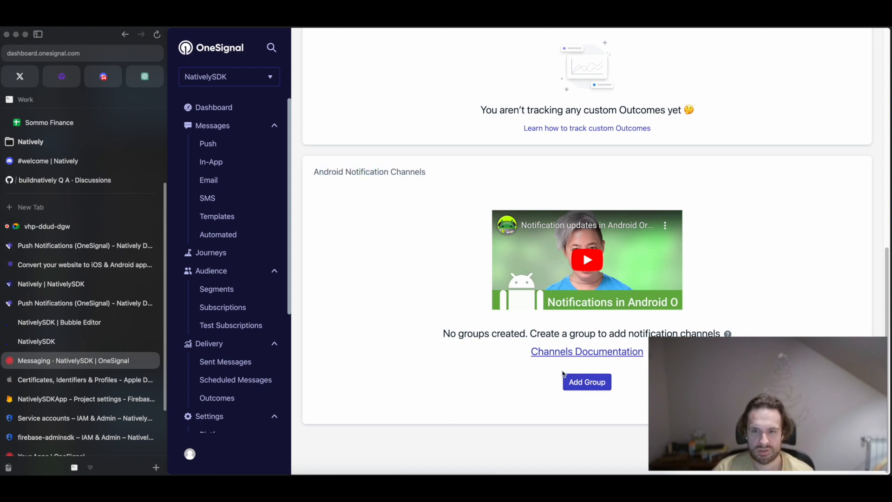
Create an Android notification group named "Sound Channel".
left_click(592, 389)
left_click(474, 108)
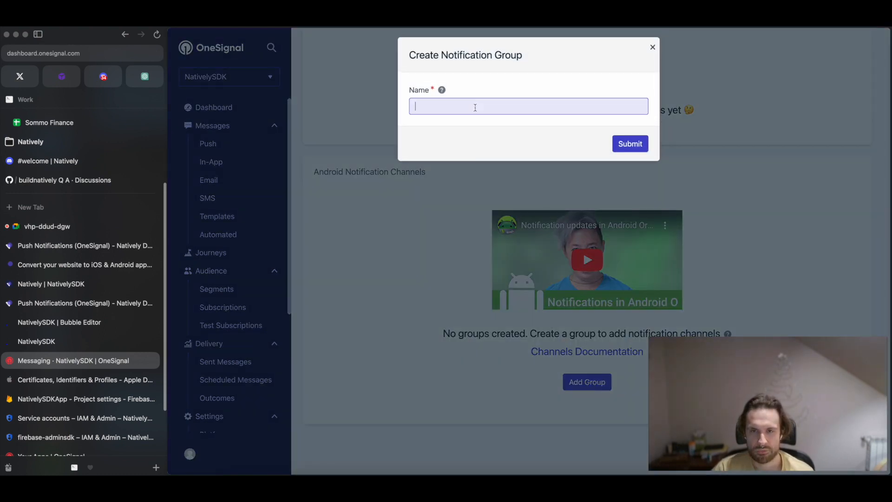
type("Sound")
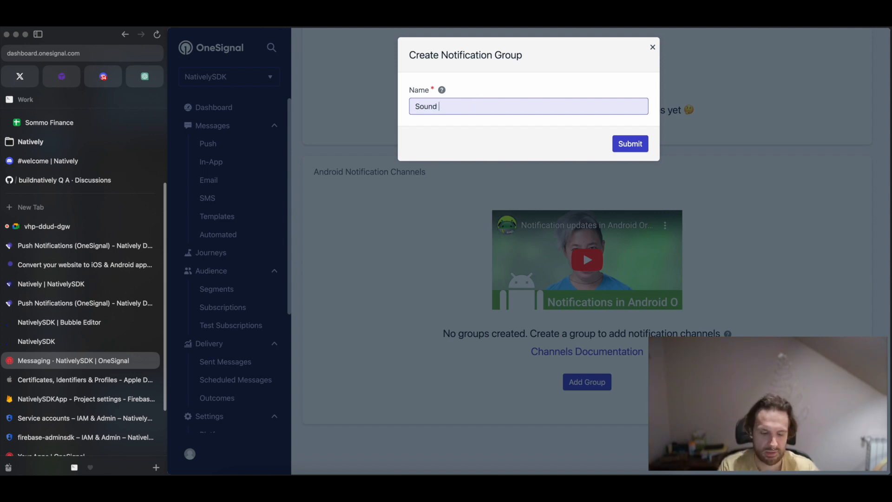
type(" Channel")
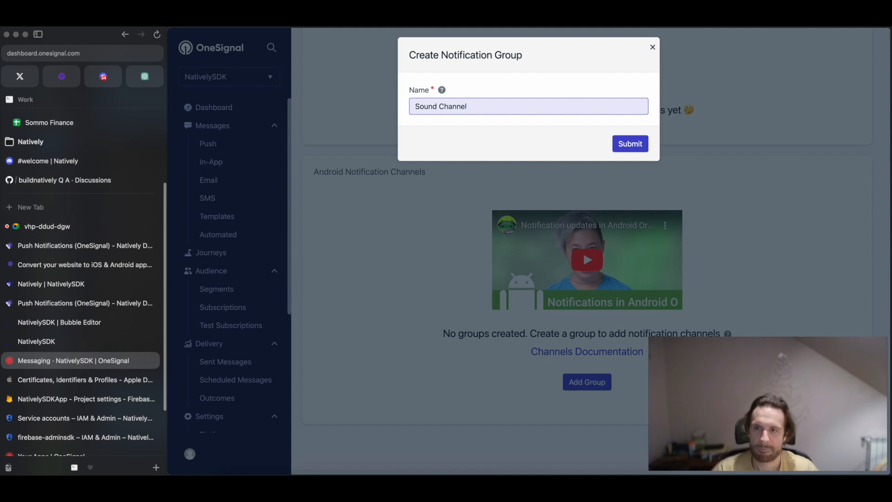
left_click(630, 143)
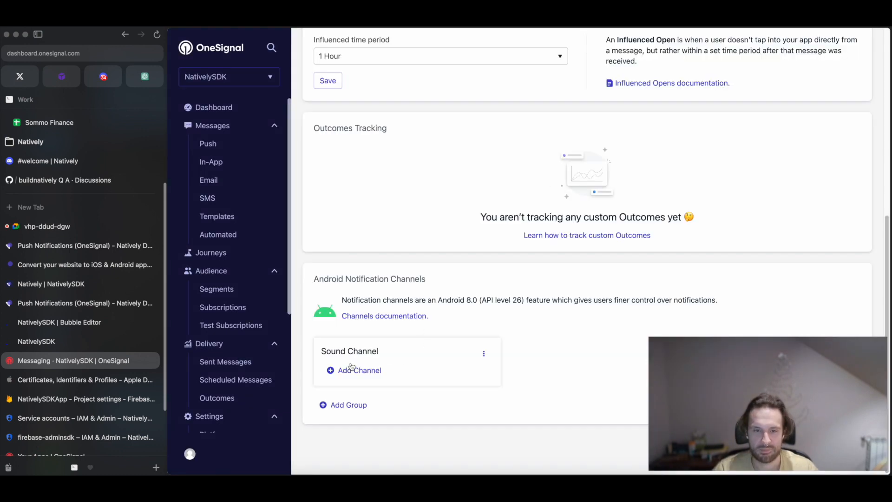
Start a new notification channel in the Sound Channel group and name it "Sound Channel Custom".
left_click(351, 371)
left_click(445, 113)
type("Sound Channel")
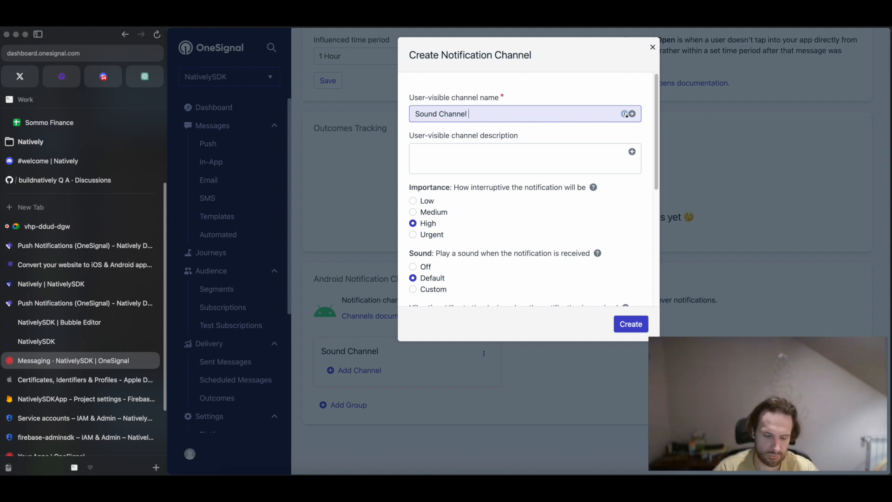
type("Custom")
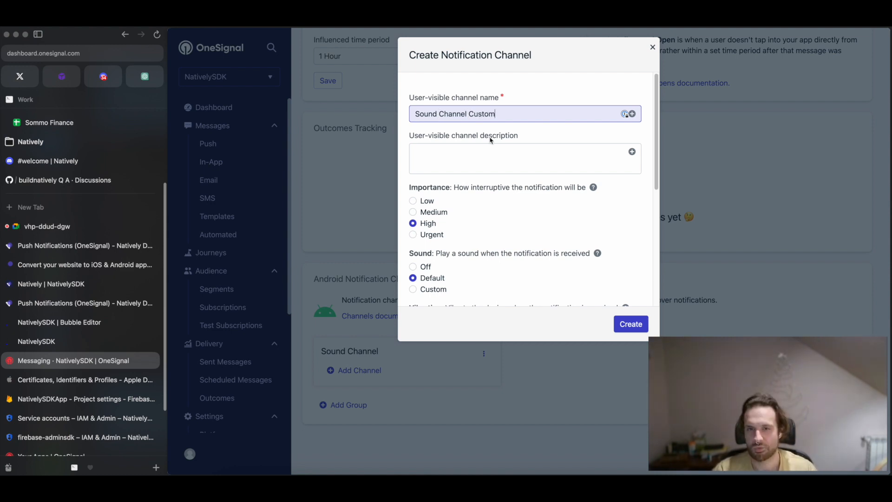
left_click(469, 147)
Give the channel a custom sound with the resource name "natively" and create it.
scroll(450, 195, "down", 1)
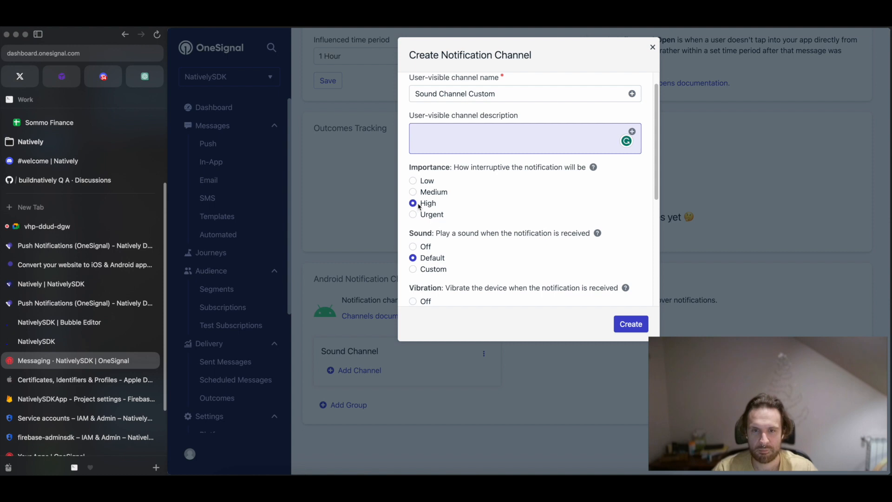
scroll(435, 209, "down", 4)
left_click(412, 186)
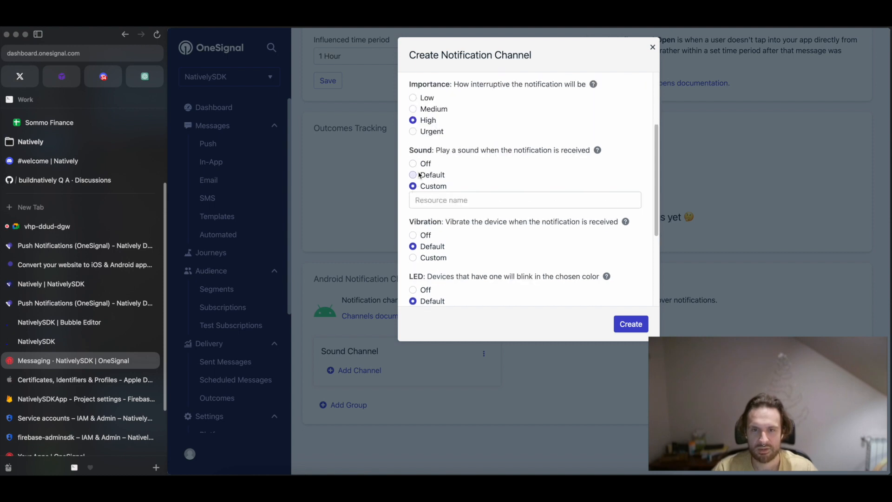
left_click(432, 200)
type("natively")
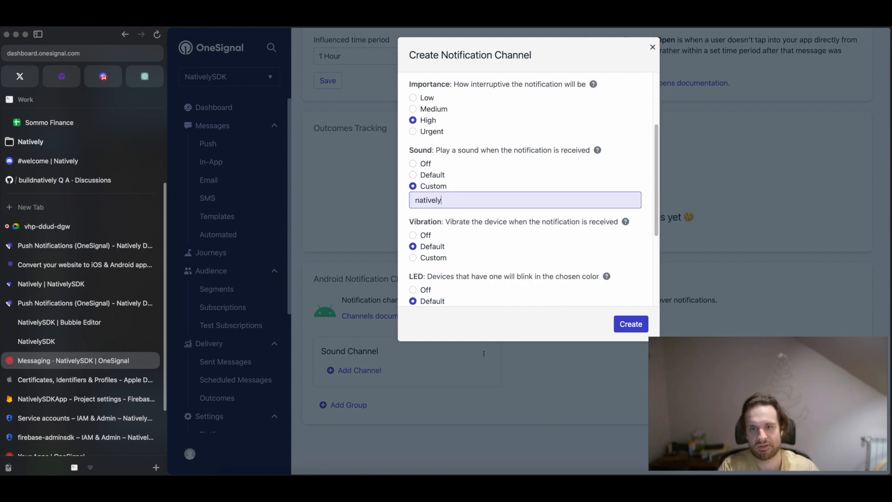
left_click(444, 216)
left_click(440, 201)
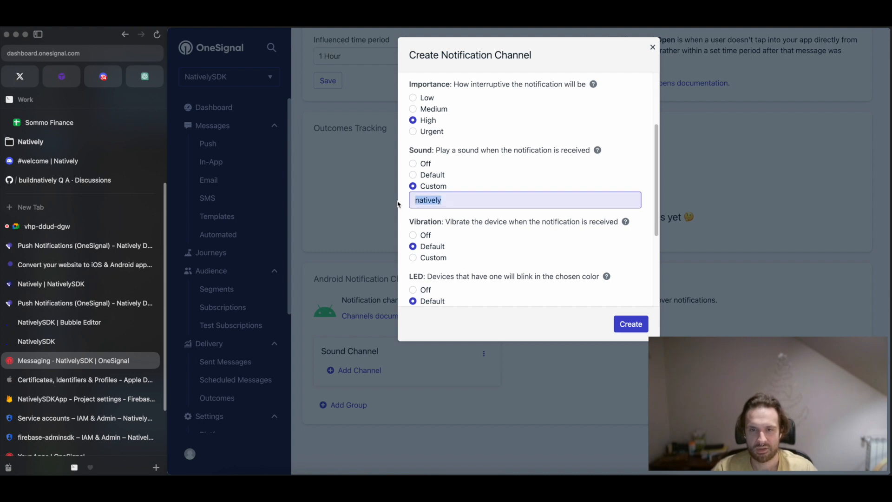
double_click(451, 202)
left_click(452, 214)
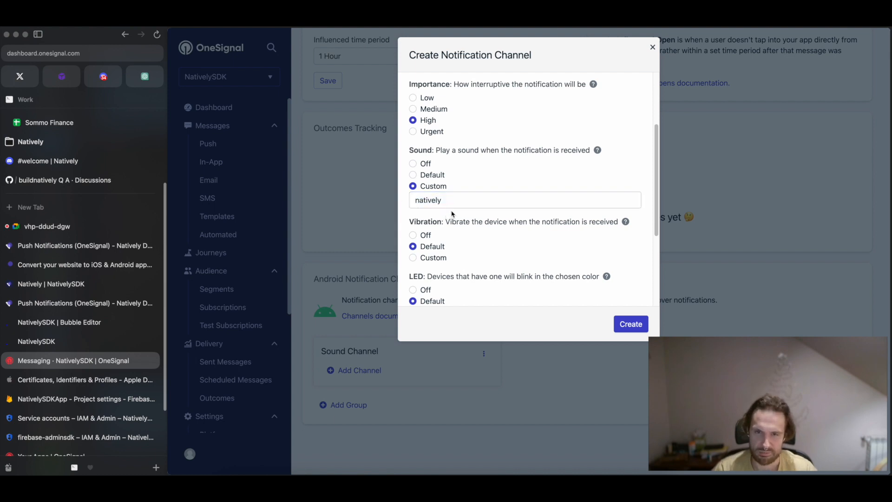
left_click(630, 324)
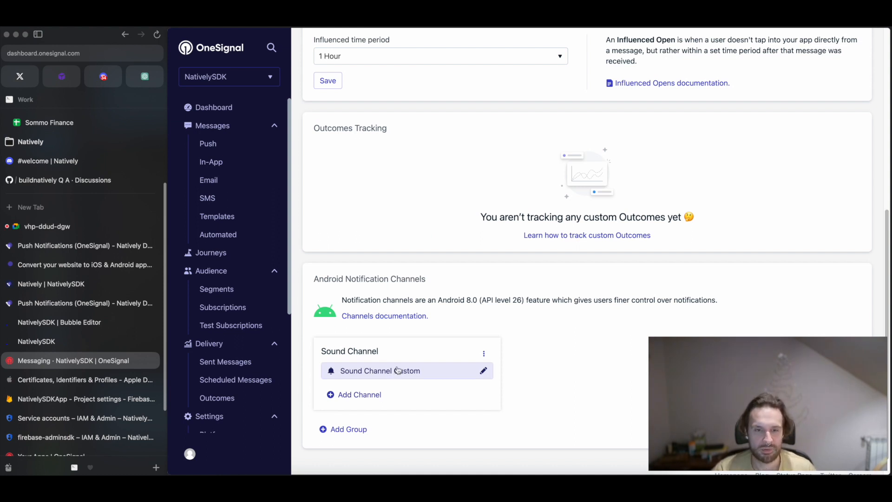
Open the Sound Channel Custom channel for editing and copy its channel ID.
left_click(65, 227)
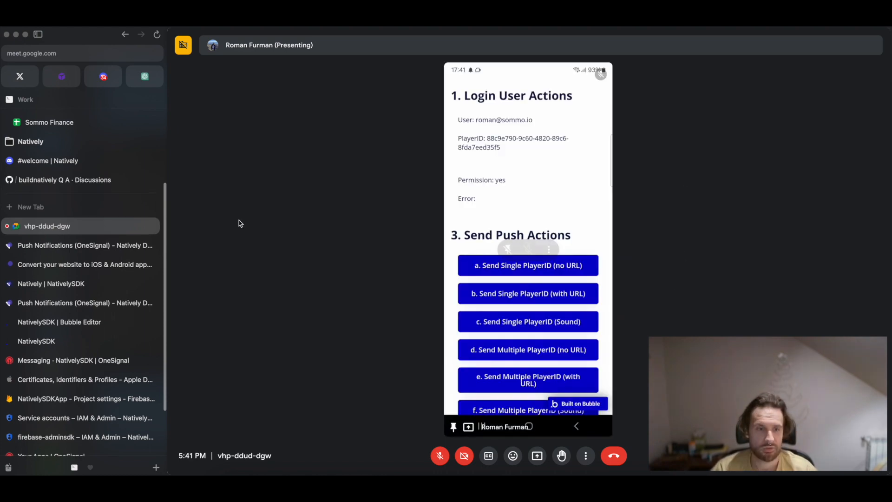
left_click(76, 358)
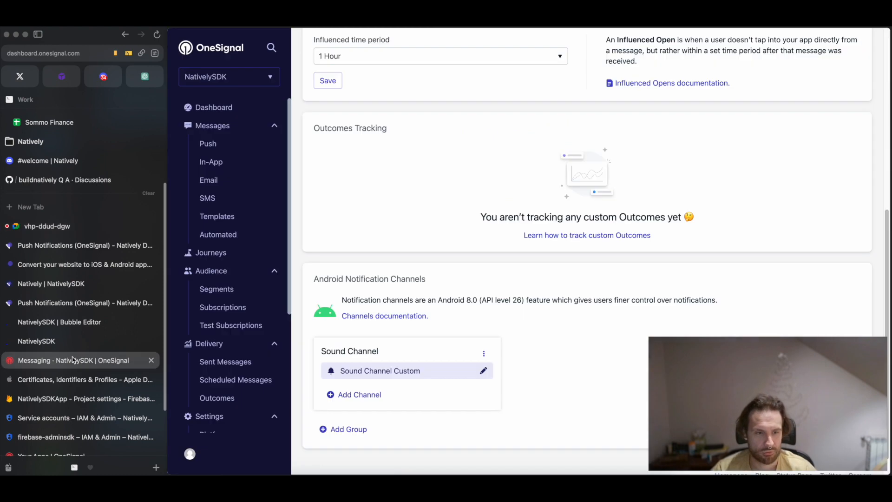
left_click(380, 371)
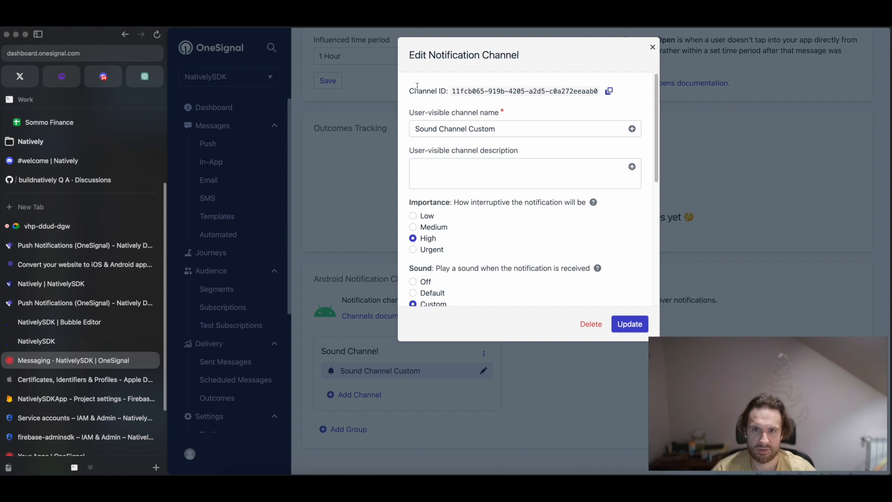
Switch to the Bubble editor and paste the channel ID as Android Channel Id in the push action of button "c. Send Single PlayerID (Sound)".
left_click(77, 284)
left_click(65, 322)
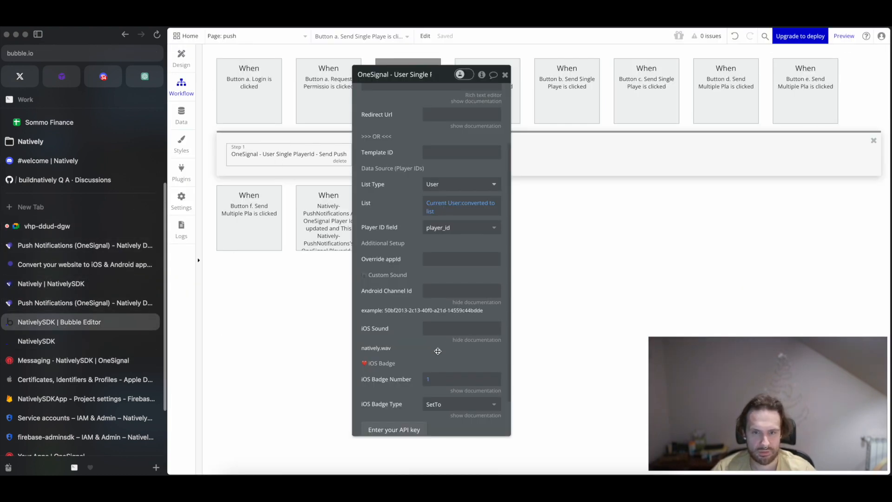
left_click(181, 60)
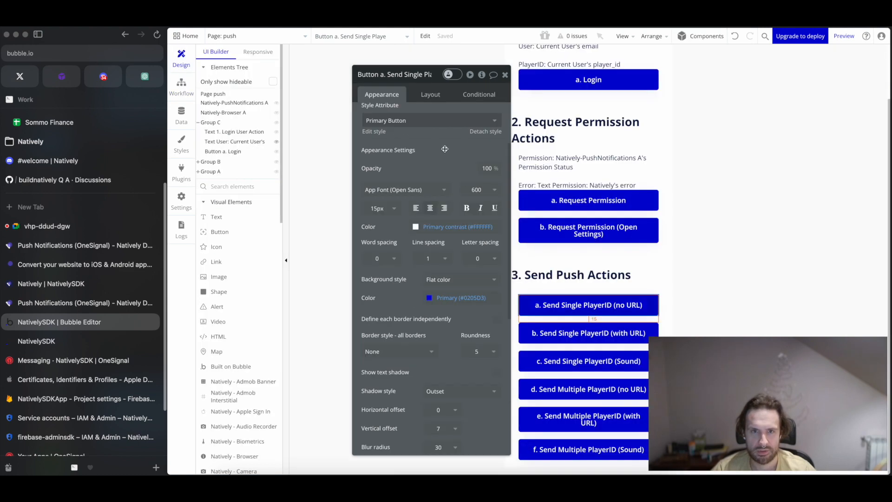
left_click(505, 75)
left_click(589, 362)
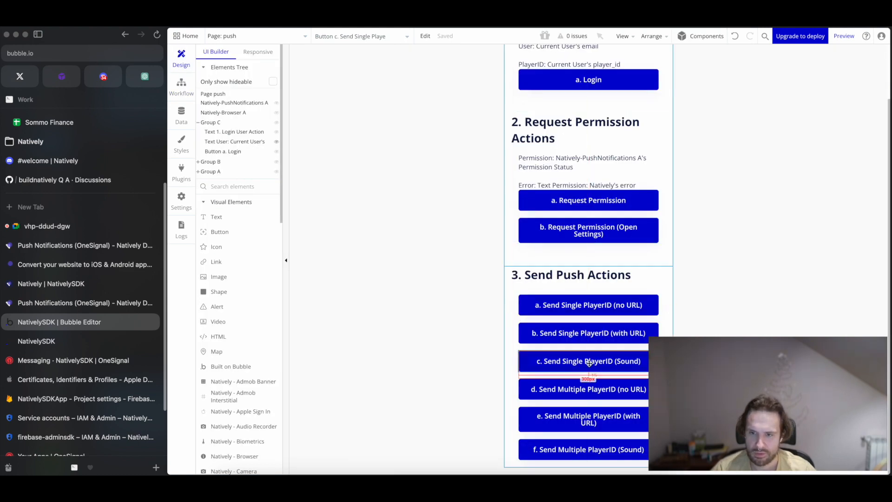
double_click(588, 360)
left_click(439, 159)
left_click(350, 162)
scroll(454, 343, "down", 3)
left_click(451, 295)
key("super+a")
key("super+v")
Paste the channel ID as Android Channel Id in the push action of button "f. Send Multiple PlayerID (Sound)" and switch to the Meet call.
left_click(181, 58)
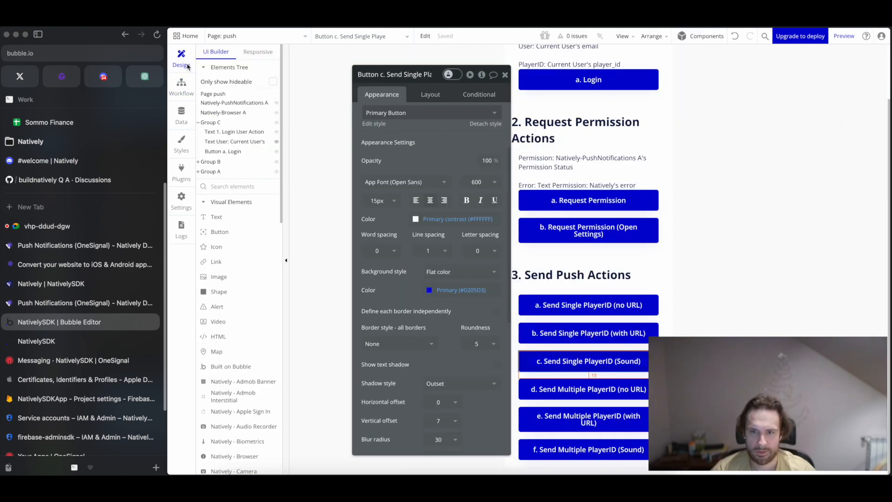
left_click(575, 449)
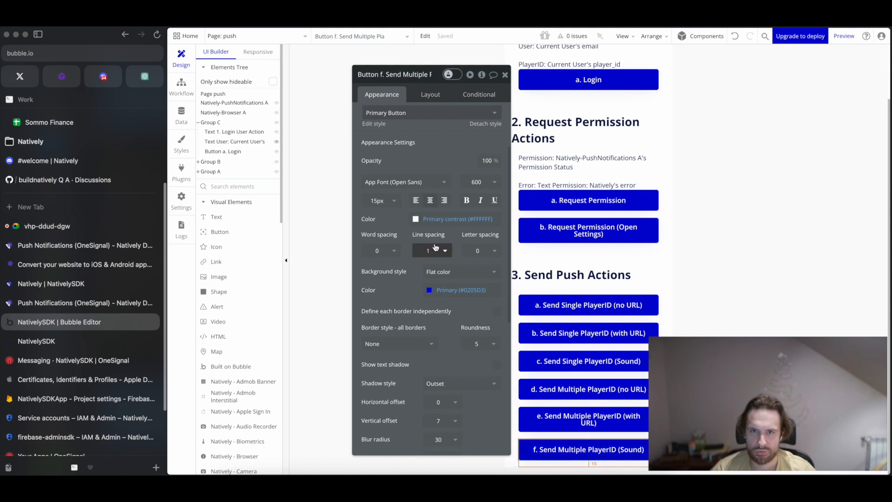
scroll(431, 149, "up", 2)
scroll(431, 149, "up", 2)
left_click(425, 157)
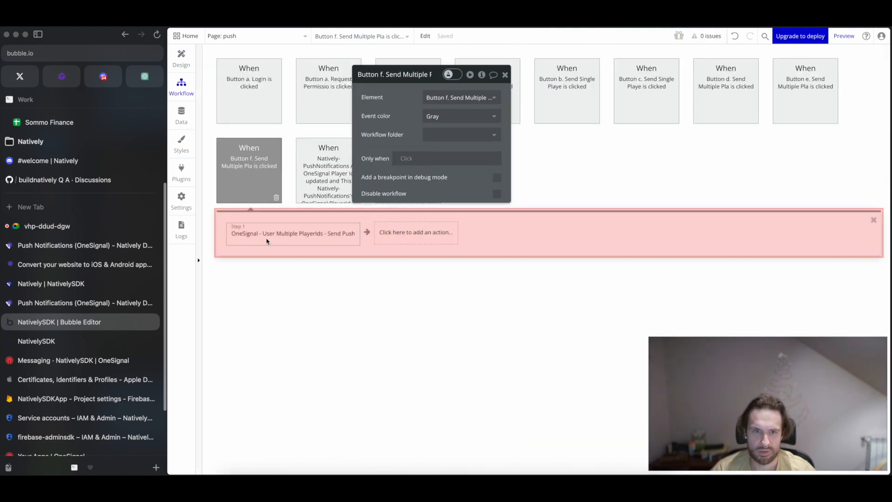
left_click(267, 237)
triple_click(462, 340)
type("11fcb065-919b-4205-a2d5-c0a272eeaab0")
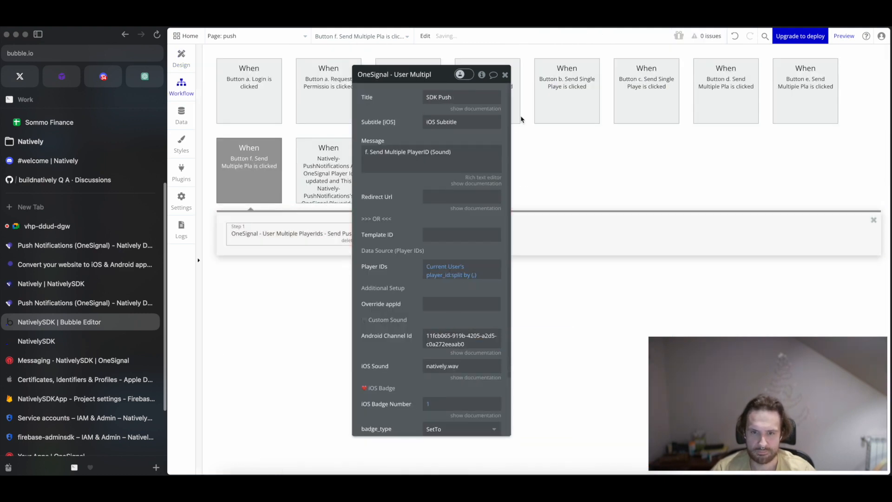
left_click(504, 75)
left_click(64, 226)
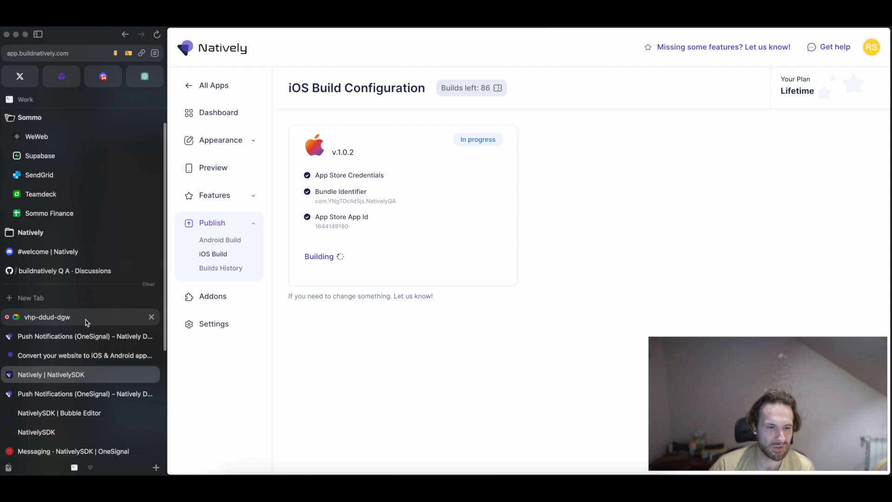
Open the Natively push notification docs and review the JavaScript SDK setup and push-sending code.
scroll(86, 325, "down", 2)
left_click(74, 365)
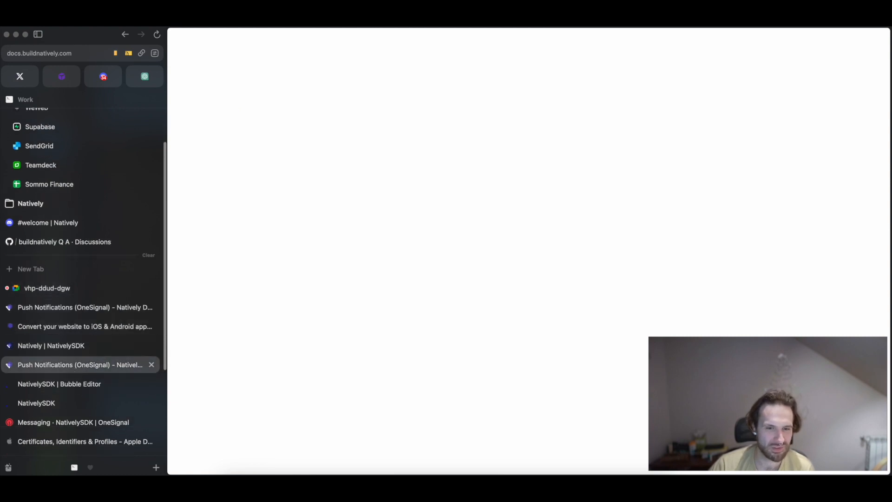
scroll(387, 290, "down", 7)
scroll(387, 291, "up", 3)
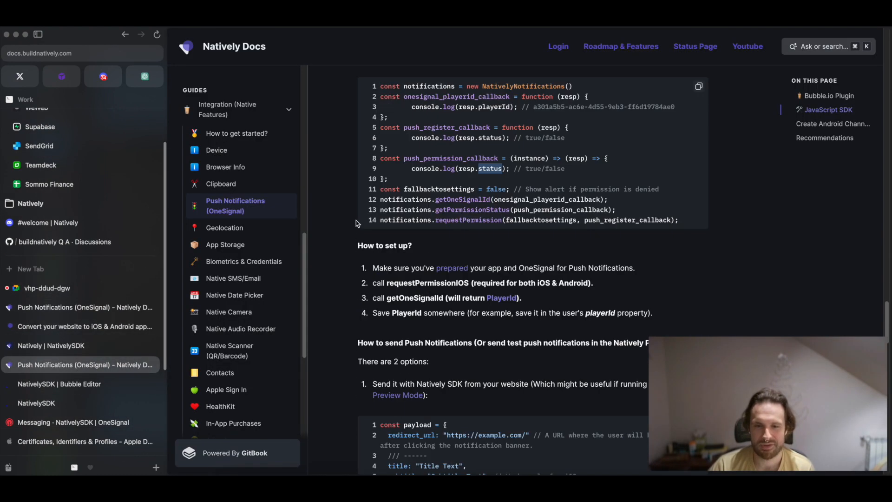
scroll(437, 334, "down", 2)
scroll(418, 320, "down", 5)
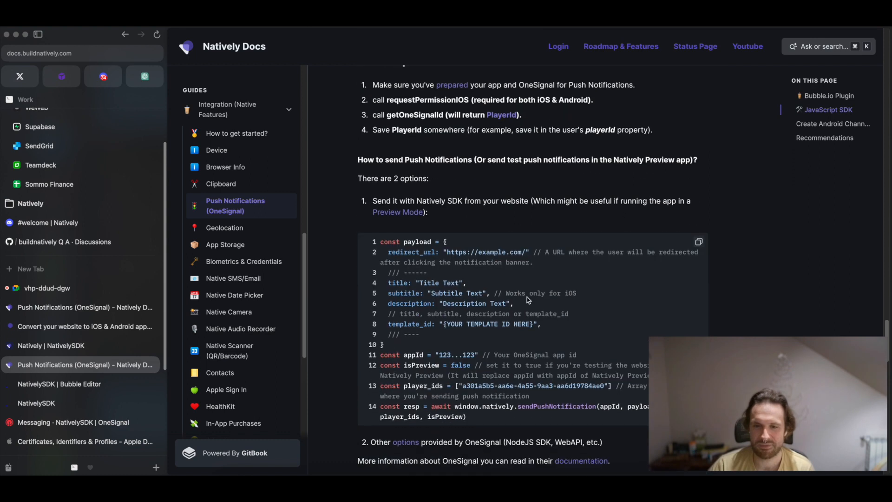
Open OneSignal's sending options documentation and go to Push Channel Properties under Create notification in the Server REST API Reference.
left_click(407, 328)
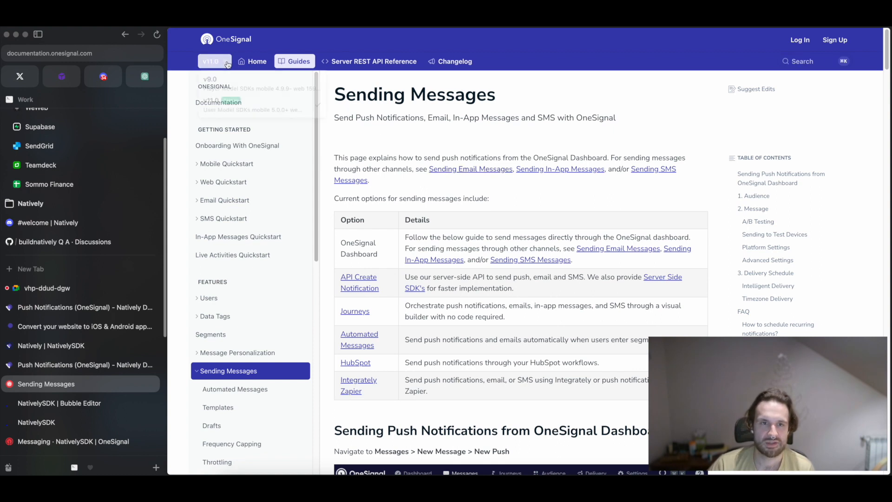
left_click(357, 63)
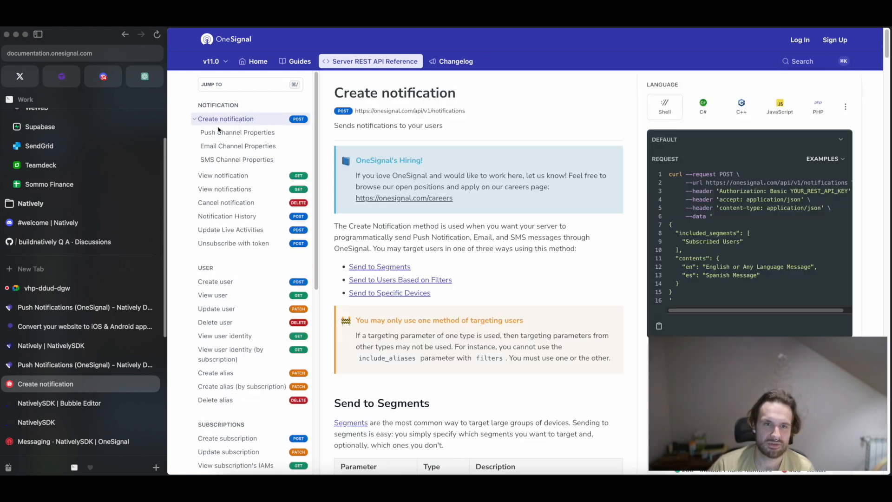
left_click(223, 133)
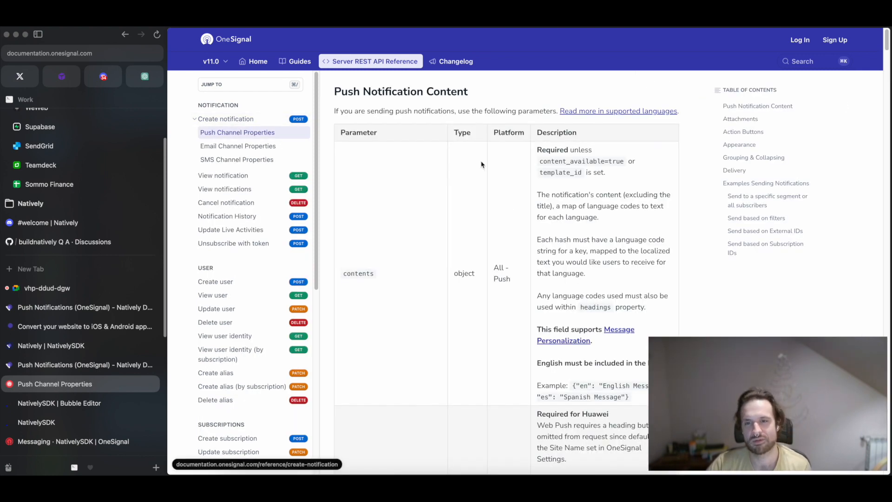
Examine the push notification content parameters, such as headings, subtitle and template_id, and the attachment parameters.
scroll(483, 170, "down", 8)
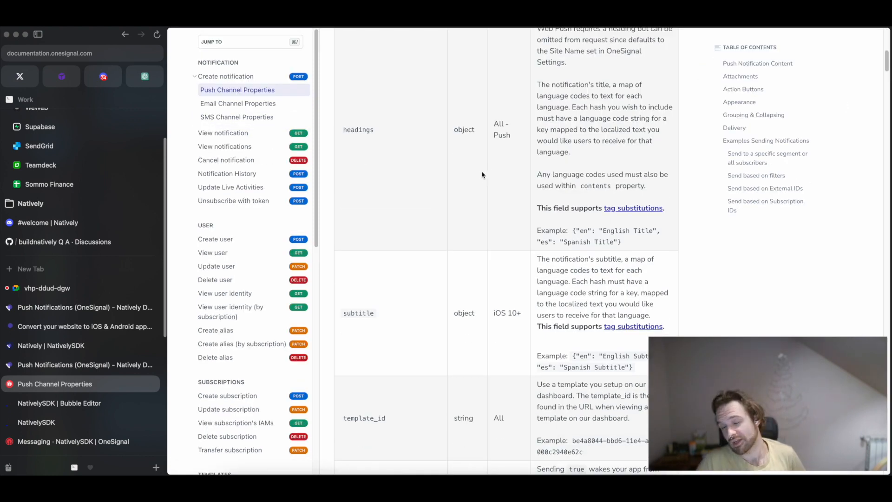
scroll(461, 181, "down", 4)
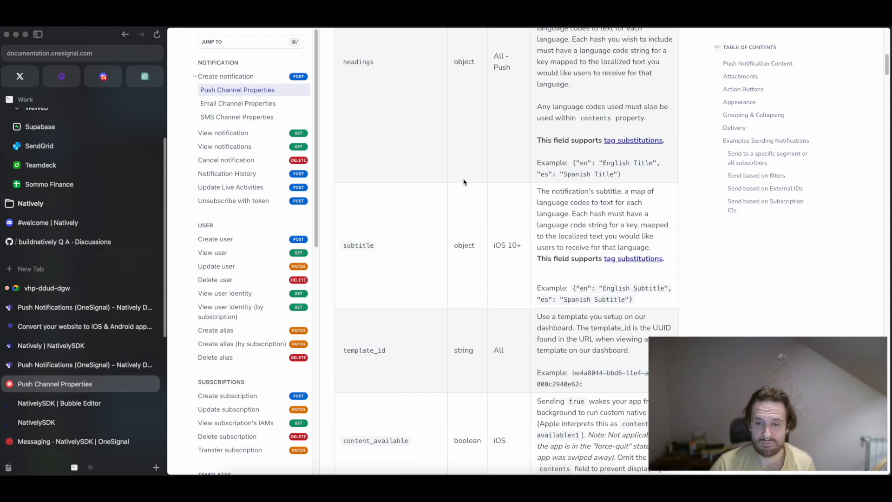
scroll(462, 181, "down", 6)
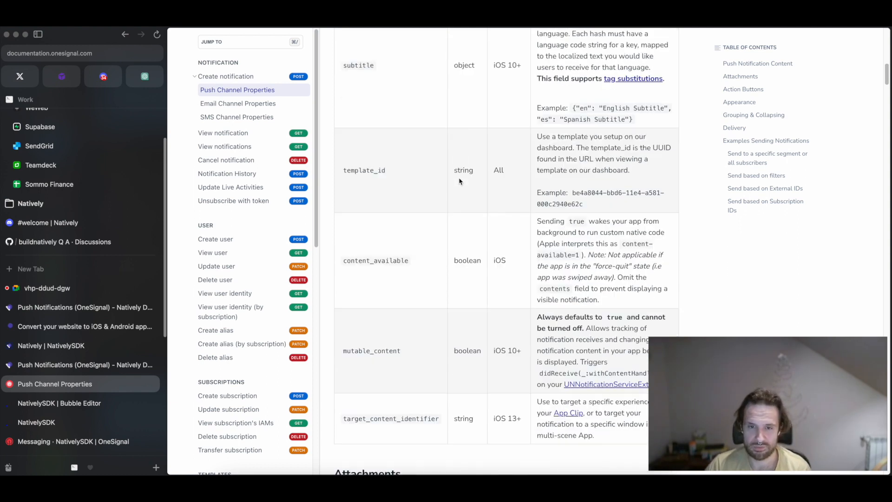
scroll(474, 217, "up", 5)
scroll(474, 218, "up", 5)
scroll(472, 226, "down", 5)
scroll(452, 230, "up", 7)
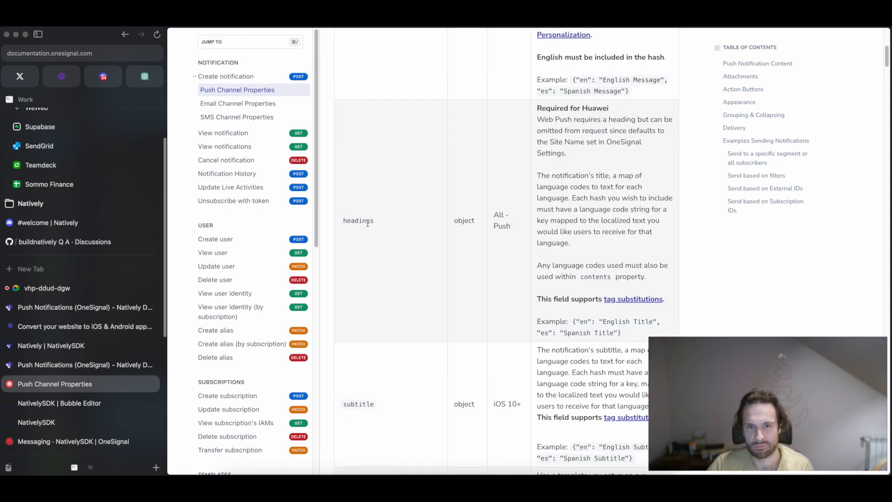
scroll(422, 275, "down", 4)
scroll(423, 271, "down", 9)
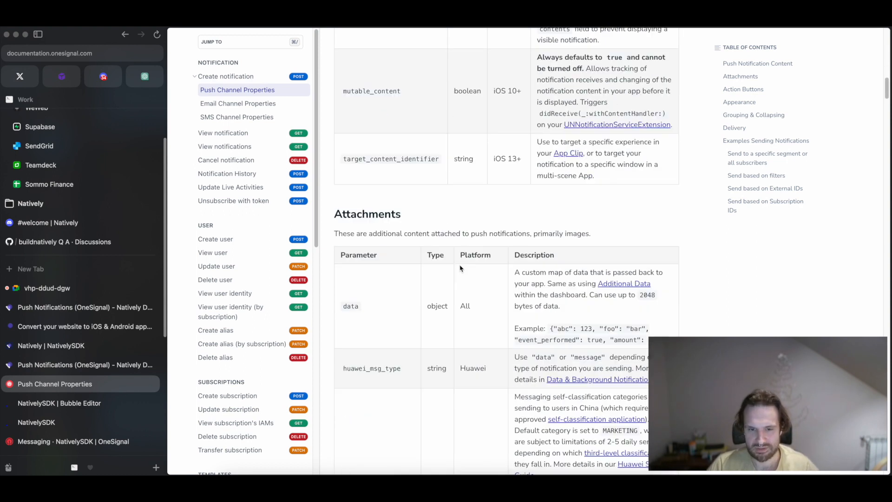
scroll(457, 272, "down", 4)
scroll(457, 271, "down", 2)
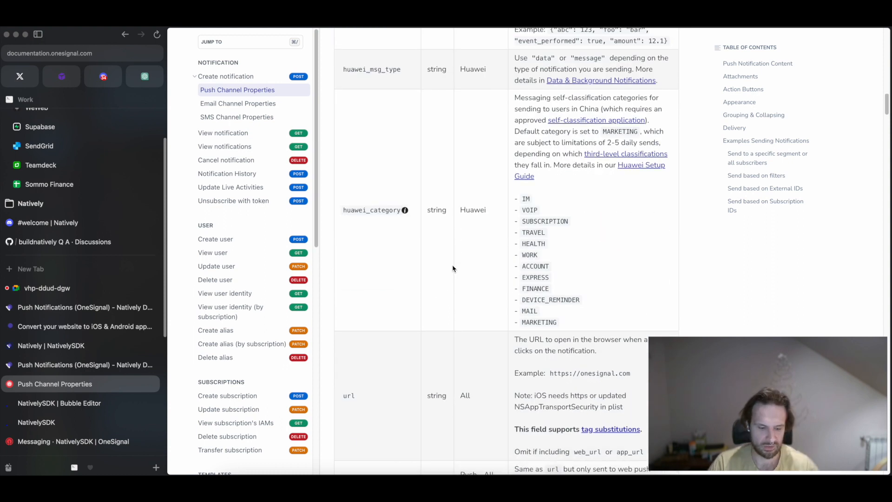
Search the page for "sound" and highlight the ios_sound parameter and its example file name.
key("super+f")
type("sound")
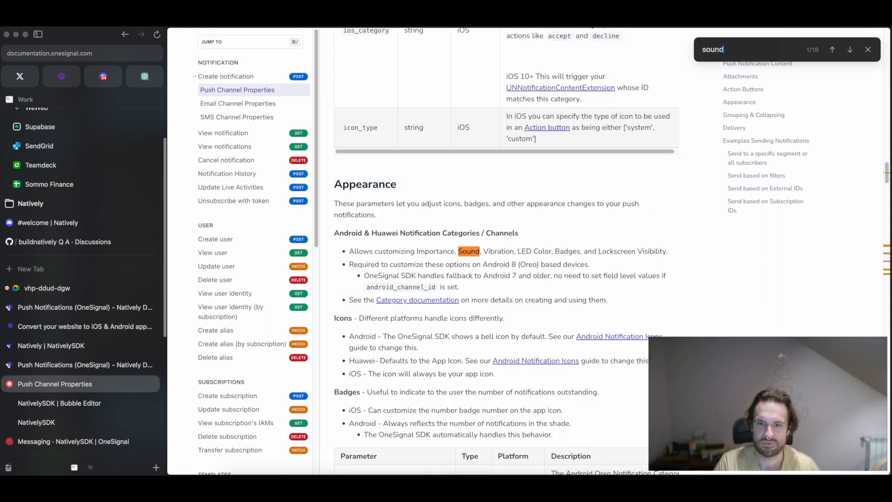
key("Return")
double_click(360, 252)
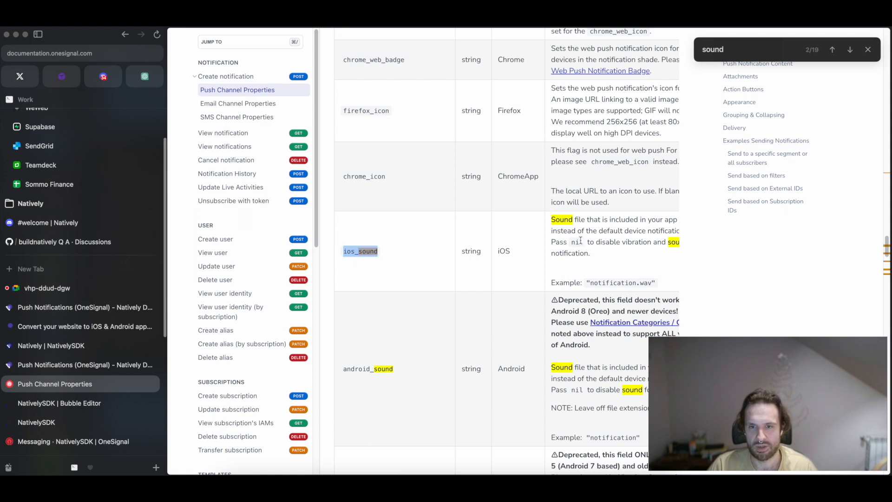
left_click_drag(592, 281, 645, 285)
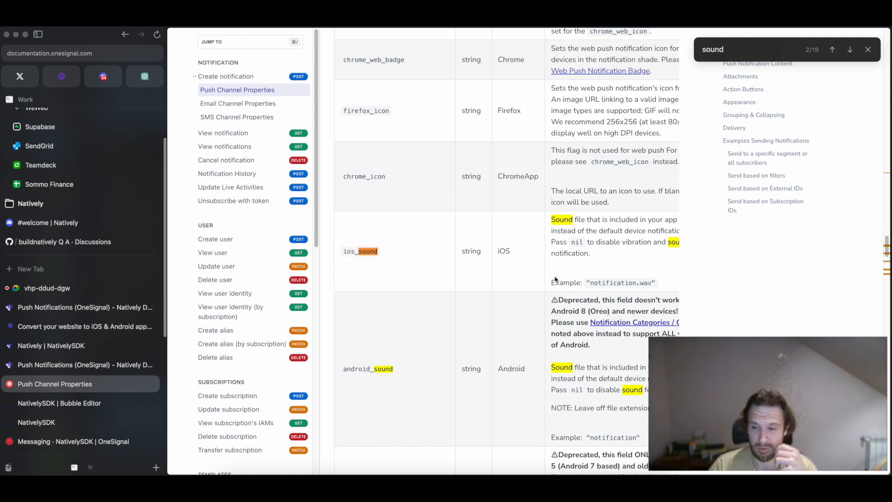
double_click(357, 250)
left_click_drag(589, 282, 655, 282)
scroll(414, 279, "down", 6)
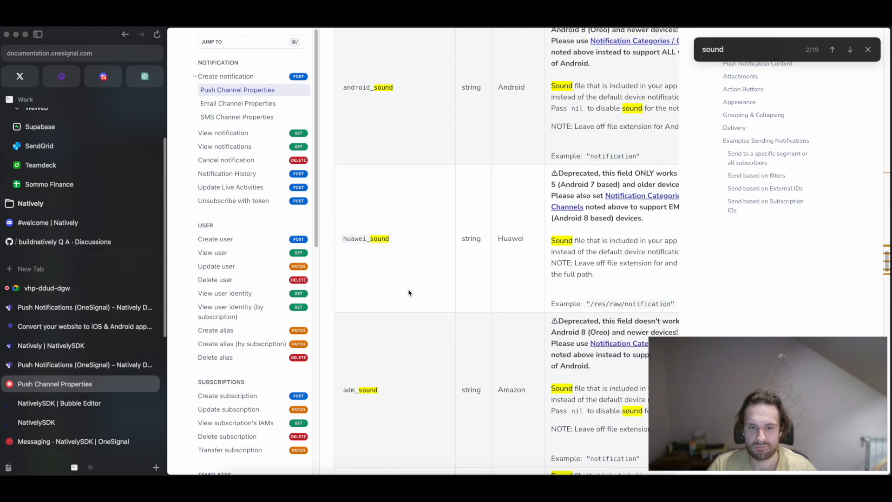
scroll(420, 289, "up", 4)
Search the page for "channel", highlight the Android channel ID parameter, and switch to the Meet call.
double_click(738, 48)
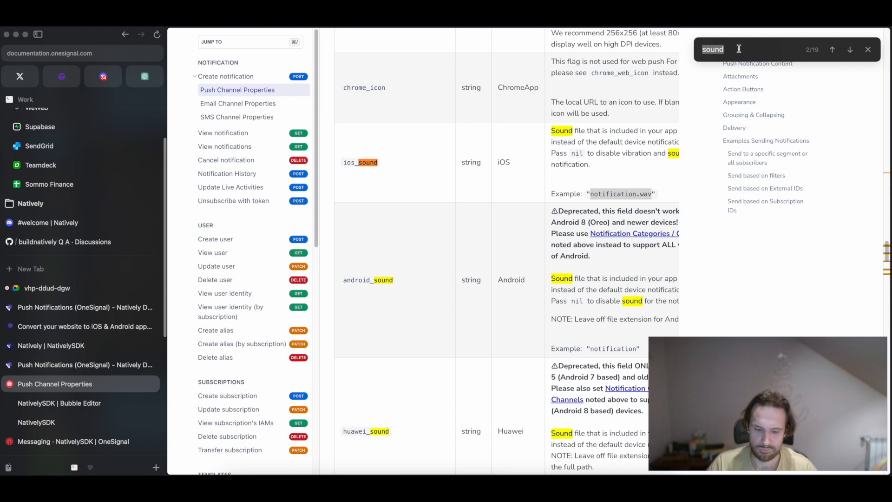
type("channel")
key("Return")
key("Return")
key("Return")
key("Return")
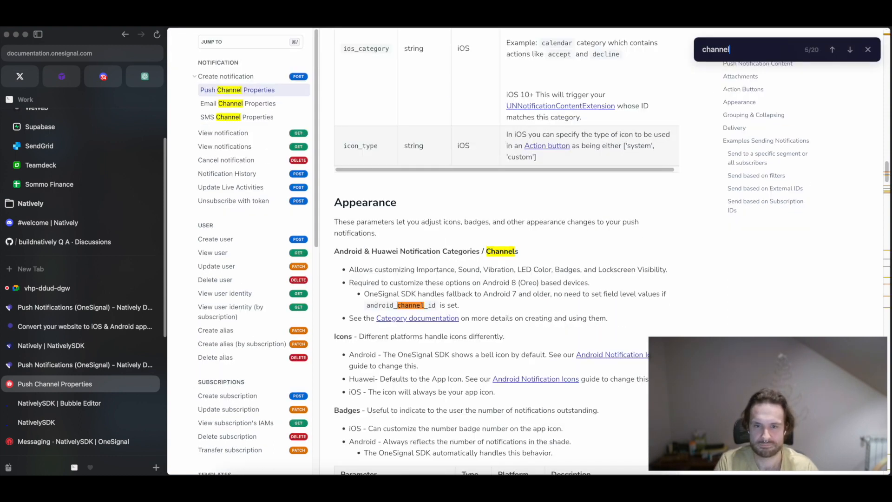
key("Return")
double_click(395, 251)
left_click(457, 241)
left_click(83, 286)
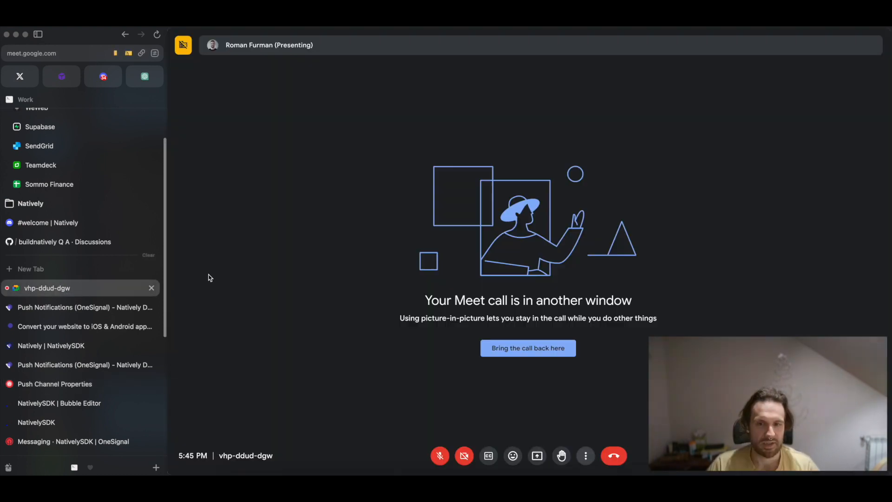